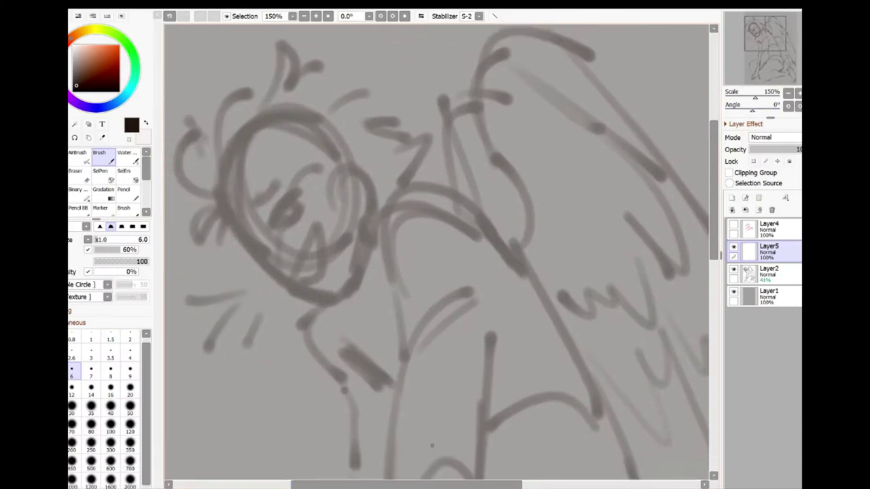
# Draw the brow-to-nose profile of the face and the half-closed eye in dark brown over the rough sketch.
pyautogui.moveTo(222, 201)
pyautogui.mouseDown()
pyautogui.moveTo(255, 238)
pyautogui.moveTo(265, 268)
pyautogui.mouseUp()
pyautogui.hotkey('ctrl', 'z')
pyautogui.moveTo(232, 226); pyautogui.dragTo(264, 261)
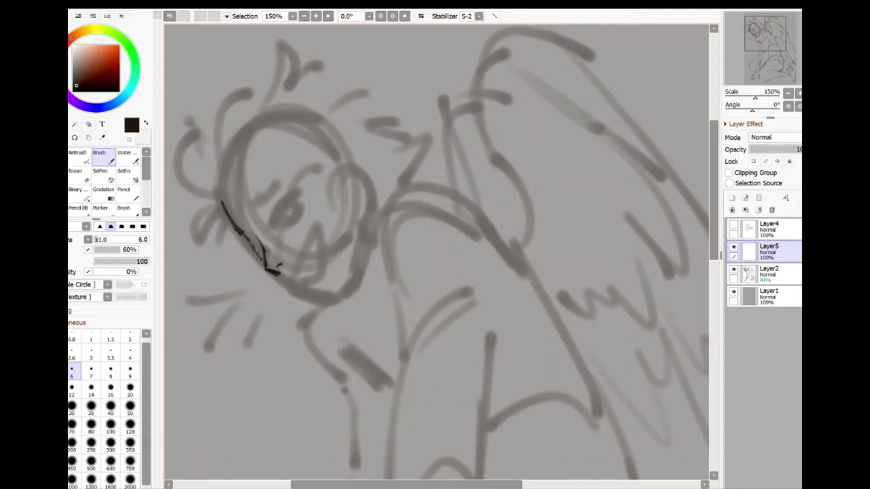
pyautogui.moveTo(272, 223)
pyautogui.mouseDown()
pyautogui.moveTo(297, 201)
pyautogui.moveTo(299, 215)
pyautogui.moveTo(306, 206)
pyautogui.mouseUp()
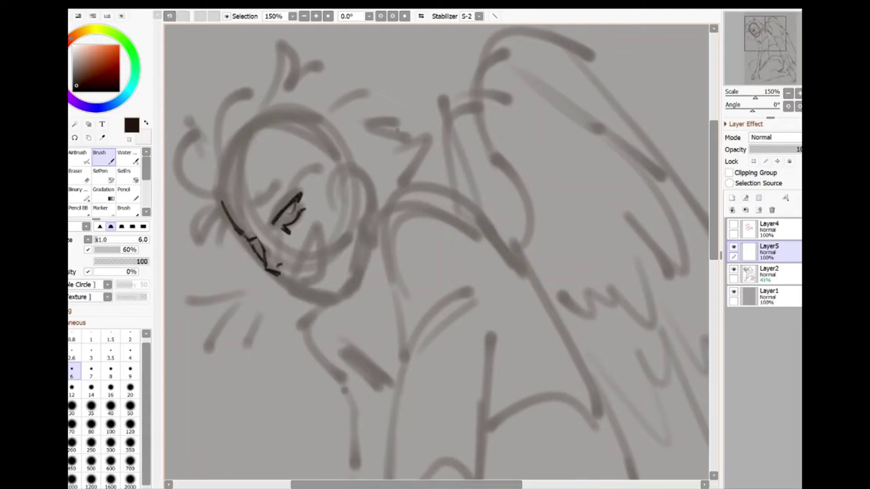
# Draw the jawline from below the nose around the chin up towards the ear, and add short detail lines along the nose.
pyautogui.moveTo(282, 276); pyautogui.dragTo(306, 244)
pyautogui.hotkey('ctrl', 'z')
pyautogui.moveTo(279, 275)
pyautogui.mouseDown()
pyautogui.moveTo(341, 298)
pyautogui.moveTo(358, 280)
pyautogui.moveTo(366, 236)
pyautogui.mouseUp()
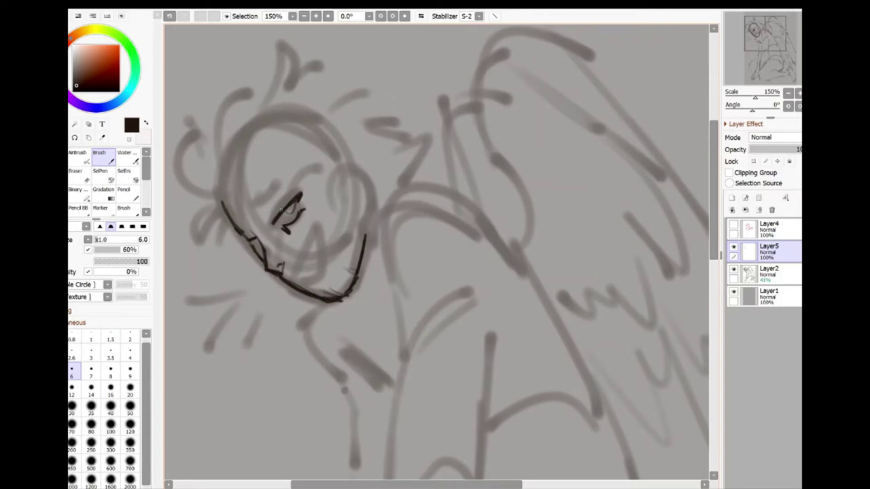
pyautogui.hotkey('ctrl', 'z')
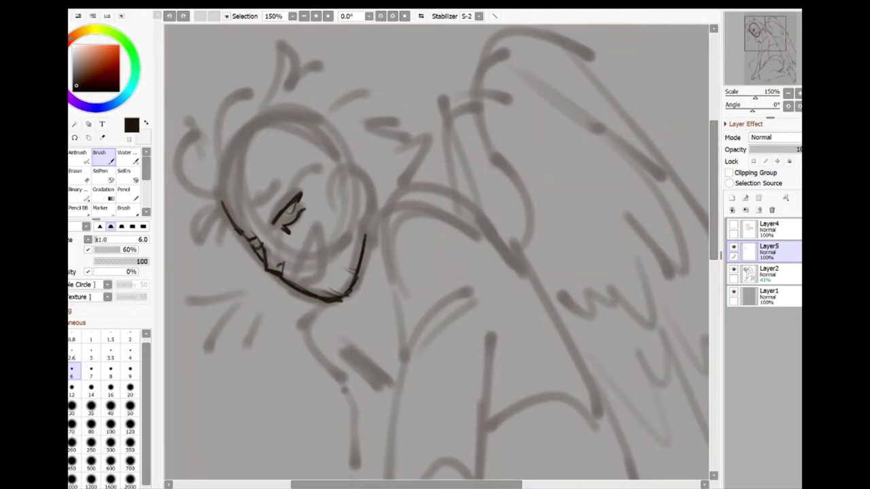
pyautogui.moveTo(251, 238); pyautogui.dragTo(258, 246)
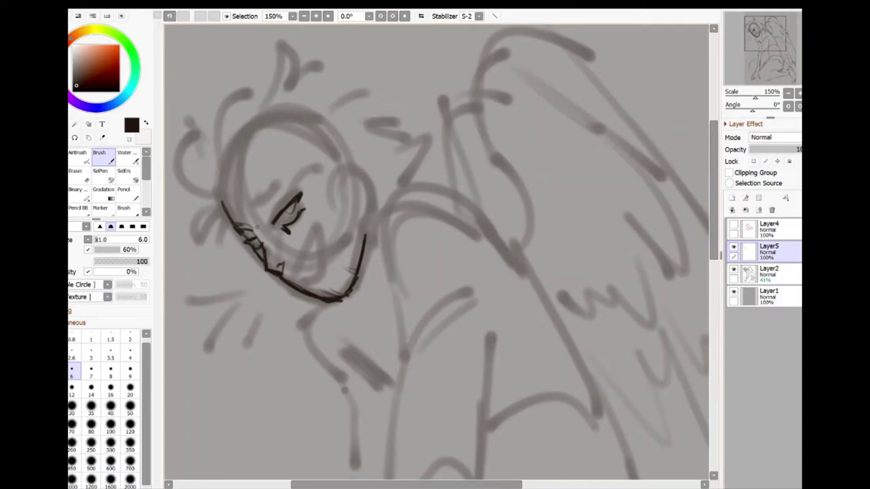
pyautogui.moveTo(299, 251); pyautogui.dragTo(293, 280)
pyautogui.hotkey('ctrl', 'z')
pyautogui.moveTo(311, 234); pyautogui.dragTo(302, 272)
pyautogui.moveTo(312, 248)
pyautogui.mouseDown()
pyautogui.moveTo(284, 259)
pyautogui.moveTo(266, 301)
pyautogui.moveTo(276, 243)
pyautogui.moveTo(265, 247)
pyautogui.moveTo(283, 274)
pyautogui.mouseUp()
pyautogui.hotkey('ctrl', 'z')
pyautogui.press('e')
pyautogui.press('b')
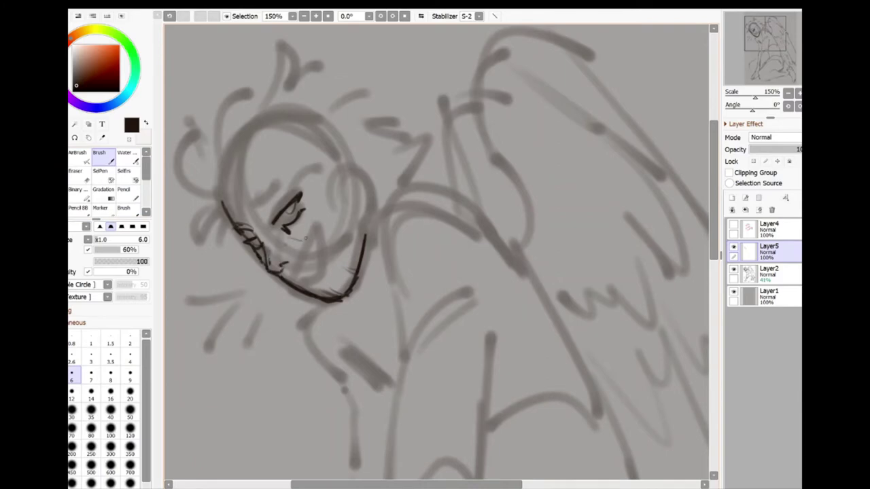
pyautogui.moveTo(305, 238)
pyautogui.mouseDown()
pyautogui.moveTo(303, 218)
pyautogui.moveTo(323, 229)
pyautogui.mouseUp()
pyautogui.moveTo(298, 244); pyautogui.dragTo(281, 251)
pyautogui.hotkey('ctrl', 'z')
pyautogui.hotkey('ctrl', 'z')
pyautogui.moveTo(291, 281)
pyautogui.mouseDown()
pyautogui.moveTo(301, 260)
pyautogui.moveTo(307, 282)
pyautogui.mouseUp()
pyautogui.hotkey('ctrl', 'z')
pyautogui.hotkey('ctrl', 'z')
# Add a new layer above Layer4 and handwrite "hey!!" with a smiley face in bright pink over the wing.
pyautogui.click(768, 227)
pyautogui.click(732, 198)
pyautogui.click(117, 49)
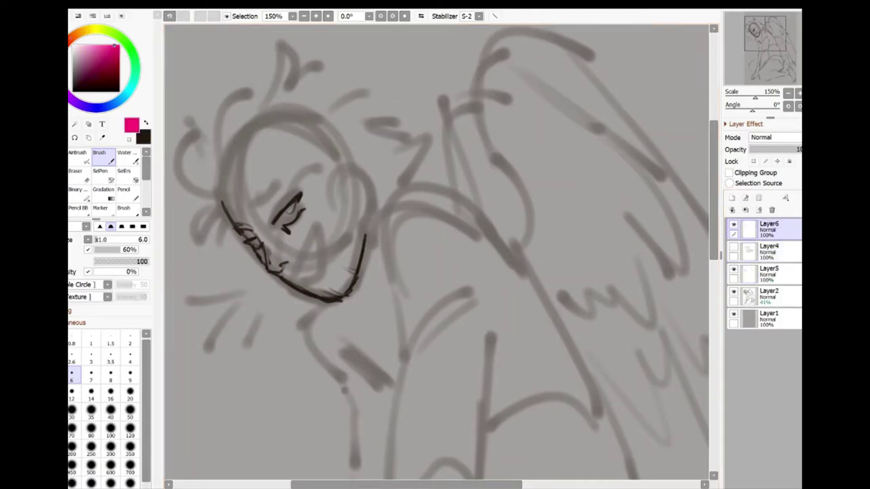
pyautogui.press('n')
pyautogui.moveTo(498, 122)
pyautogui.mouseDown()
pyautogui.moveTo(523, 156)
pyautogui.moveTo(551, 140)
pyautogui.mouseUp()
pyautogui.moveTo(539, 135); pyautogui.dragTo(543, 170)
pyautogui.moveTo(580, 110)
pyautogui.mouseDown()
pyautogui.moveTo(578, 136)
pyautogui.moveTo(589, 136)
pyautogui.mouseUp()
pyautogui.moveTo(615, 117); pyautogui.dragTo(650, 123)
# Return to Layer5 with dark brown and draw the outline of the ear and the jaw edge just below it.
pyautogui.click(768, 271)
pyautogui.press('x')
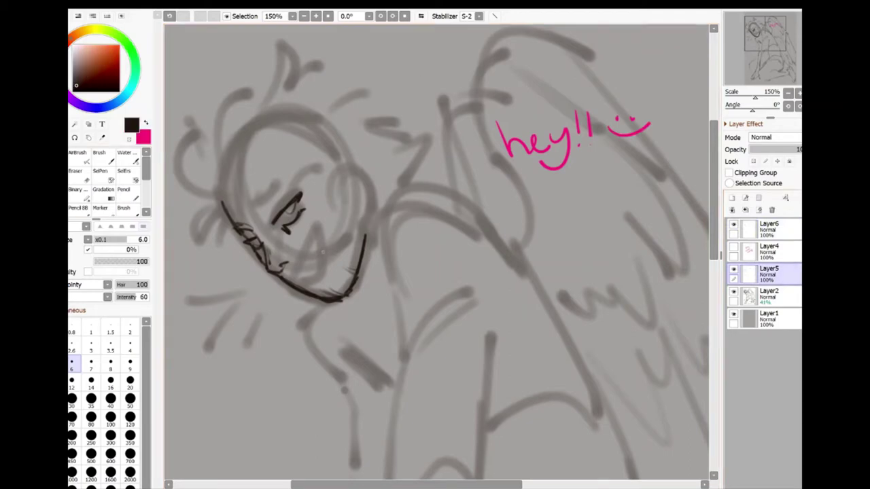
pyautogui.press('b')
pyautogui.moveTo(330, 177)
pyautogui.mouseDown()
pyautogui.moveTo(355, 216)
pyautogui.moveTo(333, 178)
pyautogui.mouseUp()
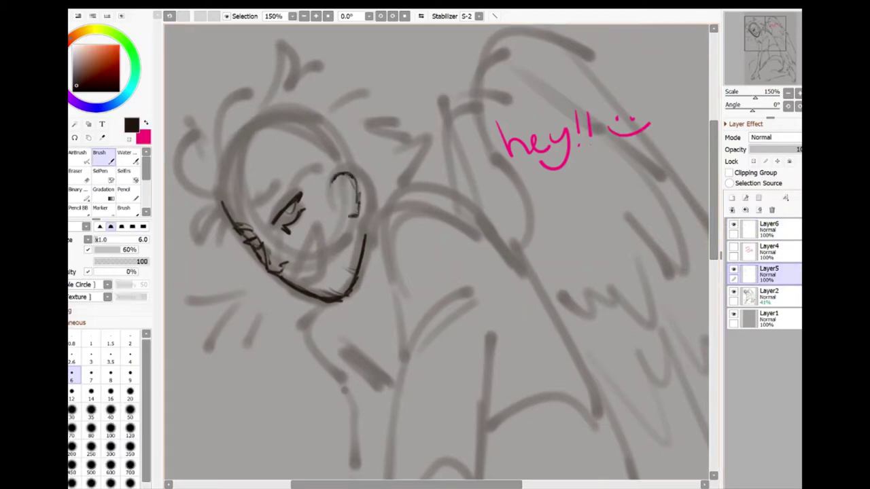
pyautogui.moveTo(360, 224); pyautogui.dragTo(362, 254)
# Sketch the first loose hair strands at the forehead, along the front hairline and in front of the ear.
pyautogui.moveTo(219, 193); pyautogui.dragTo(233, 146)
pyautogui.hotkey('ctrl', 'z')
pyautogui.moveTo(237, 198)
pyautogui.mouseDown()
pyautogui.moveTo(212, 200)
pyautogui.moveTo(215, 239)
pyautogui.mouseUp()
pyautogui.moveTo(234, 205); pyautogui.dragTo(236, 231)
pyautogui.moveTo(233, 187); pyautogui.dragTo(259, 114)
pyautogui.moveTo(245, 151); pyautogui.dragTo(264, 124)
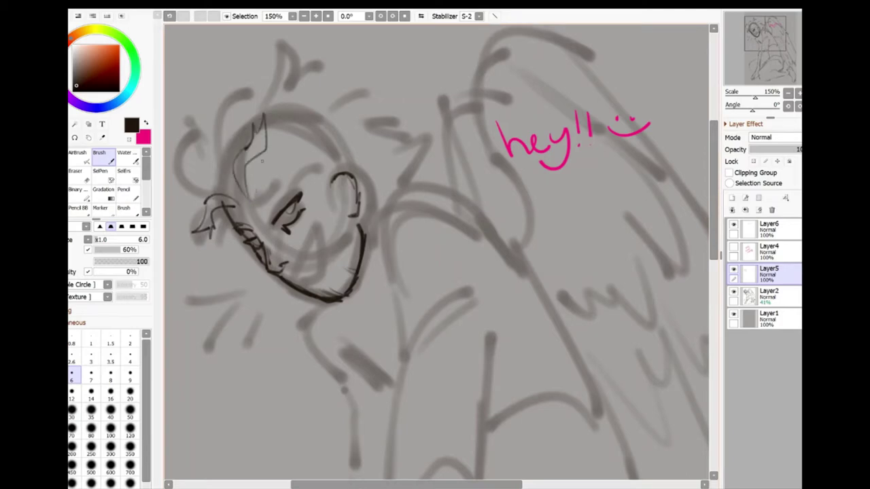
pyautogui.moveTo(256, 190); pyautogui.dragTo(276, 153)
pyautogui.moveTo(284, 176); pyautogui.dragTo(318, 147)
pyautogui.moveTo(288, 152); pyautogui.dragTo(319, 128)
pyautogui.moveTo(273, 167); pyautogui.dragTo(295, 144)
pyautogui.moveTo(306, 184); pyautogui.dragTo(330, 207)
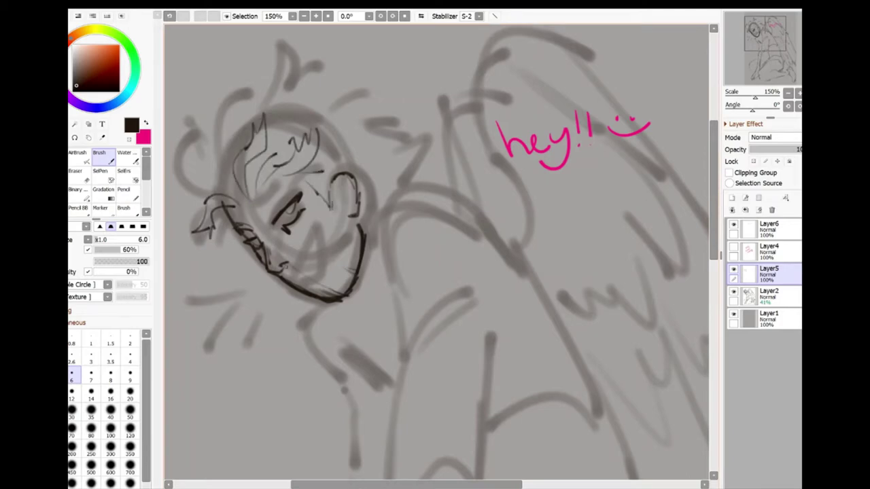
# Refine the nose, draw the curved smile, clean up the rear jaw edge with the eraser and touch up the ear.
pyautogui.moveTo(265, 232); pyautogui.dragTo(258, 263)
pyautogui.moveTo(267, 261); pyautogui.dragTo(286, 271)
pyautogui.moveTo(468, 268); pyautogui.dragTo(523, 268)
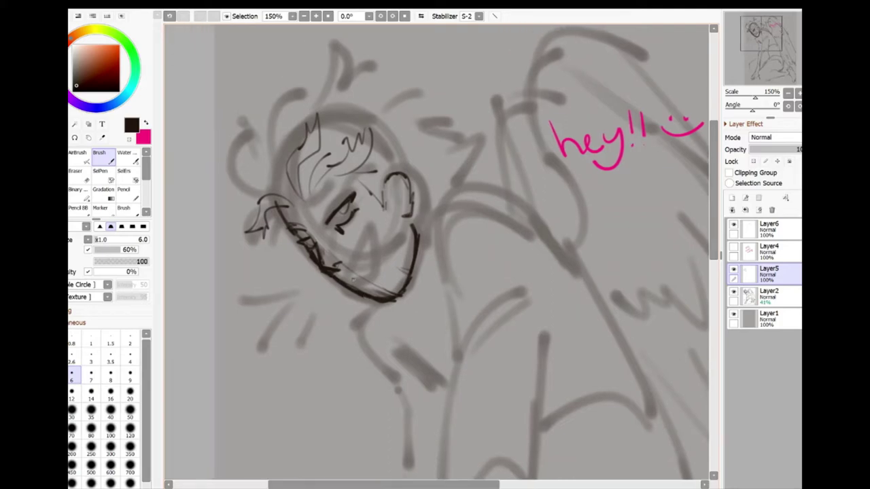
pyautogui.moveTo(367, 261); pyautogui.dragTo(344, 281)
pyautogui.moveTo(372, 238)
pyautogui.mouseDown()
pyautogui.moveTo(370, 263)
pyautogui.moveTo(353, 280)
pyautogui.moveTo(408, 282)
pyautogui.moveTo(412, 222)
pyautogui.mouseUp()
pyautogui.press('e')
pyautogui.moveTo(419, 306); pyautogui.dragTo(435, 212)
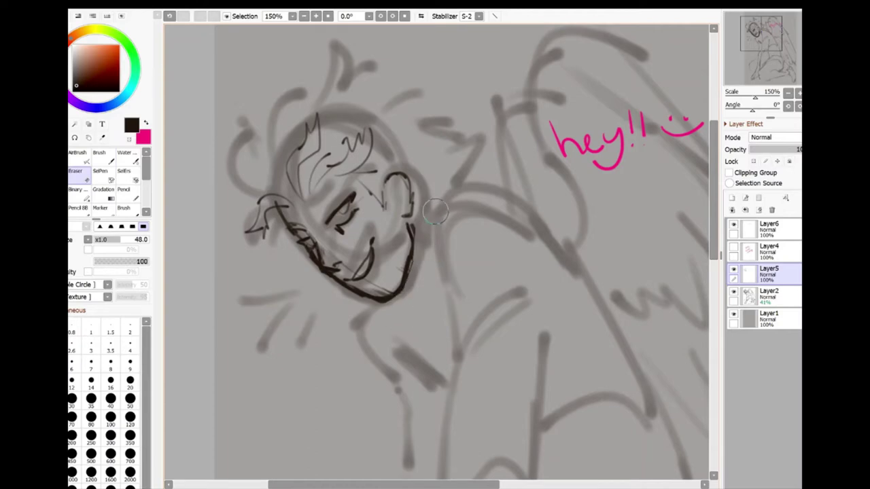
pyautogui.press('b')
pyautogui.moveTo(384, 201)
pyautogui.mouseDown()
pyautogui.moveTo(401, 177)
pyautogui.moveTo(409, 187)
pyautogui.mouseUp()
# Rotate the canvas to about 34° and sketch curly tufts over the forehead and front hairline on Layer5, plus the eyebrow.
pyautogui.moveTo(544, 271); pyautogui.dragTo(618, 216)
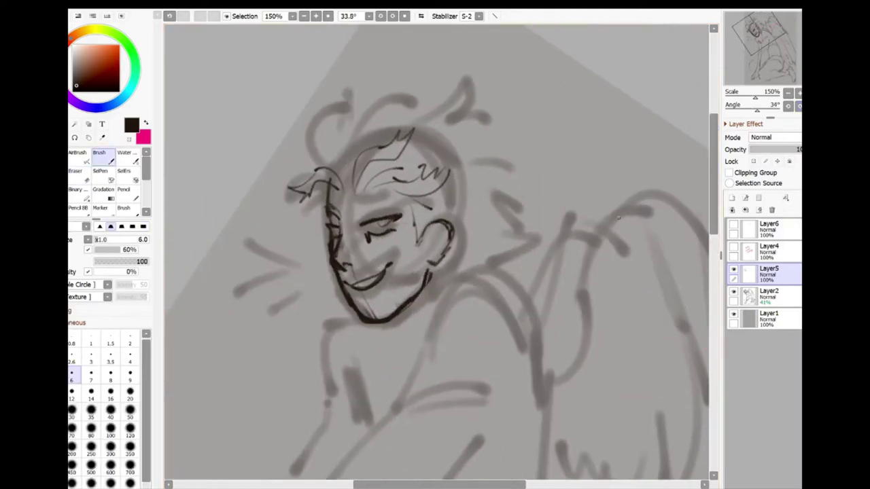
pyautogui.click(734, 224)
pyautogui.click(769, 274)
pyautogui.moveTo(340, 178); pyautogui.dragTo(325, 207)
pyautogui.moveTo(317, 211)
pyautogui.mouseDown()
pyautogui.moveTo(292, 231)
pyautogui.moveTo(320, 234)
pyautogui.mouseUp()
pyautogui.moveTo(326, 189); pyautogui.dragTo(286, 212)
pyautogui.moveTo(326, 234); pyautogui.dragTo(299, 248)
pyautogui.moveTo(340, 171); pyautogui.dragTo(318, 136)
pyautogui.moveTo(349, 170)
pyautogui.mouseDown()
pyautogui.moveTo(335, 145)
pyautogui.moveTo(351, 154)
pyautogui.moveTo(397, 130)
pyautogui.mouseUp()
pyautogui.moveTo(354, 212); pyautogui.dragTo(401, 193)
# Sketch curls over the crown and down the back of the head, and add the inner folds of the ear.
pyautogui.moveTo(356, 172); pyautogui.dragTo(361, 184)
pyautogui.moveTo(371, 178); pyautogui.dragTo(408, 169)
pyautogui.moveTo(428, 204); pyautogui.dragTo(465, 196)
pyautogui.moveTo(446, 212)
pyautogui.mouseDown()
pyautogui.moveTo(474, 249)
pyautogui.moveTo(462, 268)
pyautogui.mouseUp()
pyautogui.moveTo(415, 145)
pyautogui.mouseDown()
pyautogui.moveTo(465, 133)
pyautogui.moveTo(427, 110)
pyautogui.mouseUp()
pyautogui.moveTo(382, 122); pyautogui.dragTo(428, 134)
pyautogui.moveTo(465, 164); pyautogui.dragTo(488, 182)
pyautogui.moveTo(345, 140)
pyautogui.mouseDown()
pyautogui.moveTo(346, 107)
pyautogui.moveTo(382, 109)
pyautogui.mouseUp()
pyautogui.moveTo(472, 177); pyautogui.dragTo(486, 242)
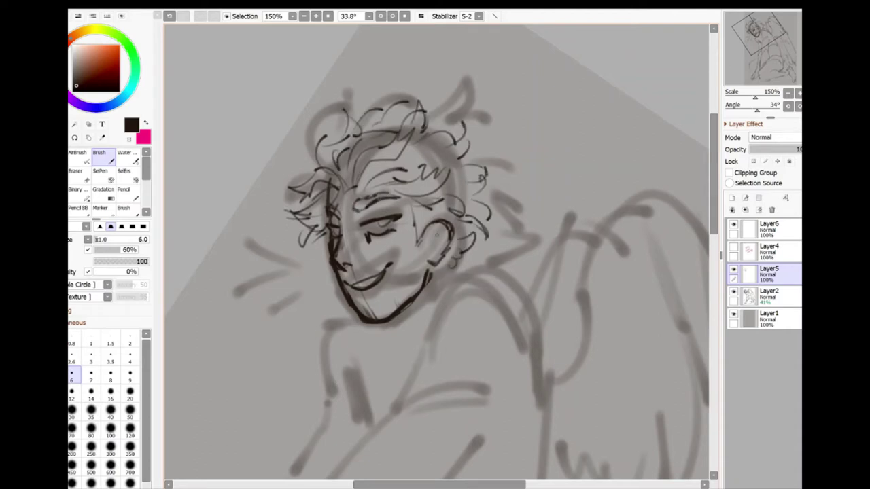
pyautogui.moveTo(427, 243); pyautogui.dragTo(442, 225)
pyautogui.moveTo(439, 231); pyautogui.dragTo(441, 253)
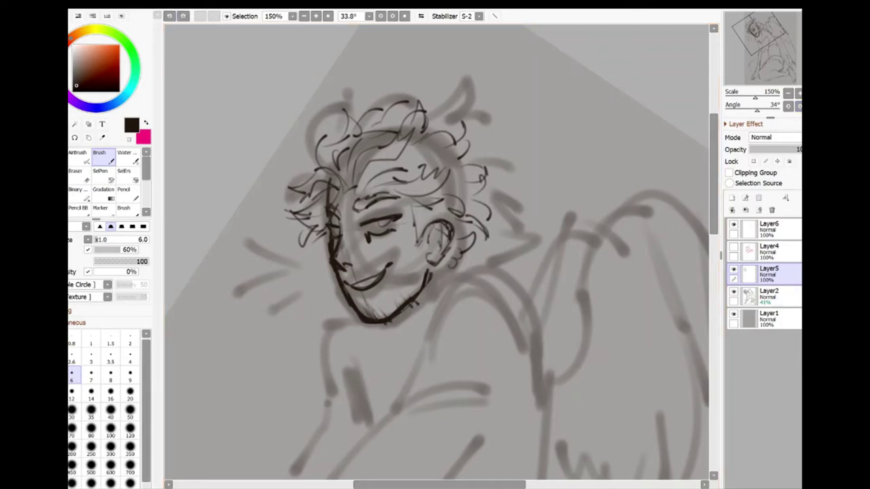
# Reset the canvas rotation and draw the neck, the looped necklines at the chest and the near shoulder line.
pyautogui.press('Home')
pyautogui.scroll(-5, 435, 251)
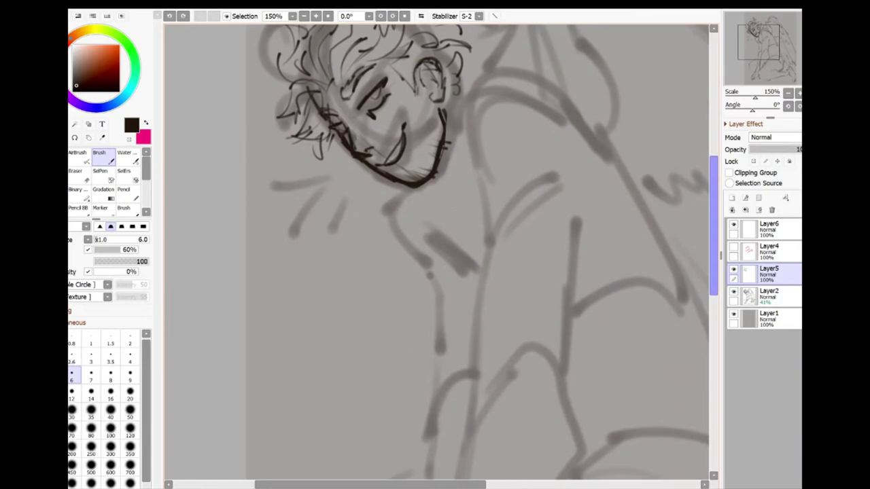
pyautogui.moveTo(449, 121); pyautogui.dragTo(462, 94)
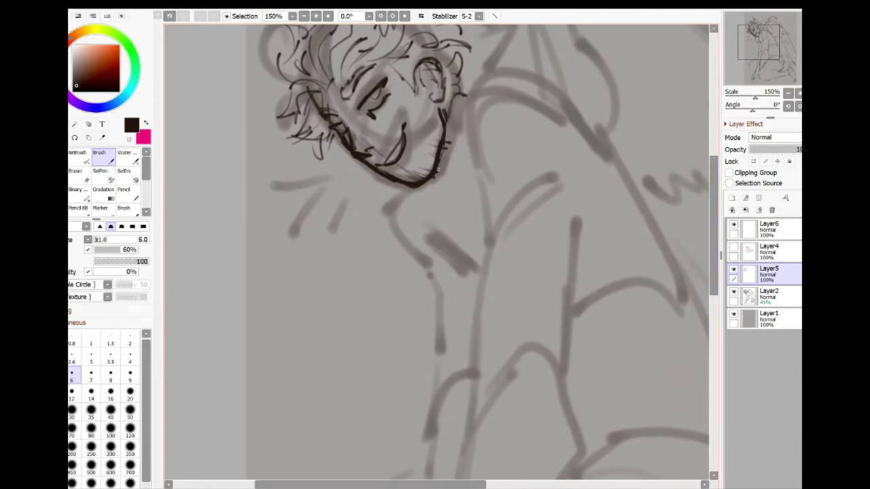
pyautogui.moveTo(441, 172)
pyautogui.mouseDown()
pyautogui.moveTo(459, 135)
pyautogui.moveTo(449, 203)
pyautogui.mouseUp()
pyautogui.moveTo(471, 121); pyautogui.dragTo(448, 238)
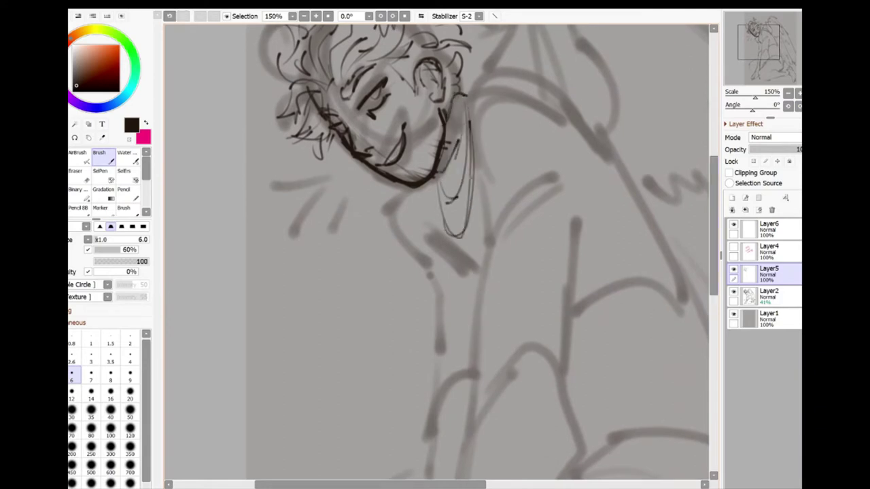
pyautogui.moveTo(409, 191); pyautogui.dragTo(454, 264)
pyautogui.moveTo(466, 102)
pyautogui.mouseDown()
pyautogui.moveTo(484, 239)
pyautogui.moveTo(525, 83)
pyautogui.moveTo(476, 205)
pyautogui.mouseUp()
pyautogui.moveTo(514, 85); pyautogui.dragTo(627, 175)
# Draw the far arm's outer contour from shoulder to wrist, redoing the first attempt, with sleeve creases at the elbow and cuff.
pyautogui.scroll(-2, 435, 251)
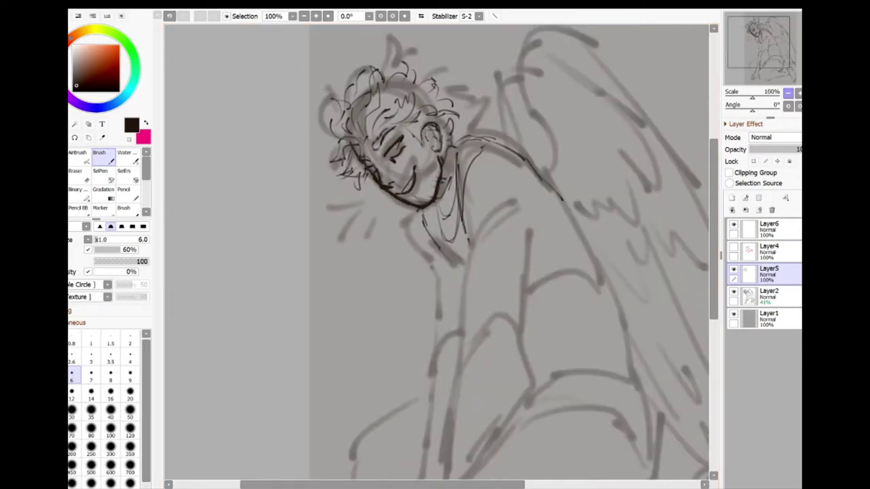
pyautogui.moveTo(406, 113)
pyautogui.mouseDown()
pyautogui.moveTo(422, 175)
pyautogui.moveTo(417, 265)
pyautogui.moveTo(441, 344)
pyautogui.mouseUp()
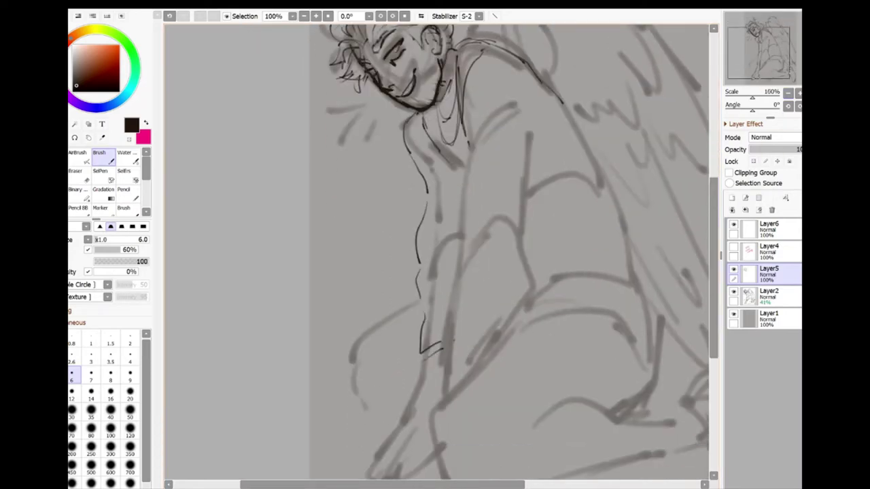
pyautogui.hotkey('ctrl', 'z')
pyautogui.hotkey('ctrl', 'z')
pyautogui.moveTo(412, 155)
pyautogui.mouseDown()
pyautogui.moveTo(403, 228)
pyautogui.moveTo(418, 331)
pyautogui.moveTo(441, 353)
pyautogui.mouseUp()
pyautogui.moveTo(404, 228); pyautogui.dragTo(420, 289)
pyautogui.moveTo(422, 179)
pyautogui.mouseDown()
pyautogui.moveTo(445, 193)
pyautogui.moveTo(426, 297)
pyautogui.mouseUp()
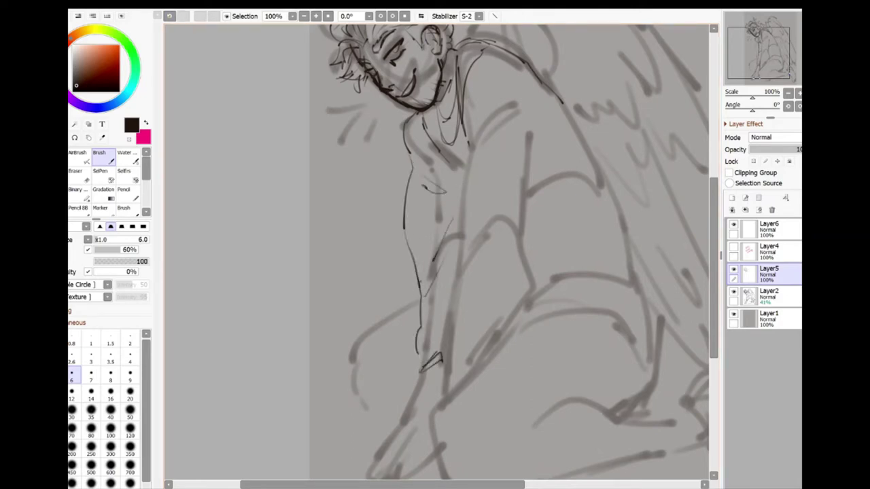
pyautogui.moveTo(435, 263); pyautogui.dragTo(418, 283)
pyautogui.moveTo(418, 284); pyautogui.dragTo(416, 334)
pyautogui.moveTo(415, 170); pyautogui.dragTo(412, 284)
pyautogui.moveTo(406, 156)
pyautogui.mouseDown()
pyautogui.moveTo(416, 243)
pyautogui.moveTo(416, 200)
pyautogui.mouseUp()
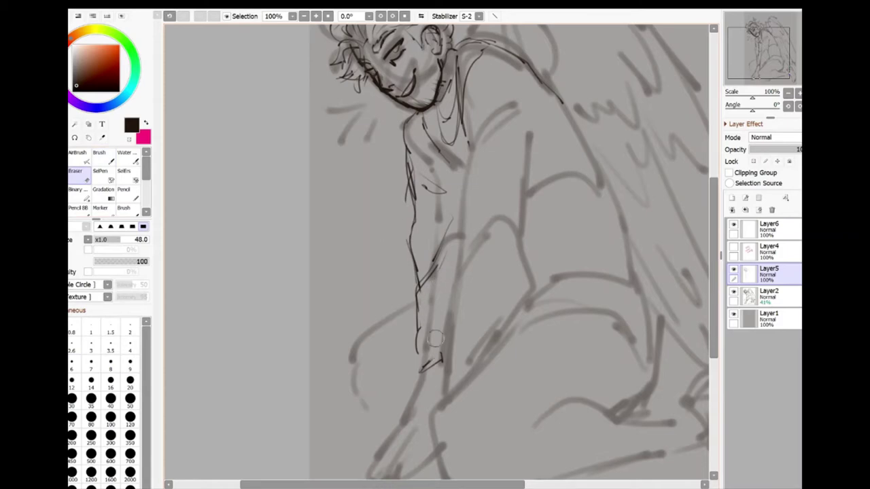
# Draw the near arm's contours from the armpit past the elbow to the wrist, with long sleeve folds.
pyautogui.moveTo(468, 129); pyautogui.dragTo(455, 249)
pyautogui.moveTo(514, 151); pyautogui.dragTo(464, 246)
pyautogui.moveTo(539, 122); pyautogui.dragTo(504, 208)
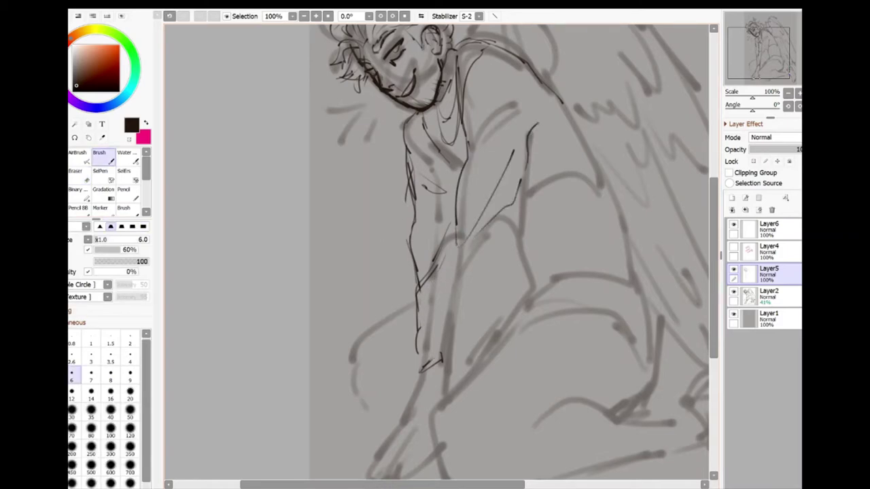
pyautogui.moveTo(461, 246); pyautogui.dragTo(446, 302)
pyautogui.moveTo(443, 344); pyautogui.dragTo(451, 394)
pyautogui.moveTo(447, 292); pyautogui.dragTo(439, 358)
pyautogui.moveTo(523, 235)
pyautogui.mouseDown()
pyautogui.moveTo(516, 324)
pyautogui.moveTo(472, 275)
pyautogui.mouseUp()
pyautogui.moveTo(526, 177); pyautogui.dragTo(527, 235)
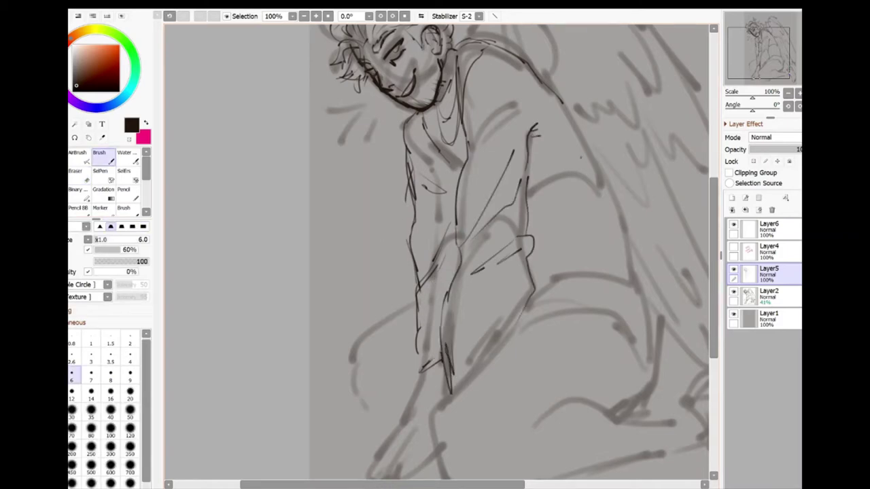
# Compare the lines with the Layer2 rough sketch hidden and shown, and draw the far shoulder and chest opening.
pyautogui.click(732, 290)
pyautogui.click(733, 291)
pyautogui.moveTo(408, 144); pyautogui.dragTo(434, 149)
pyautogui.moveTo(404, 122); pyautogui.dragTo(446, 169)
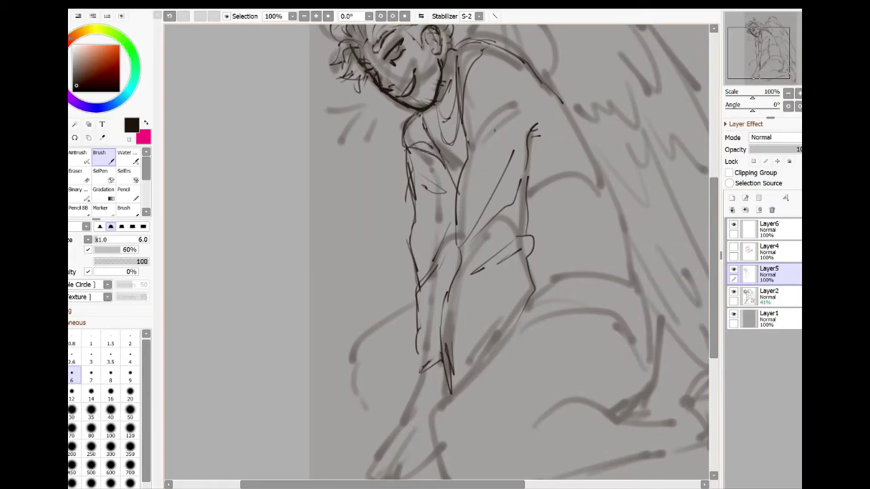
# Draw the curve of the back down to the hips, the top edge of the thigh and a long shirt crease.
pyautogui.moveTo(562, 103); pyautogui.dragTo(593, 145)
pyautogui.moveTo(613, 174); pyautogui.dragTo(649, 344)
pyautogui.moveTo(532, 293); pyautogui.dragTo(652, 336)
pyautogui.moveTo(557, 179); pyautogui.dragTo(628, 240)
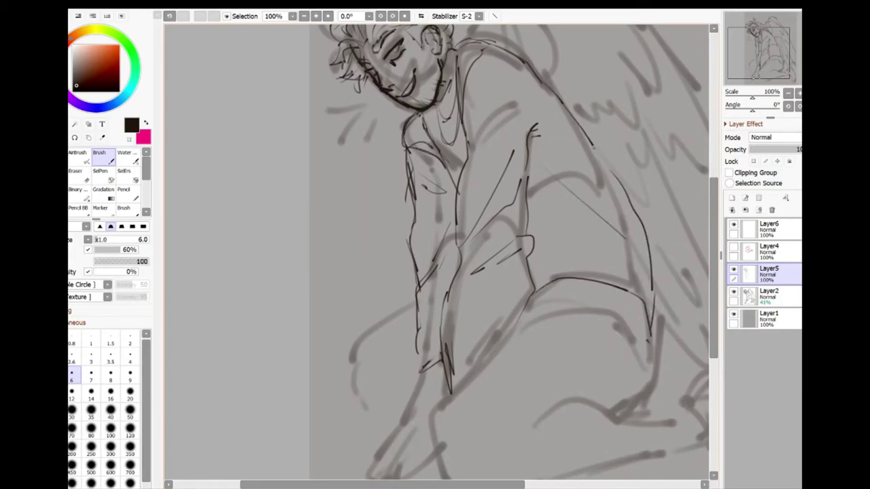
pyautogui.moveTo(592, 146)
pyautogui.mouseDown()
pyautogui.moveTo(652, 271)
pyautogui.moveTo(660, 333)
pyautogui.mouseUp()
# Draw the near kneeling leg's outline around the thigh, knee, shin, back of the knee and buttock.
pyautogui.scroll(-3, 510, 251)
pyautogui.moveTo(534, 206); pyautogui.dragTo(437, 329)
pyautogui.moveTo(435, 334)
pyautogui.mouseDown()
pyautogui.moveTo(475, 407)
pyautogui.moveTo(520, 392)
pyautogui.mouseUp()
pyautogui.moveTo(505, 402); pyautogui.dragTo(622, 378)
pyautogui.moveTo(612, 332)
pyautogui.mouseDown()
pyautogui.moveTo(543, 320)
pyautogui.moveTo(527, 335)
pyautogui.mouseUp()
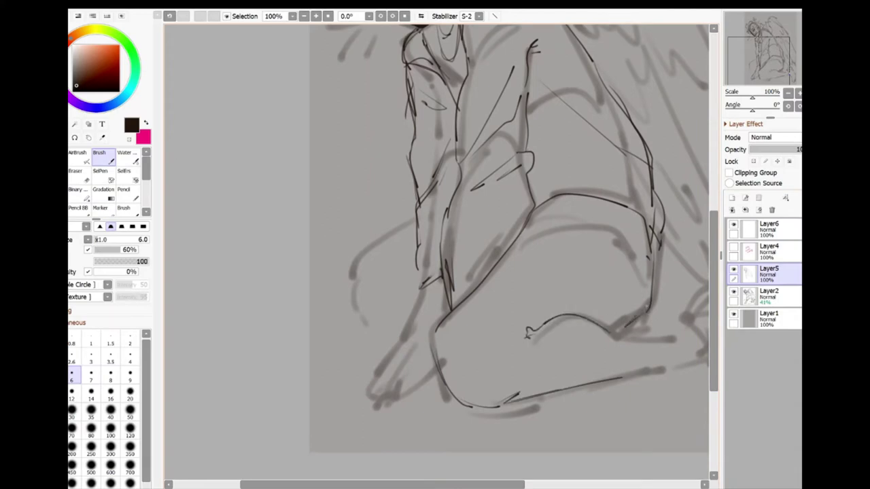
pyautogui.moveTo(651, 250); pyautogui.dragTo(611, 333)
# Draw a ripped patch with frayed creases on the near knee of the trousers.
pyautogui.moveTo(434, 332); pyautogui.dragTo(463, 347)
pyautogui.moveTo(457, 339)
pyautogui.mouseDown()
pyautogui.moveTo(488, 361)
pyautogui.moveTo(476, 356)
pyautogui.mouseUp()
pyautogui.moveTo(476, 362); pyautogui.dragTo(467, 386)
pyautogui.moveTo(468, 355)
pyautogui.mouseDown()
pyautogui.moveTo(439, 384)
pyautogui.moveTo(477, 367)
pyautogui.mouseUp()
pyautogui.moveTo(450, 351); pyautogui.dragTo(487, 360)
pyautogui.moveTo(465, 366); pyautogui.dragTo(454, 381)
# Draw the outline of the far knee and add a torn patch on it.
pyautogui.moveTo(414, 223); pyautogui.dragTo(365, 285)
pyautogui.moveTo(367, 296); pyautogui.dragTo(393, 341)
pyautogui.moveTo(374, 277)
pyautogui.mouseDown()
pyautogui.moveTo(406, 291)
pyautogui.moveTo(392, 310)
pyautogui.mouseUp()
pyautogui.moveTo(388, 308); pyautogui.dragTo(376, 325)
pyautogui.moveTo(401, 293); pyautogui.dragTo(375, 317)
pyautogui.moveTo(372, 284); pyautogui.dragTo(373, 306)
# Draw the hand resting on the ground between the knees, with lines separating the fingers.
pyautogui.moveTo(401, 286)
pyautogui.mouseDown()
pyautogui.moveTo(386, 302)
pyautogui.moveTo(394, 352)
pyautogui.moveTo(380, 396)
pyautogui.mouseUp()
pyautogui.moveTo(429, 371)
pyautogui.mouseDown()
pyautogui.moveTo(387, 402)
pyautogui.moveTo(378, 400)
pyautogui.mouseUp()
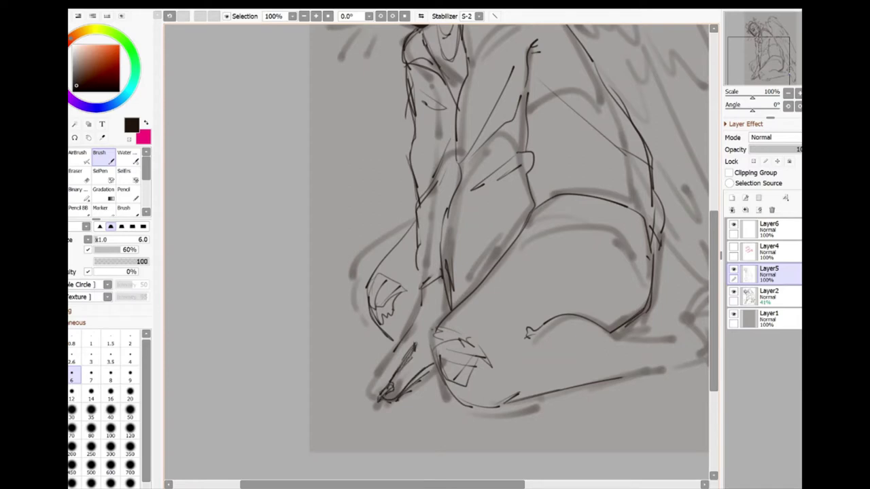
pyautogui.moveTo(420, 340); pyautogui.dragTo(415, 351)
pyautogui.moveTo(406, 346); pyautogui.dragTo(382, 378)
# Draw the trouser cuff at the near ankle with its fold lines.
pyautogui.moveTo(516, 272); pyautogui.dragTo(368, 272)
pyautogui.moveTo(458, 331)
pyautogui.mouseDown()
pyautogui.moveTo(478, 326)
pyautogui.moveTo(554, 360)
pyautogui.moveTo(484, 374)
pyautogui.mouseUp()
pyautogui.moveTo(521, 329); pyautogui.dragTo(521, 362)
pyautogui.moveTo(514, 335); pyautogui.dragTo(513, 361)
# Add fabric folds across the near thigh and a long crease from the hip towards the back of the knee.
pyautogui.scroll(2, 394, 251)
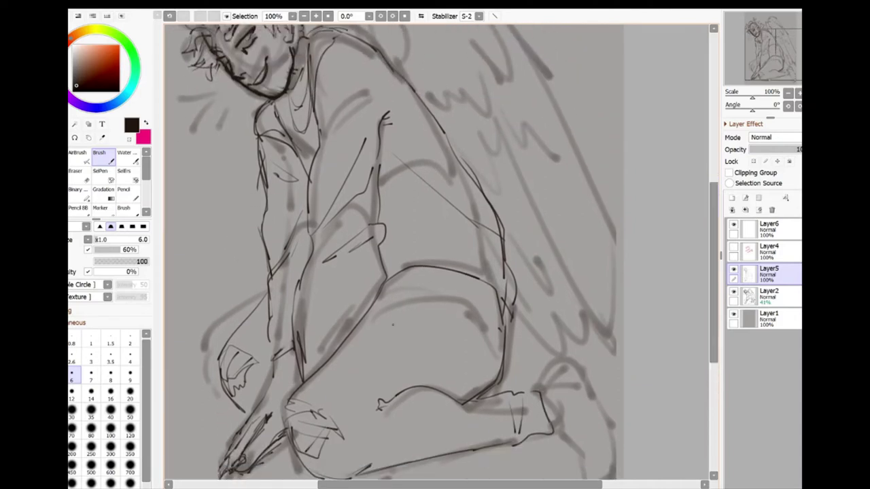
pyautogui.moveTo(416, 314); pyautogui.dragTo(360, 329)
pyautogui.moveTo(391, 317)
pyautogui.mouseDown()
pyautogui.moveTo(438, 329)
pyautogui.moveTo(354, 338)
pyautogui.mouseUp()
pyautogui.moveTo(371, 343)
pyautogui.mouseDown()
pyautogui.moveTo(455, 358)
pyautogui.moveTo(439, 354)
pyautogui.mouseUp()
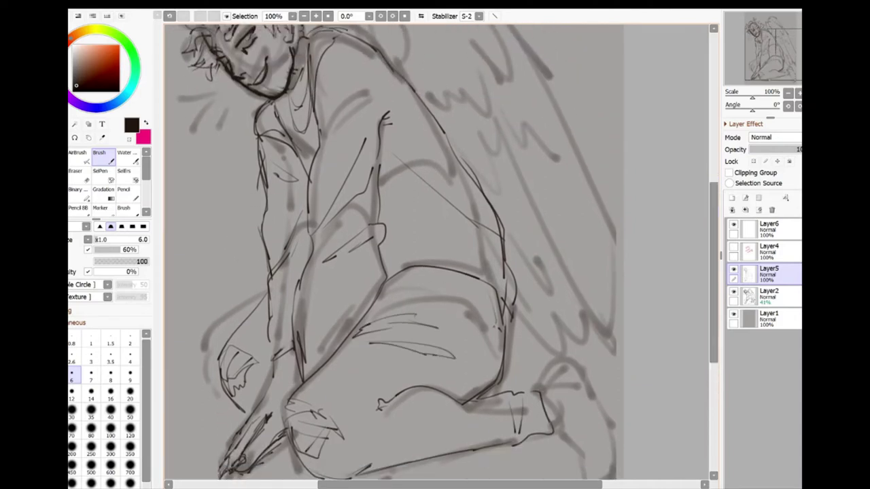
pyautogui.moveTo(497, 325)
pyautogui.mouseDown()
pyautogui.moveTo(378, 406)
pyautogui.moveTo(551, 400)
pyautogui.mouseUp()
# Review the line art with the Layer2 rough sketch hidden, show the sketch again and lower its opacity to about 33%.
pyautogui.click(732, 291)
pyautogui.click(788, 92)
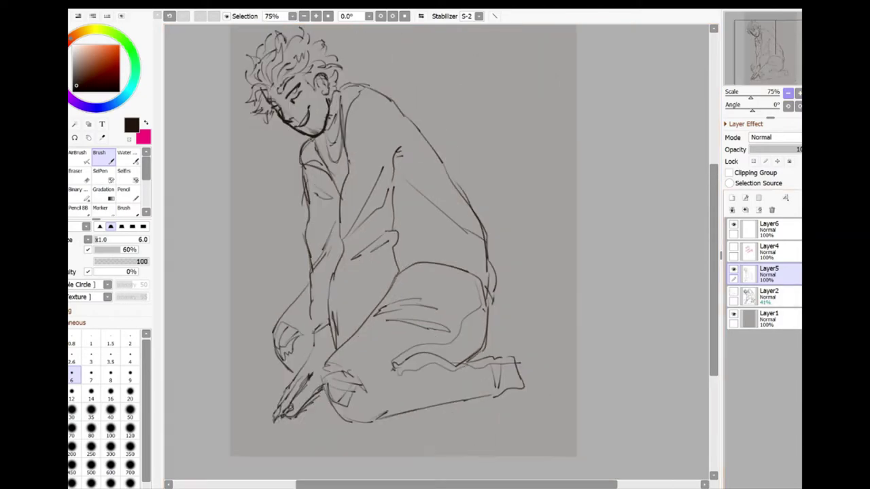
pyautogui.click(799, 91)
pyautogui.click(733, 291)
pyautogui.click(768, 293)
pyautogui.scroll(-2, 394, 252)
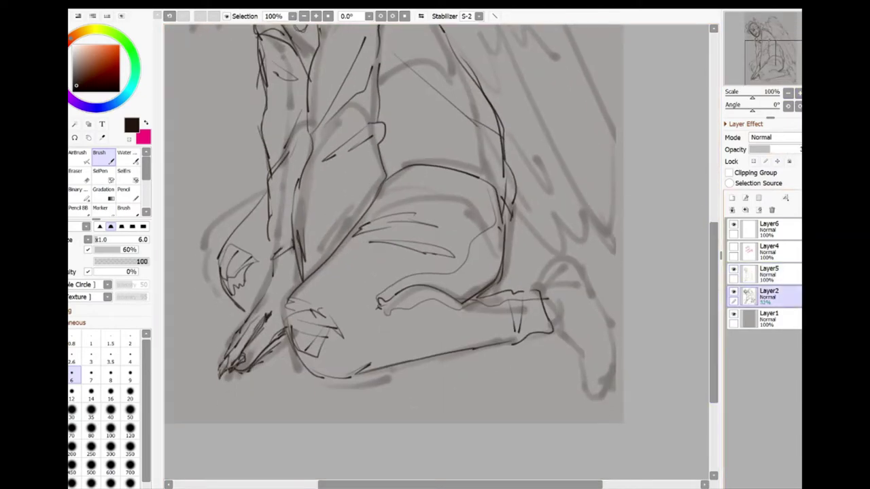
# On Layer5, draw the near foot's outline from the ankle and heel to the toes.
pyautogui.click(768, 272)
pyautogui.moveTo(546, 276)
pyautogui.mouseDown()
pyautogui.moveTo(588, 279)
pyautogui.moveTo(559, 245)
pyautogui.moveTo(575, 236)
pyautogui.moveTo(614, 381)
pyautogui.mouseUp()
pyautogui.moveTo(551, 329)
pyautogui.mouseDown()
pyautogui.moveTo(574, 344)
pyautogui.moveTo(606, 399)
pyautogui.moveTo(598, 317)
pyautogui.mouseUp()
pyautogui.moveTo(552, 257); pyautogui.dragTo(601, 316)
pyautogui.moveTo(538, 292); pyautogui.dragTo(564, 257)
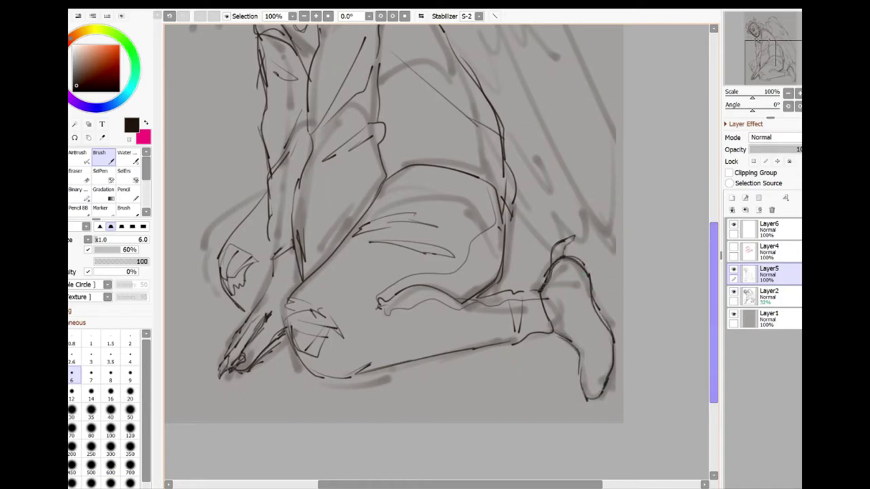
pyautogui.scroll(-1, 408, 224)
pyautogui.moveTo(580, 364); pyautogui.dragTo(602, 381)
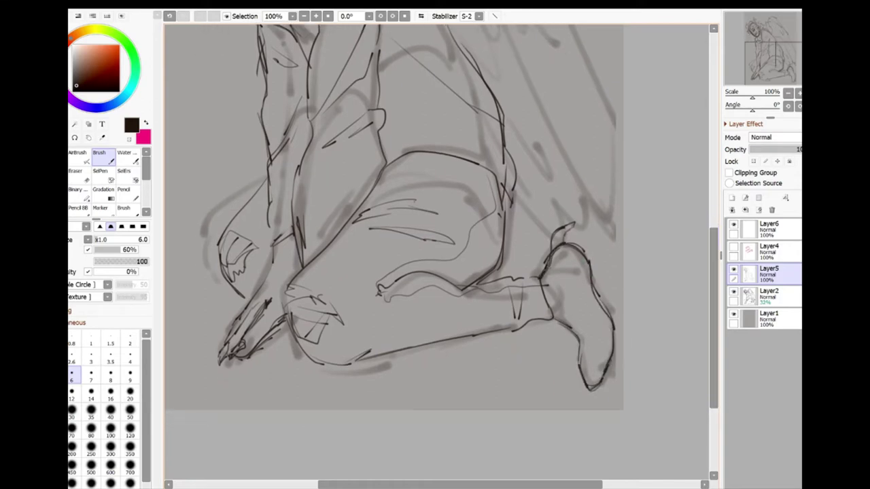
# Draw the near wing's long outer edge, scalloped feather rows and a long inner feather line over the sketch on Layer5.
pyautogui.moveTo(544, 276); pyautogui.dragTo(574, 246)
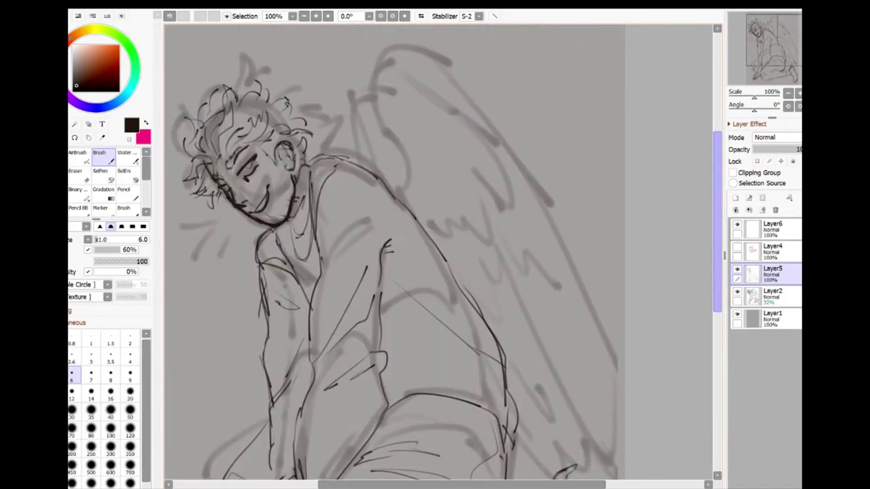
pyautogui.scroll(1, 394, 252)
pyautogui.moveTo(390, 204)
pyautogui.mouseDown()
pyautogui.moveTo(406, 203)
pyautogui.moveTo(488, 119)
pyautogui.moveTo(617, 427)
pyautogui.mouseUp()
pyautogui.moveTo(471, 197); pyautogui.dragTo(521, 219)
pyautogui.moveTo(425, 252); pyautogui.dragTo(490, 234)
pyautogui.moveTo(476, 279); pyautogui.dragTo(530, 299)
pyautogui.moveTo(496, 265); pyautogui.dragTo(590, 462)
pyautogui.moveTo(567, 273); pyautogui.dragTo(625, 426)
# Close the near wing with feather points at its lower tip and outline its upper arch and the far wing behind the shoulder.
pyautogui.scroll(-5, 394, 252)
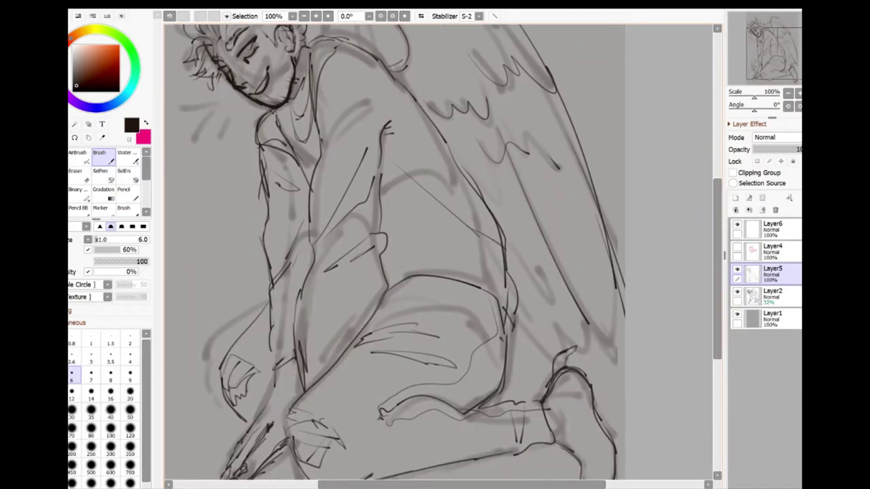
pyautogui.moveTo(518, 319); pyautogui.dragTo(623, 378)
pyautogui.scroll(5, 394, 252)
pyautogui.moveTo(384, 122); pyautogui.dragTo(358, 195)
pyautogui.moveTo(319, 150)
pyautogui.mouseDown()
pyautogui.moveTo(313, 174)
pyautogui.moveTo(328, 187)
pyautogui.mouseUp()
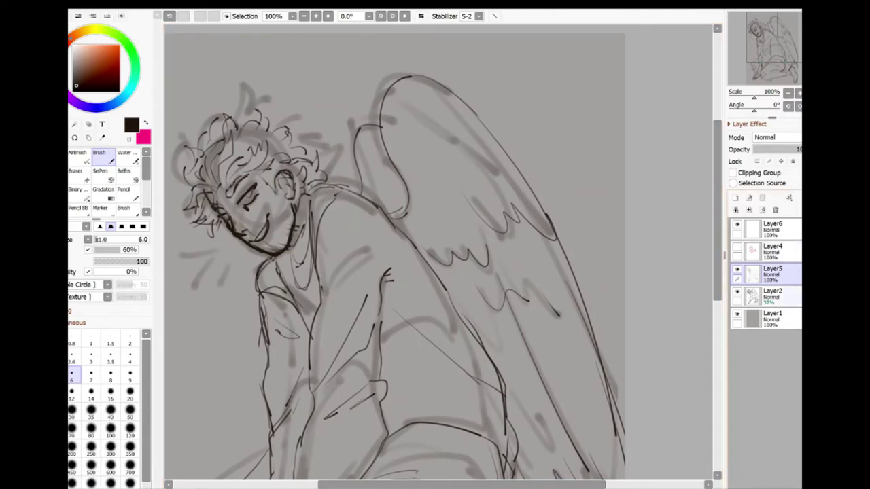
# Add the sleeve cuff, forearm folds and fabric creases at the lower back, and hide the Layer2 rough sketch.
pyautogui.click(738, 291)
pyautogui.hotkey('ctrl', '-')
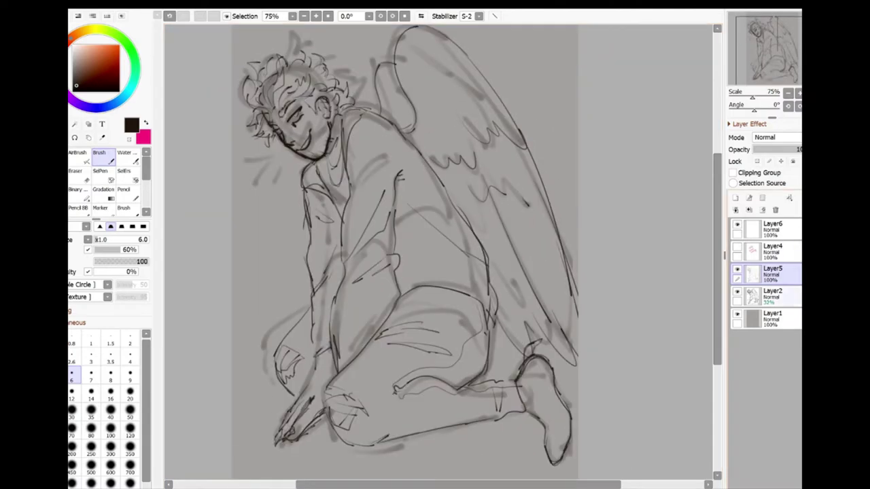
pyautogui.moveTo(337, 288); pyautogui.dragTo(344, 374)
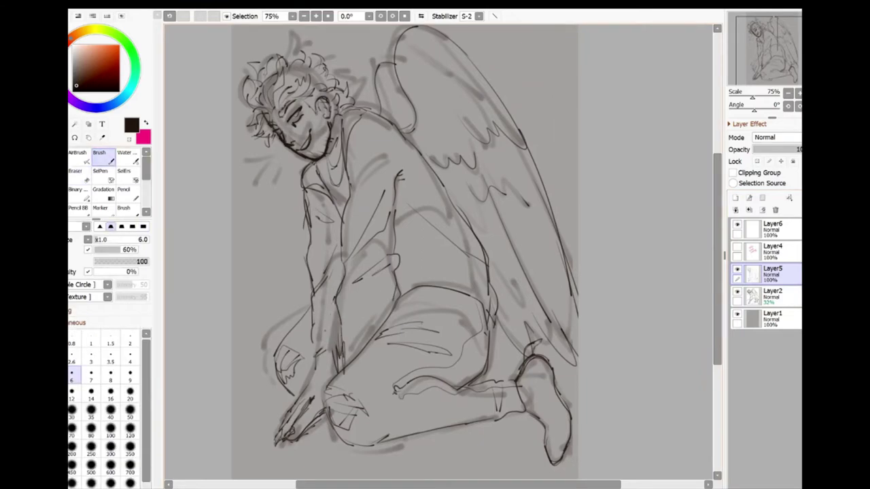
pyautogui.moveTo(313, 299); pyautogui.dragTo(308, 326)
pyautogui.moveTo(396, 289); pyautogui.dragTo(393, 309)
pyautogui.moveTo(503, 274)
pyautogui.mouseDown()
pyautogui.moveTo(493, 359)
pyautogui.moveTo(488, 299)
pyautogui.mouseUp()
pyautogui.moveTo(501, 313); pyautogui.dragTo(490, 351)
pyautogui.scroll(2, 408, 251)
pyautogui.click(737, 292)
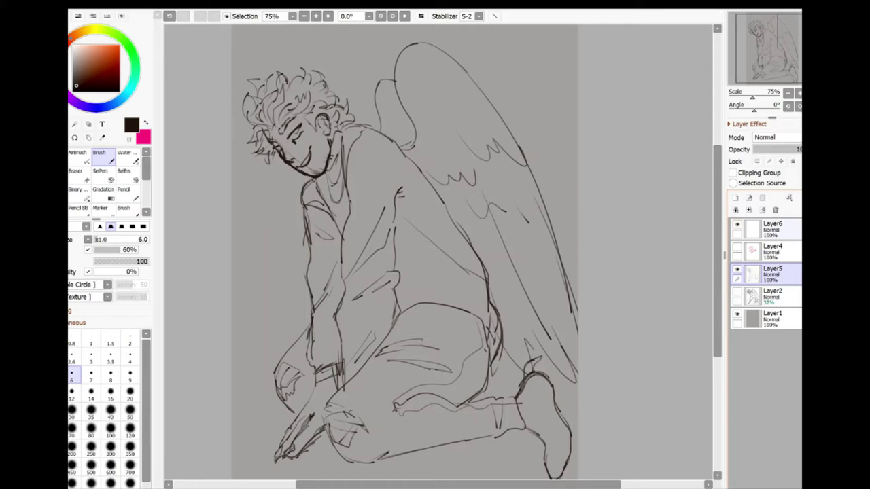
# Lower Layer5's opacity to about 48% and make Layer6 active with the Pencil brush for the final line art.
pyautogui.click(773, 229)
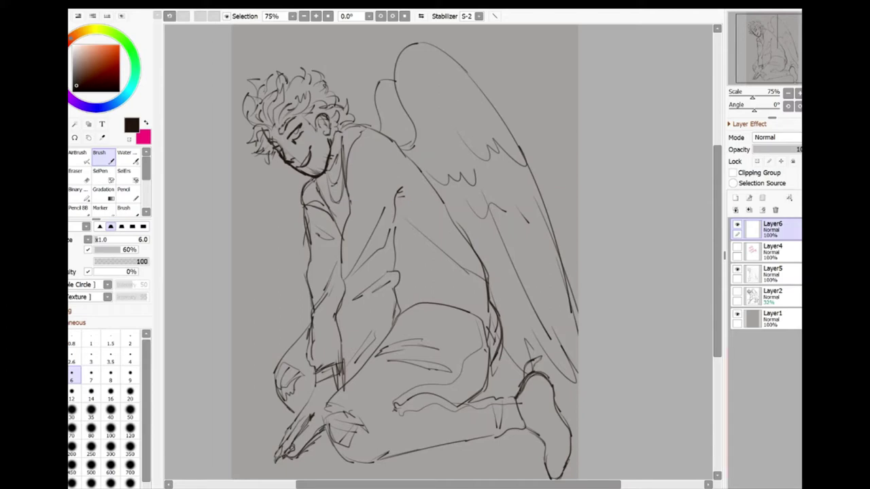
pyautogui.click(773, 274)
pyautogui.moveTo(798, 149); pyautogui.dragTo(773, 149)
pyautogui.scroll(2, 439, 252)
pyautogui.click(772, 229)
pyautogui.click(123, 193)
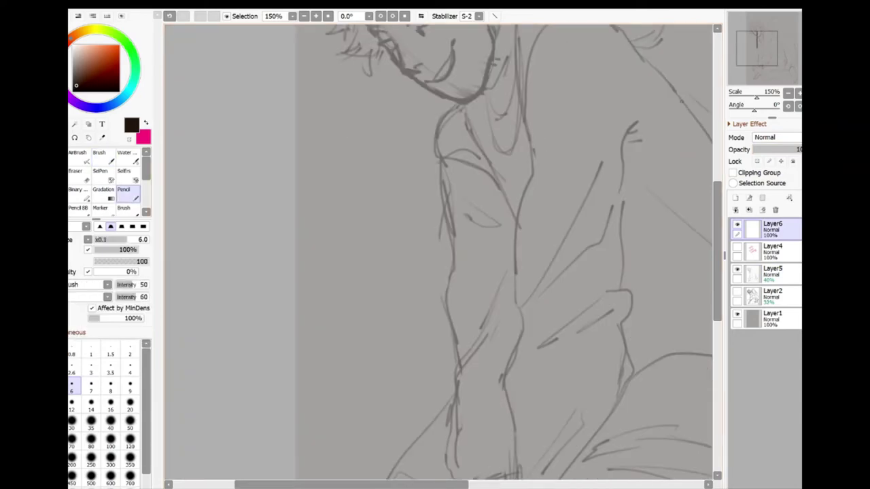
# Tilt the canvas 45° over the face, try pencil strokes there and reduce the pencil size to 4.
pyautogui.scroll(1, 494, 358)
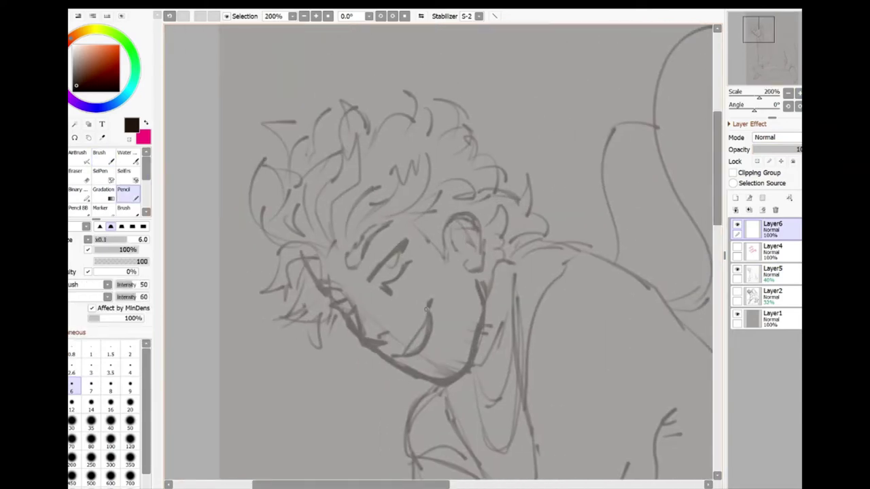
pyautogui.press('End')
pyautogui.press('End')
pyautogui.press('End')
pyautogui.scroll(1, 435, 272)
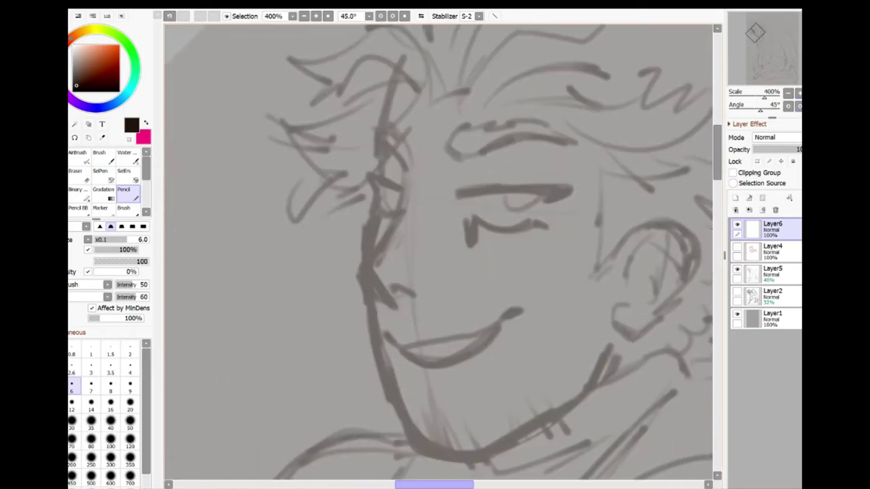
pyautogui.moveTo(401, 389); pyautogui.dragTo(442, 364)
pyautogui.hotkey('ctrl', 'z')
pyautogui.press('[')
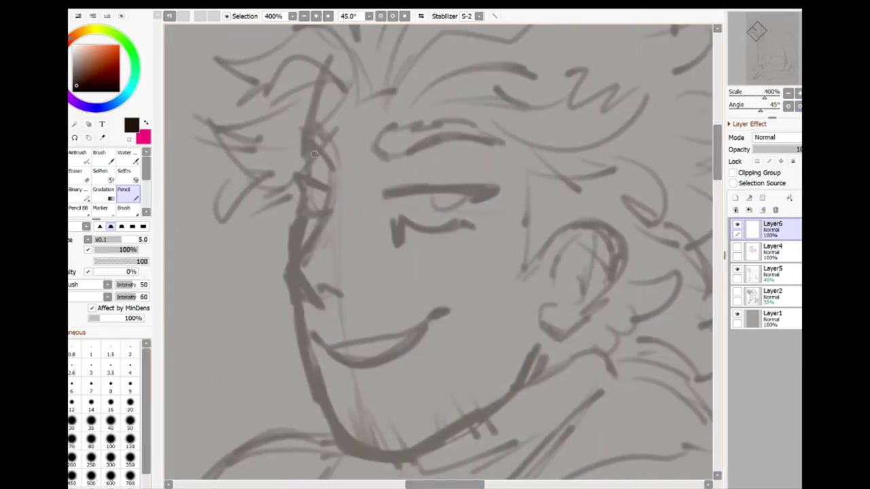
pyautogui.moveTo(302, 148)
pyautogui.mouseDown()
pyautogui.moveTo(334, 175)
pyautogui.moveTo(318, 150)
pyautogui.moveTo(338, 178)
pyautogui.mouseUp()
pyautogui.hotkey('ctrl', 'z')
pyautogui.hotkey('ctrl', 'z')
pyautogui.press('[')
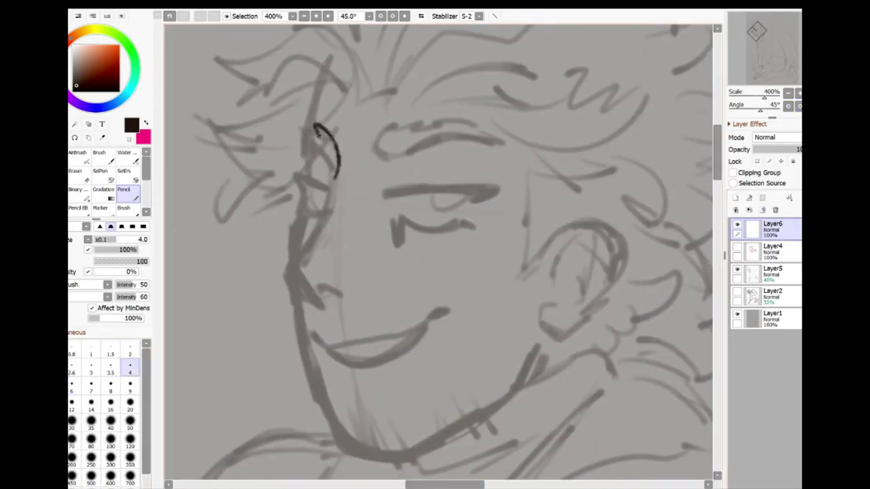
# Ink the far eyebrow, the nose with its nostril and bridge shading, and the far eye's lash line on Layer6.
pyautogui.moveTo(316, 128)
pyautogui.mouseDown()
pyautogui.moveTo(334, 175)
pyautogui.moveTo(288, 266)
pyautogui.moveTo(311, 304)
pyautogui.moveTo(345, 286)
pyautogui.moveTo(318, 309)
pyautogui.mouseUp()
pyautogui.moveTo(329, 216); pyautogui.dragTo(335, 253)
pyautogui.moveTo(338, 229)
pyautogui.mouseDown()
pyautogui.moveTo(331, 264)
pyautogui.moveTo(332, 251)
pyautogui.mouseUp()
pyautogui.hotkey('ctrl', 'z')
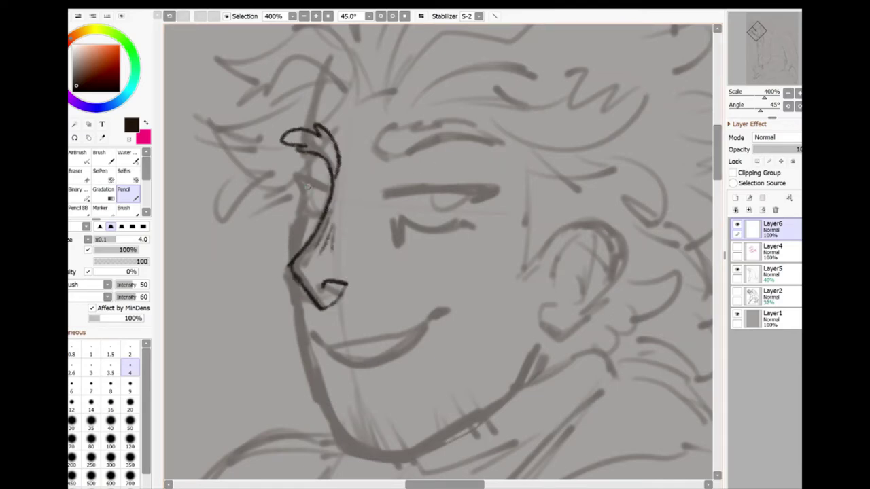
pyautogui.moveTo(300, 185)
pyautogui.mouseDown()
pyautogui.moveTo(330, 193)
pyautogui.moveTo(294, 185)
pyautogui.moveTo(321, 212)
pyautogui.mouseUp()
pyautogui.moveTo(296, 189); pyautogui.dragTo(330, 196)
pyautogui.hotkey('ctrl', 'z')
# Ink the face contour from the far eye around the chin to the jaw, and add the smiling mouth.
pyautogui.moveTo(306, 152)
pyautogui.mouseDown()
pyautogui.moveTo(292, 248)
pyautogui.moveTo(301, 317)
pyautogui.moveTo(332, 401)
pyautogui.moveTo(405, 452)
pyautogui.moveTo(491, 412)
pyautogui.moveTo(528, 357)
pyautogui.mouseUp()
pyautogui.moveTo(528, 359); pyautogui.dragTo(407, 450)
pyautogui.moveTo(320, 345)
pyautogui.mouseDown()
pyautogui.moveTo(380, 339)
pyautogui.moveTo(450, 310)
pyautogui.moveTo(333, 350)
pyautogui.moveTo(379, 364)
pyautogui.mouseUp()
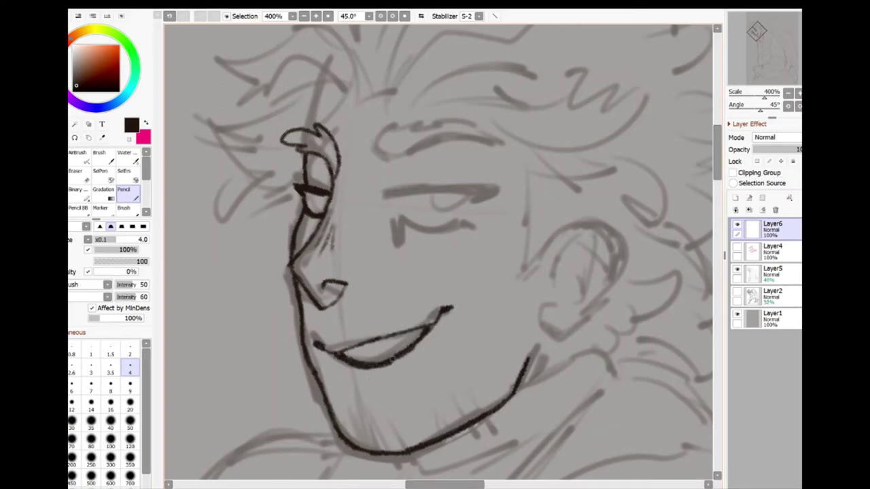
# Ink the near eye with a thick upper lash line, curved lower lid, dark inner corner and round iris.
pyautogui.moveTo(388, 197)
pyautogui.mouseDown()
pyautogui.moveTo(480, 197)
pyautogui.moveTo(407, 191)
pyautogui.moveTo(477, 189)
pyautogui.mouseUp()
pyautogui.moveTo(420, 187)
pyautogui.mouseDown()
pyautogui.moveTo(496, 185)
pyautogui.moveTo(470, 188)
pyautogui.moveTo(503, 187)
pyautogui.mouseUp()
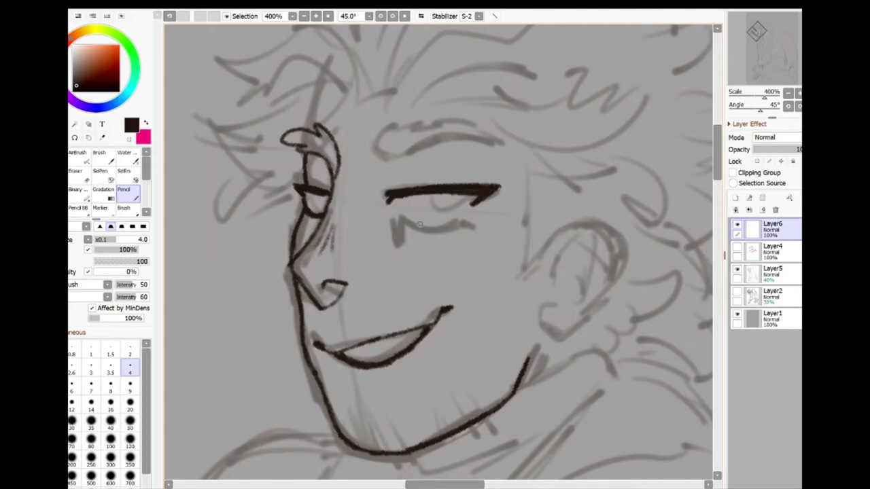
pyautogui.moveTo(402, 213); pyautogui.dragTo(463, 221)
pyautogui.hotkey('ctrl', 'z')
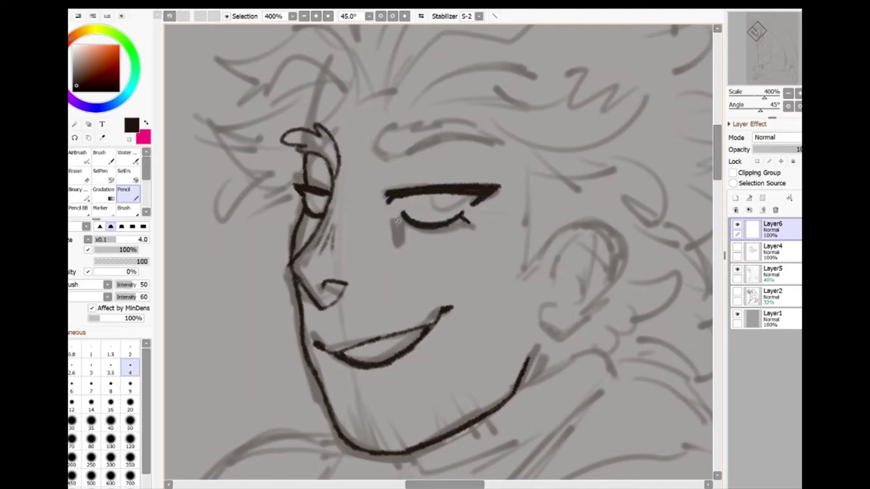
pyautogui.moveTo(401, 215); pyautogui.dragTo(394, 242)
pyautogui.hotkey('ctrl', 'z')
pyautogui.moveTo(403, 212)
pyautogui.mouseDown()
pyautogui.moveTo(394, 246)
pyautogui.moveTo(395, 230)
pyautogui.mouseUp()
pyautogui.moveTo(440, 198); pyautogui.dragTo(428, 197)
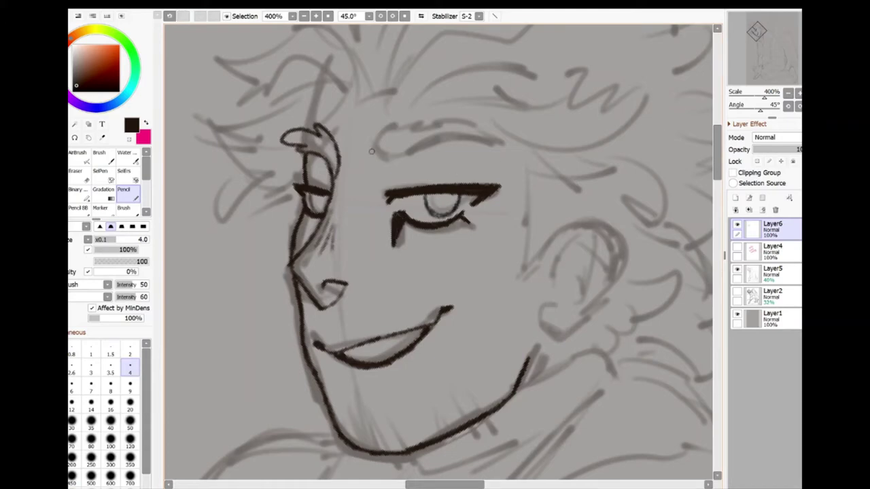
# Ink the near eyebrow, the hairline at the temple and the near ear with its inner folds.
pyautogui.moveTo(371, 151)
pyautogui.mouseDown()
pyautogui.moveTo(489, 150)
pyautogui.moveTo(496, 128)
pyautogui.moveTo(537, 201)
pyautogui.moveTo(525, 276)
pyautogui.mouseUp()
pyautogui.moveTo(541, 258)
pyautogui.mouseDown()
pyautogui.moveTo(609, 225)
pyautogui.moveTo(603, 290)
pyautogui.moveTo(543, 340)
pyautogui.mouseUp()
pyautogui.hotkey('ctrl', 'z')
pyautogui.hotkey('ctrl', 'y')
pyautogui.press('e')
pyautogui.press('n')
pyautogui.moveTo(598, 299)
pyautogui.mouseDown()
pyautogui.moveTo(537, 344)
pyautogui.moveTo(575, 307)
pyautogui.moveTo(608, 242)
pyautogui.mouseUp()
pyautogui.moveTo(595, 231)
pyautogui.mouseDown()
pyautogui.moveTo(566, 285)
pyautogui.moveTo(545, 299)
pyautogui.moveTo(571, 283)
pyautogui.moveTo(581, 293)
pyautogui.moveTo(627, 256)
pyautogui.moveTo(560, 239)
pyautogui.mouseUp()
pyautogui.press('-')
pyautogui.press('-')
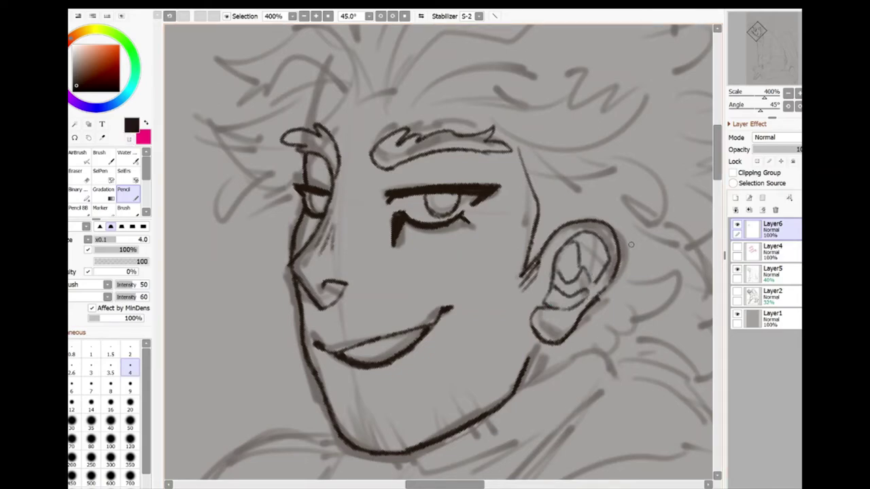
# Add short stubble lines along the chin and jaw, and check the face with Layer5 briefly hidden.
pyautogui.moveTo(367, 386); pyautogui.dragTo(378, 443)
pyautogui.moveTo(371, 412)
pyautogui.mouseDown()
pyautogui.moveTo(380, 450)
pyautogui.moveTo(369, 448)
pyautogui.mouseUp()
pyautogui.moveTo(388, 414)
pyautogui.mouseDown()
pyautogui.moveTo(429, 420)
pyautogui.moveTo(401, 450)
pyautogui.mouseUp()
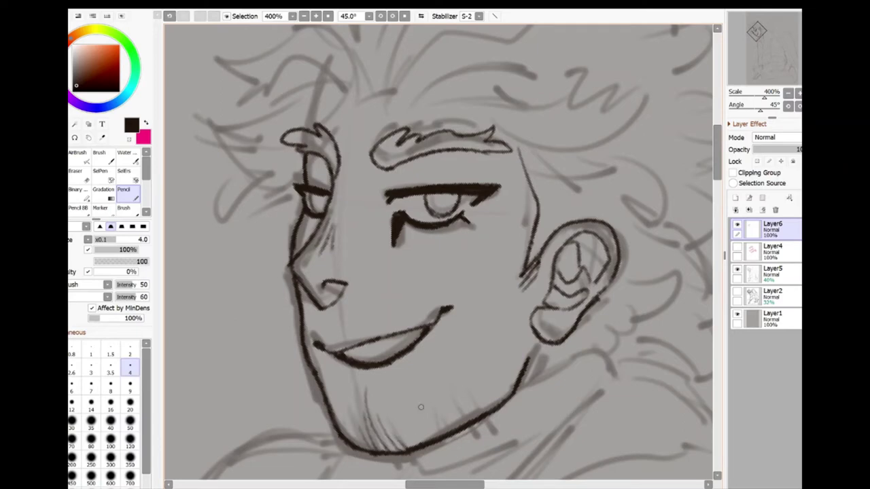
pyautogui.moveTo(424, 416); pyautogui.dragTo(435, 433)
pyautogui.moveTo(442, 420); pyautogui.dragTo(456, 435)
pyautogui.click(736, 269)
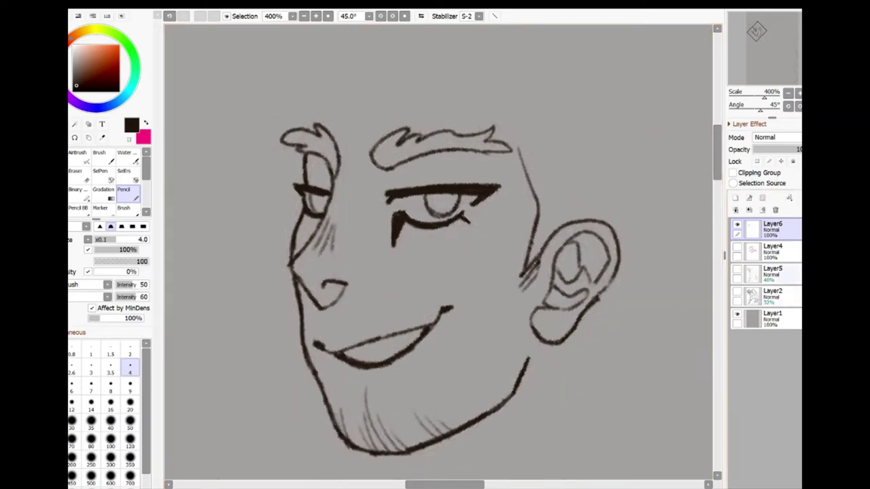
pyautogui.click(737, 270)
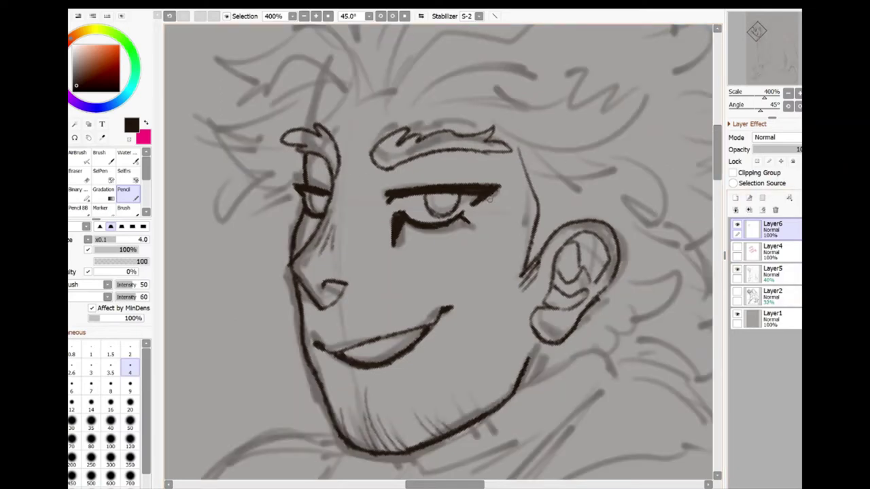
# Draw radiating lines across the cheek below the near eye and trim their outer ends with the eraser.
pyautogui.moveTo(378, 249); pyautogui.dragTo(367, 283)
pyautogui.moveTo(393, 251); pyautogui.dragTo(387, 290)
pyautogui.moveTo(406, 242); pyautogui.dragTo(408, 286)
pyautogui.moveTo(423, 239); pyautogui.dragTo(428, 269)
pyautogui.moveTo(439, 245); pyautogui.dragTo(449, 284)
pyautogui.moveTo(456, 240); pyautogui.dragTo(473, 277)
pyautogui.moveTo(476, 239)
pyautogui.mouseDown()
pyautogui.moveTo(488, 276)
pyautogui.moveTo(504, 261)
pyautogui.mouseUp()
pyautogui.moveTo(486, 227); pyautogui.dragTo(526, 245)
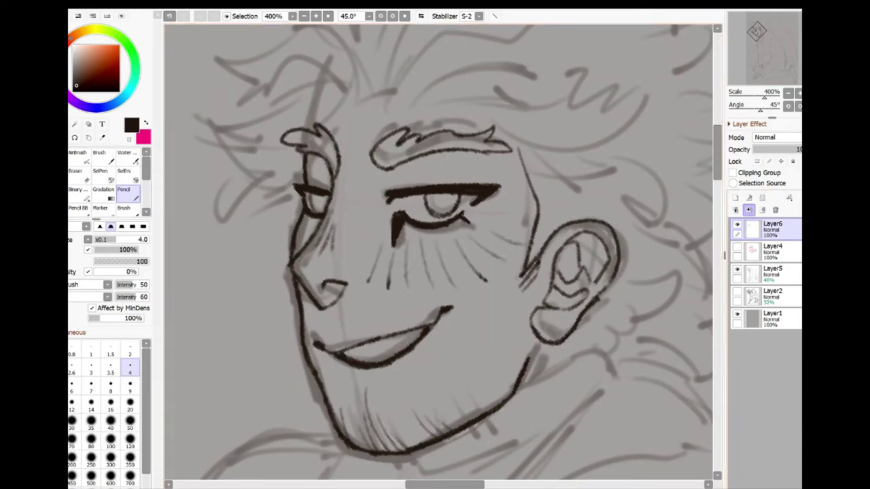
pyautogui.press('e')
pyautogui.moveTo(374, 250)
pyautogui.mouseDown()
pyautogui.moveTo(340, 285)
pyautogui.moveTo(361, 287)
pyautogui.mouseUp()
pyautogui.moveTo(533, 227); pyautogui.dragTo(510, 244)
pyautogui.press('n')
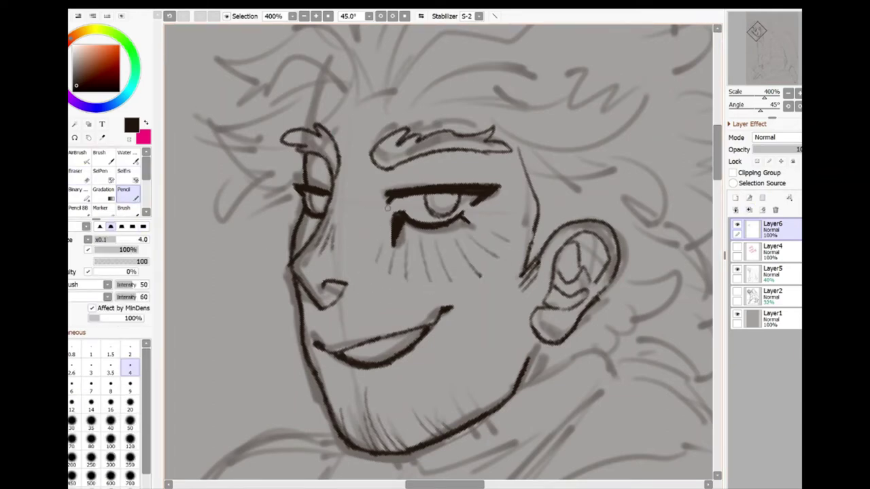
# Add small ring piercings to the near ear's rim and a solid round stud on the lobe, and reset the canvas rotation.
pyautogui.moveTo(591, 290); pyautogui.dragTo(598, 303)
pyautogui.moveTo(611, 270); pyautogui.dragTo(604, 289)
pyautogui.moveTo(547, 325); pyautogui.dragTo(546, 323)
pyautogui.press('Home')
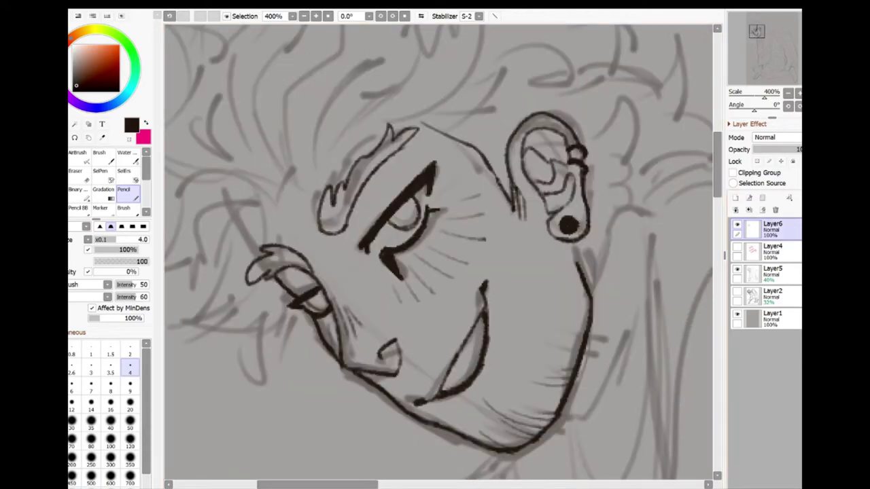
# Add a new layer above Layer6 and draw a thin, teardrop-ended earring hanging from the near lobe.
pyautogui.hotkey('ctrl', 'shift', 'n')
pyautogui.moveTo(572, 236); pyautogui.dragTo(564, 350)
pyautogui.moveTo(573, 282); pyautogui.dragTo(565, 350)
pyautogui.press('c')
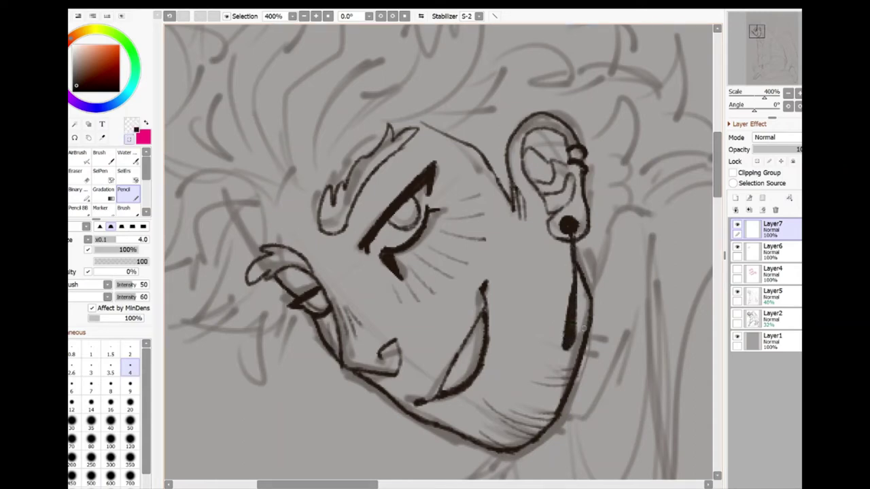
pyautogui.press('c')
# Draw a matching drop earring hanging below the far side of the face and add crease lines above both eyes.
pyautogui.moveTo(344, 362); pyautogui.dragTo(346, 441)
pyautogui.moveTo(343, 405); pyautogui.dragTo(343, 445)
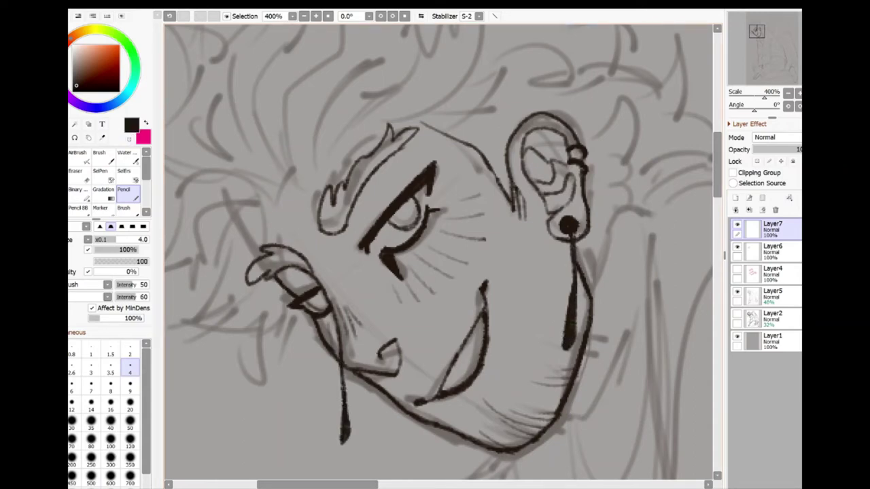
pyautogui.moveTo(344, 367); pyautogui.dragTo(343, 443)
pyautogui.moveTo(342, 413); pyautogui.dragTo(341, 445)
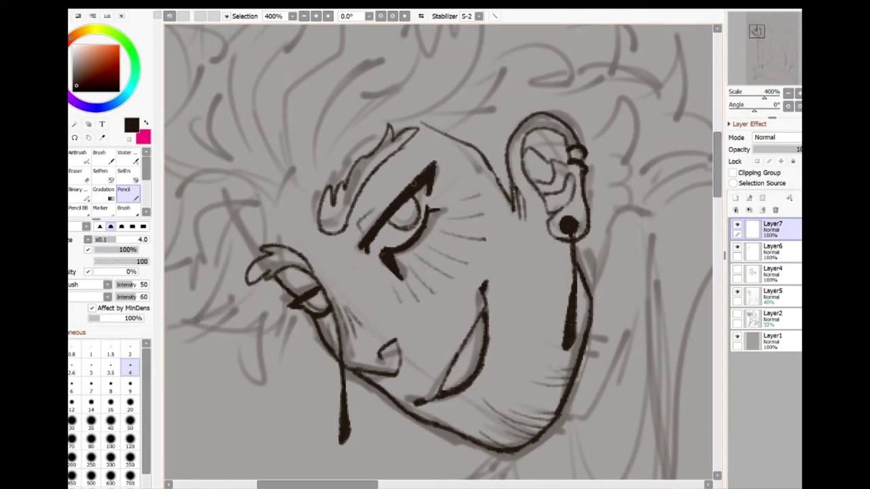
pyautogui.moveTo(358, 226); pyautogui.dragTo(372, 212)
pyautogui.moveTo(291, 285); pyautogui.dragTo(317, 278)
pyautogui.hotkey('ctrl', 'shift', 'n')
pyautogui.moveTo(543, 170); pyautogui.dragTo(462, 129)
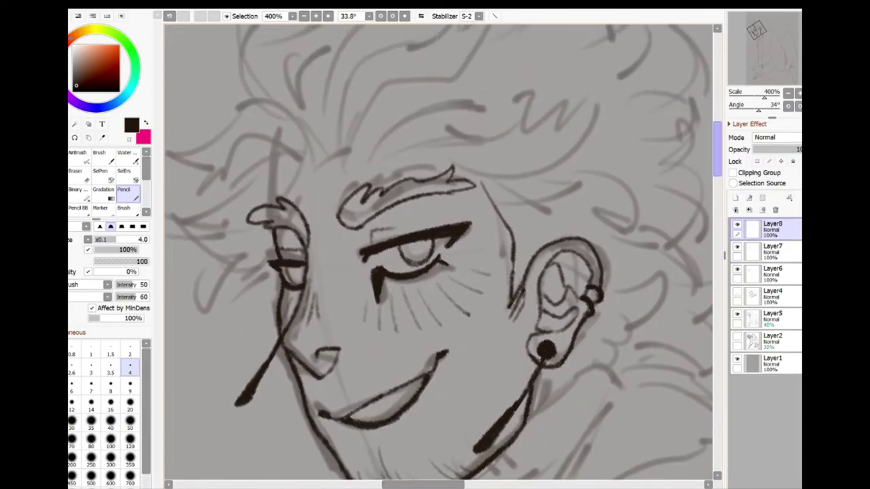
pyautogui.moveTo(322, 239)
pyautogui.mouseDown()
pyautogui.moveTo(186, 289)
pyautogui.moveTo(224, 306)
pyautogui.mouseUp()
pyautogui.hotkey('ctrl', 'z')
pyautogui.hotkey('ctrl', 'z')
pyautogui.hotkey('ctrl', 'z')
# Ink the first hair locks on Layer7, sweeping up and back from the forehead with jagged split tips.
pyautogui.hotkey('ctrl', '-')
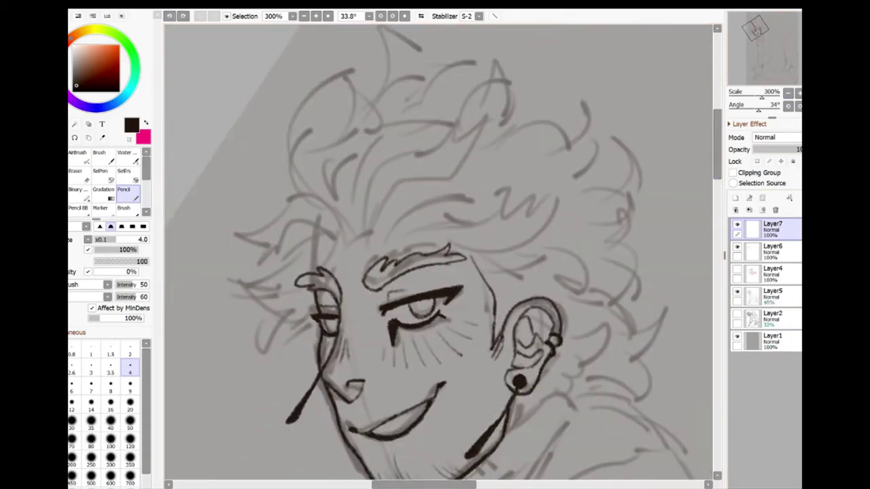
pyautogui.moveTo(350, 230)
pyautogui.mouseDown()
pyautogui.moveTo(335, 164)
pyautogui.moveTo(396, 90)
pyautogui.moveTo(356, 218)
pyautogui.moveTo(367, 235)
pyautogui.moveTo(489, 115)
pyautogui.moveTo(388, 207)
pyautogui.mouseUp()
pyautogui.moveTo(452, 139); pyautogui.dragTo(370, 197)
pyautogui.moveTo(481, 129); pyautogui.dragTo(405, 167)
pyautogui.moveTo(438, 116); pyautogui.dragTo(484, 114)
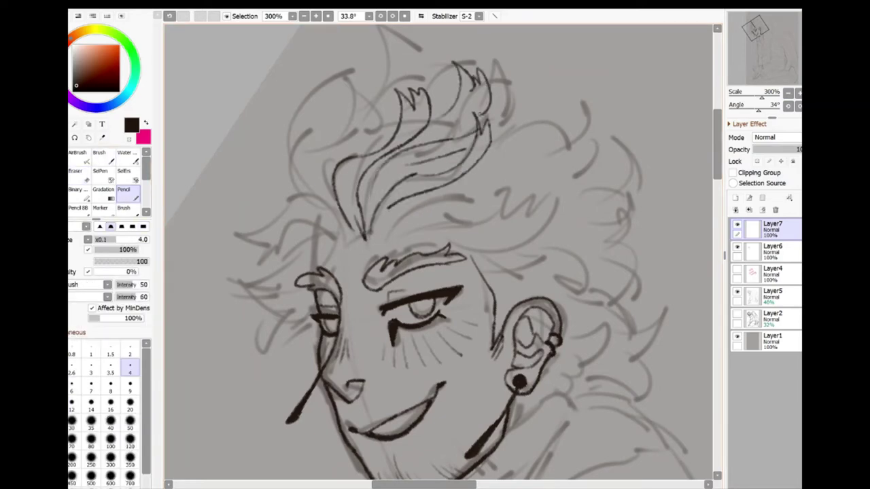
pyautogui.moveTo(384, 232); pyautogui.dragTo(520, 204)
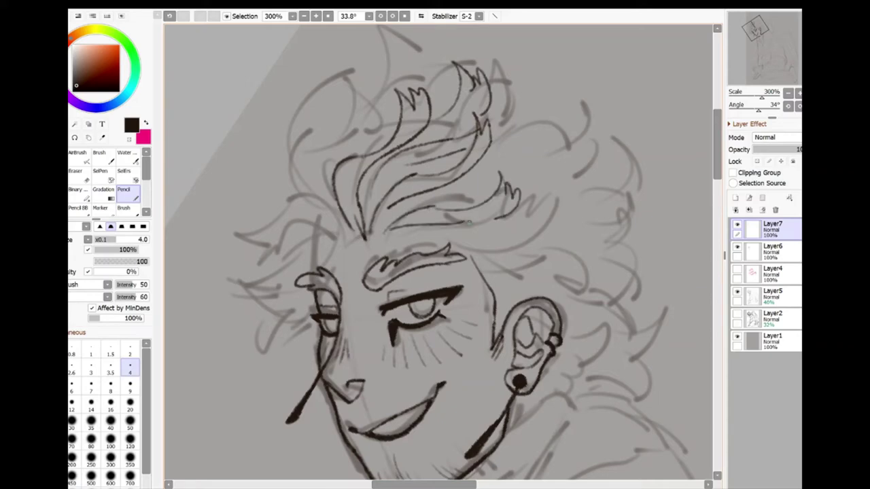
# Ink the side locks sweeping from the temple over the near eyebrow and ear, ending in split curled tips.
pyautogui.moveTo(439, 228)
pyautogui.mouseDown()
pyautogui.moveTo(513, 269)
pyautogui.moveTo(523, 292)
pyautogui.moveTo(490, 257)
pyautogui.mouseUp()
pyautogui.hotkey('ctrl', 'z')
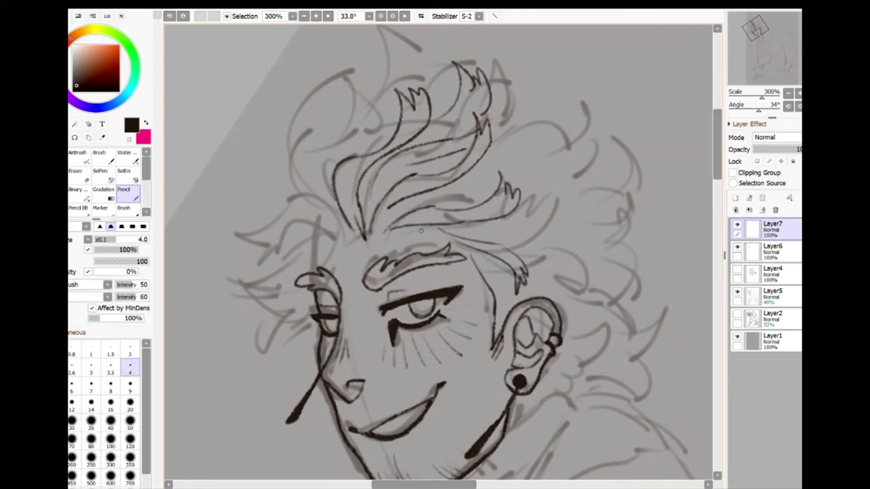
pyautogui.moveTo(418, 227); pyautogui.dragTo(486, 259)
pyautogui.moveTo(511, 224); pyautogui.dragTo(541, 192)
pyautogui.moveTo(491, 239); pyautogui.dragTo(545, 216)
pyautogui.moveTo(517, 253); pyautogui.dragTo(568, 301)
pyautogui.hotkey('ctrl', 'z')
pyautogui.moveTo(541, 244)
pyautogui.mouseDown()
pyautogui.moveTo(615, 258)
pyautogui.moveTo(590, 297)
pyautogui.mouseUp()
pyautogui.moveTo(589, 302); pyautogui.dragTo(598, 315)
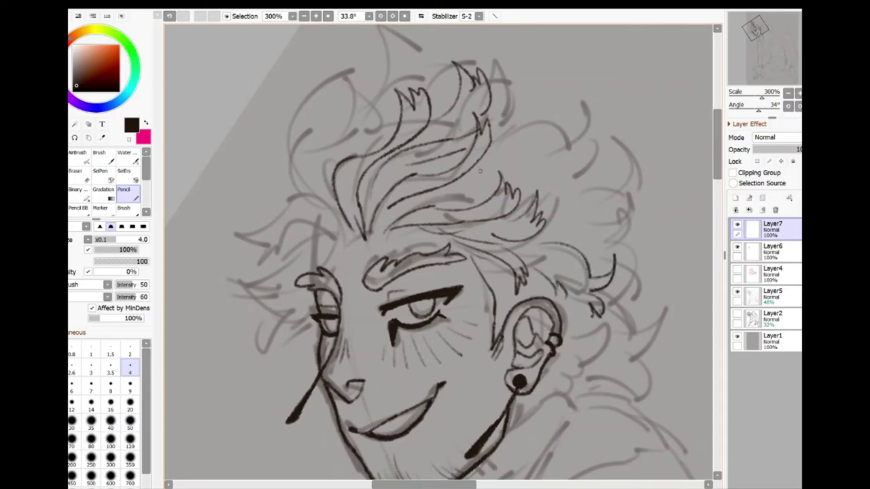
pyautogui.hotkey('ctrl', 'z')
# Ink the curly locks across the crown and down the back of the head to the nape.
pyautogui.moveTo(480, 171)
pyautogui.mouseDown()
pyautogui.moveTo(564, 146)
pyautogui.moveTo(571, 152)
pyautogui.mouseUp()
pyautogui.moveTo(558, 122); pyautogui.dragTo(581, 163)
pyautogui.moveTo(520, 153); pyautogui.dragTo(608, 157)
pyautogui.moveTo(601, 140)
pyautogui.mouseDown()
pyautogui.moveTo(622, 187)
pyautogui.moveTo(626, 284)
pyautogui.moveTo(654, 328)
pyautogui.moveTo(626, 387)
pyautogui.mouseUp()
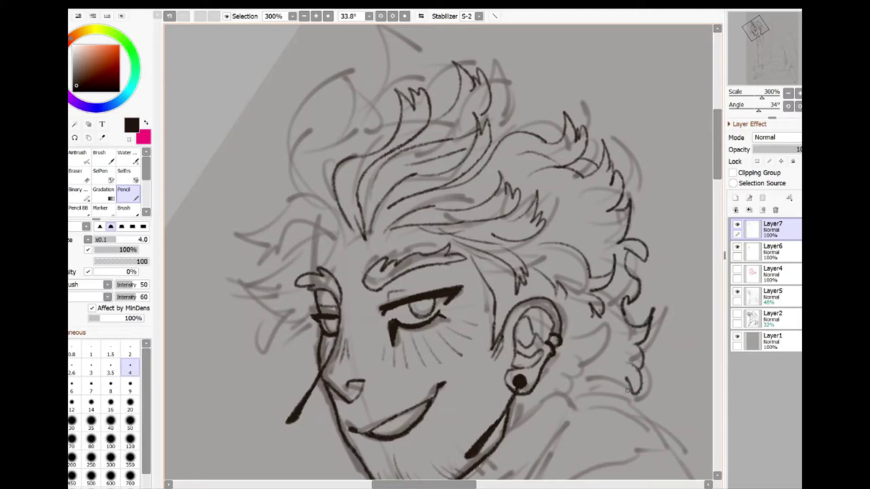
# Fill in curls behind the ear and inside the back hair, and add a small curl on top of the head.
pyautogui.moveTo(608, 327)
pyautogui.mouseDown()
pyautogui.moveTo(572, 361)
pyautogui.moveTo(583, 389)
pyautogui.mouseUp()
pyautogui.moveTo(595, 193)
pyautogui.mouseDown()
pyautogui.moveTo(559, 235)
pyautogui.moveTo(579, 246)
pyautogui.mouseUp()
pyautogui.moveTo(488, 113)
pyautogui.mouseDown()
pyautogui.moveTo(540, 102)
pyautogui.moveTo(519, 110)
pyautogui.mouseUp()
pyautogui.moveTo(541, 109); pyautogui.dragTo(524, 129)
# Ink the front locks rising from the far side of the forehead, with an outer contour and inner strand lines.
pyautogui.moveTo(360, 124); pyautogui.dragTo(314, 178)
pyautogui.hotkey('ctrl', 'z')
pyautogui.moveTo(346, 143); pyautogui.dragTo(325, 197)
pyautogui.moveTo(381, 88)
pyautogui.mouseDown()
pyautogui.moveTo(326, 147)
pyautogui.moveTo(377, 121)
pyautogui.moveTo(315, 171)
pyautogui.mouseUp()
pyautogui.hotkey('ctrl', 'z')
pyautogui.moveTo(331, 136); pyautogui.dragTo(312, 197)
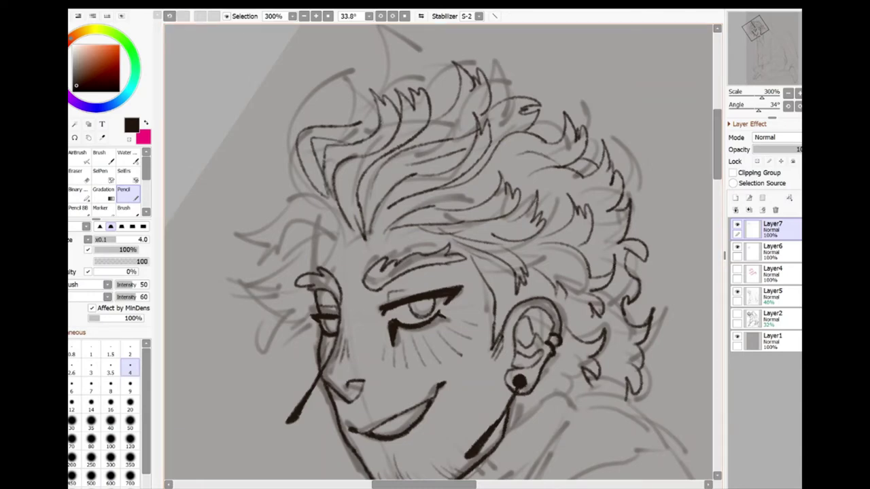
# Redraw the inner strands of the front lock and add a split, spiky tip above it.
pyautogui.hotkey('ctrl', 'z')
pyautogui.hotkey('ctrl', 'z')
pyautogui.moveTo(345, 137); pyautogui.dragTo(318, 175)
pyautogui.moveTo(356, 136)
pyautogui.mouseDown()
pyautogui.moveTo(321, 174)
pyautogui.moveTo(323, 226)
pyautogui.mouseUp()
pyautogui.press('e')
pyautogui.press('n')
pyautogui.moveTo(323, 176)
pyautogui.mouseDown()
pyautogui.moveTo(314, 238)
pyautogui.moveTo(315, 193)
pyautogui.mouseUp()
pyautogui.hotkey('ctrl', 'z')
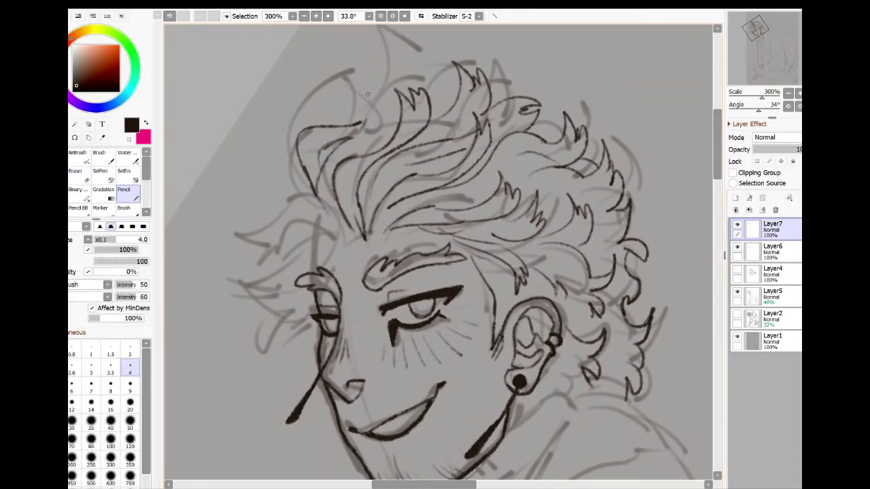
pyautogui.moveTo(355, 80); pyautogui.dragTo(373, 120)
pyautogui.moveTo(398, 102); pyautogui.dragTo(387, 130)
# Ink the forehead edge and the loose locks falling over the far brow and eye, ending in jagged tips.
pyautogui.moveTo(359, 237); pyautogui.dragTo(327, 224)
pyautogui.moveTo(327, 226); pyautogui.dragTo(272, 338)
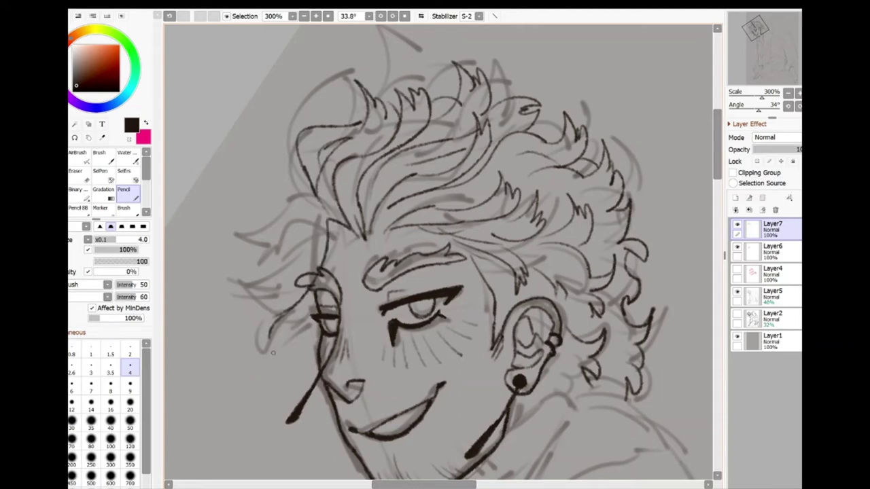
pyautogui.moveTo(297, 285); pyautogui.dragTo(272, 357)
pyautogui.moveTo(336, 245); pyautogui.dragTo(314, 339)
pyautogui.moveTo(361, 238); pyautogui.dragTo(339, 233)
pyautogui.moveTo(325, 233); pyautogui.dragTo(296, 261)
pyautogui.moveTo(234, 266); pyautogui.dragTo(292, 294)
pyautogui.moveTo(314, 317); pyautogui.dragTo(313, 353)
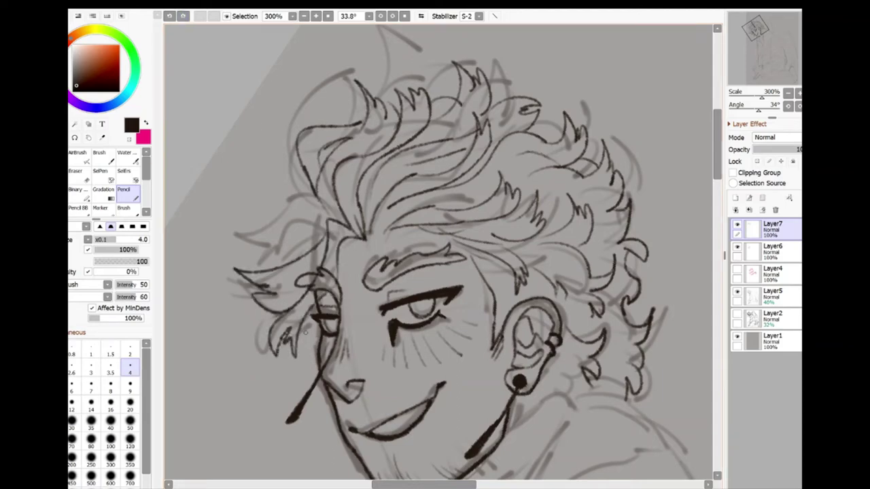
pyautogui.moveTo(311, 322); pyautogui.dragTo(303, 369)
# Ink the upper locks sweeping outward from the far side of the hairline into pointed ends.
pyautogui.moveTo(338, 212); pyautogui.dragTo(235, 223)
pyautogui.moveTo(279, 242); pyautogui.dragTo(246, 271)
pyautogui.moveTo(344, 216); pyautogui.dragTo(307, 223)
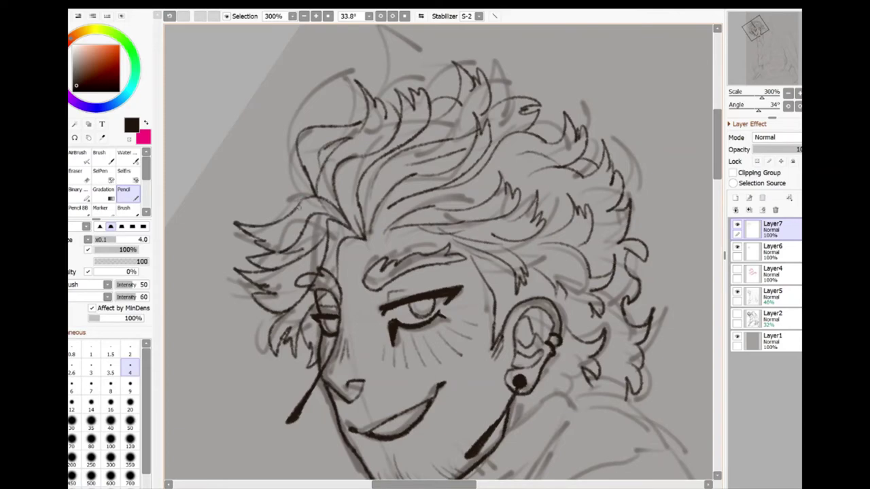
# Hide the Layer5 sketch, reset the canvas rotation to 0°, and ink a small pointed tuft on the far side of the hair.
pyautogui.click(738, 291)
pyautogui.press('Delete')
pyautogui.scroll(-1, 438, 252)
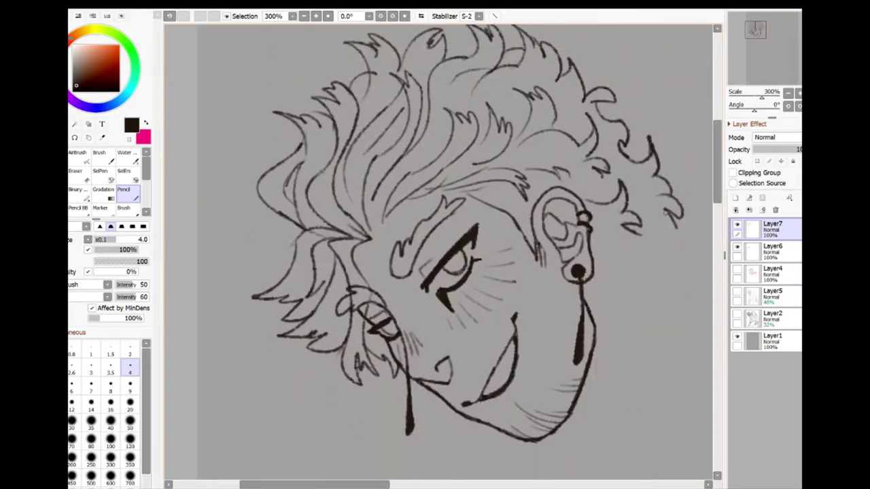
pyautogui.moveTo(297, 221); pyautogui.dragTo(243, 238)
pyautogui.moveTo(243, 237); pyautogui.dragTo(279, 221)
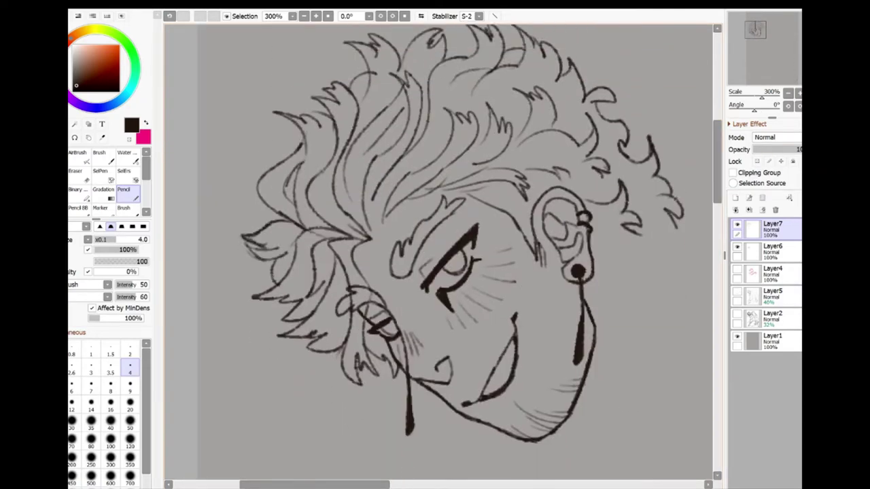
# Erase the far eyebrow and face lines on Layer6 that overlap the front locks.
pyautogui.scroll(-2, 439, 252)
pyautogui.click(768, 251)
pyautogui.press('e')
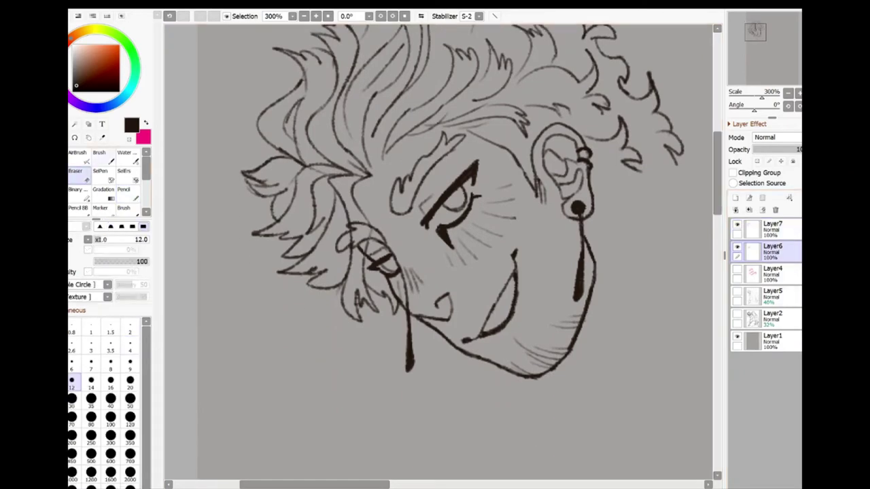
pyautogui.press('n')
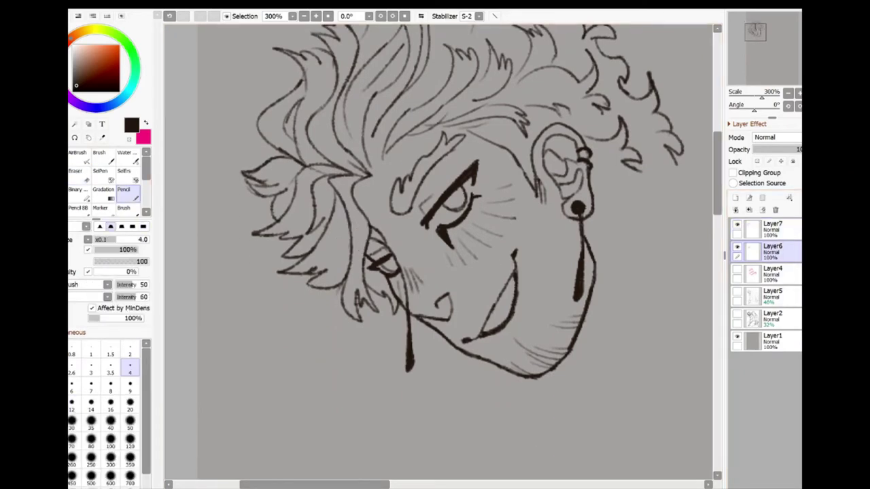
# Add a layer above Layer6, draw a tongue hanging from the smiling mouth and clean up its edges with the eraser.
pyautogui.press('-')
pyautogui.press('-')
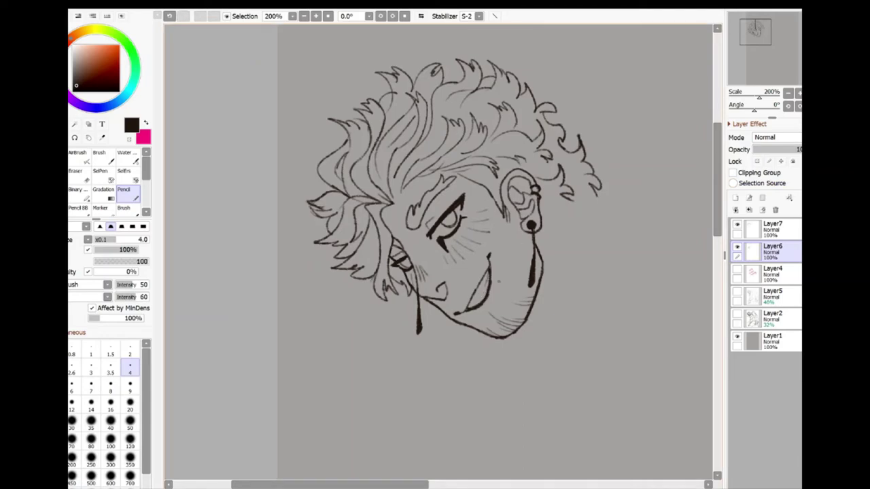
pyautogui.press('End')
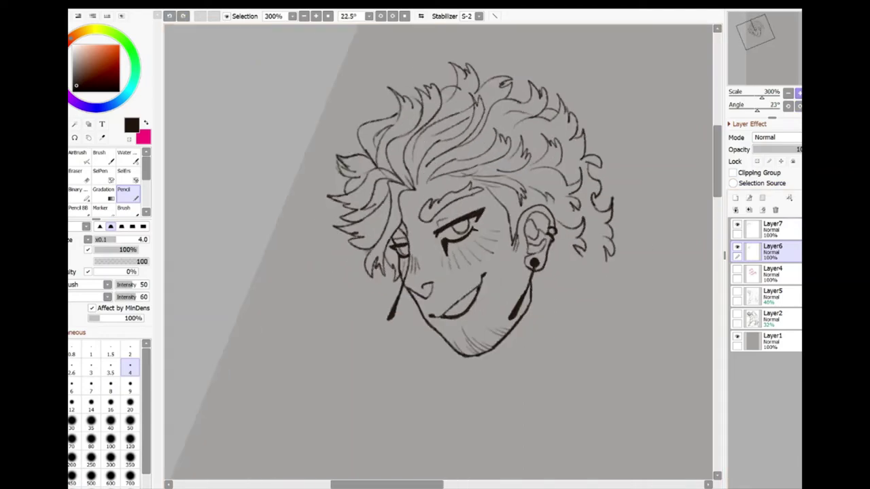
pyautogui.press('End')
pyautogui.press('+')
pyautogui.click(735, 198)
pyautogui.moveTo(472, 347)
pyautogui.mouseDown()
pyautogui.moveTo(513, 302)
pyautogui.moveTo(469, 384)
pyautogui.mouseUp()
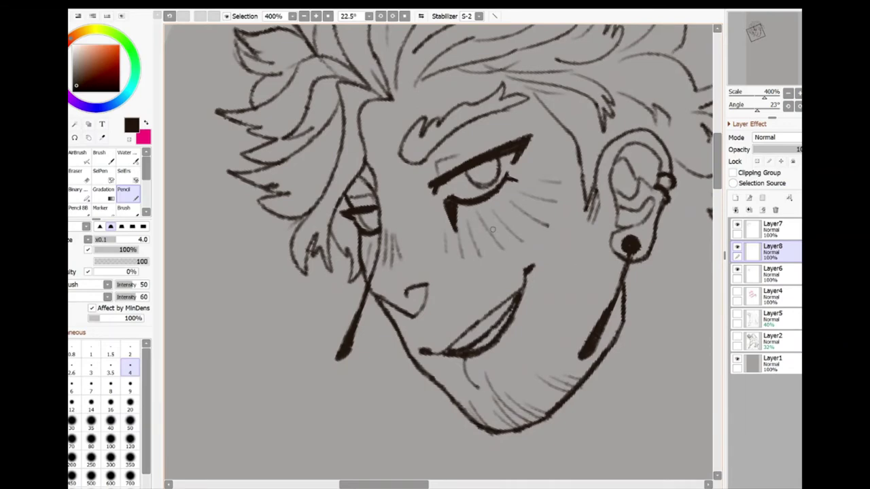
pyautogui.moveTo(465, 354)
pyautogui.mouseDown()
pyautogui.moveTo(506, 342)
pyautogui.moveTo(503, 377)
pyautogui.moveTo(513, 316)
pyautogui.mouseUp()
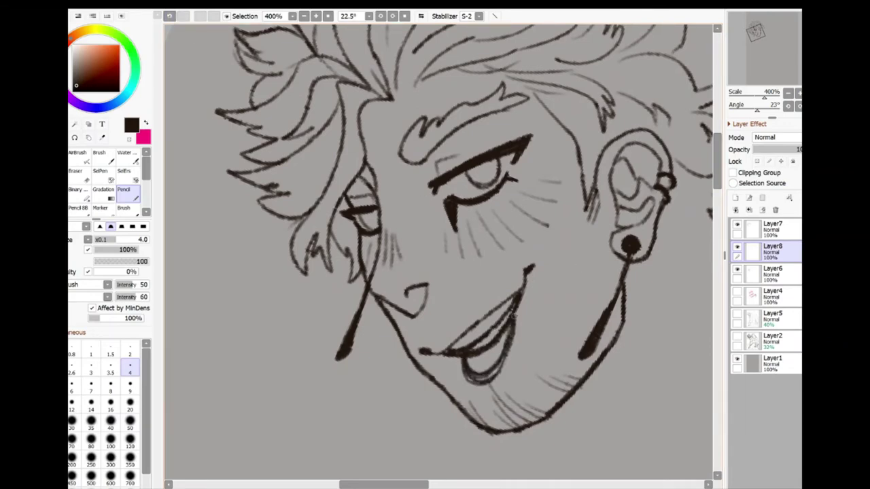
pyautogui.press('e')
pyautogui.moveTo(476, 371)
pyautogui.mouseDown()
pyautogui.moveTo(502, 325)
pyautogui.moveTo(476, 343)
pyautogui.moveTo(498, 326)
pyautogui.moveTo(493, 343)
pyautogui.moveTo(506, 326)
pyautogui.moveTo(500, 337)
pyautogui.mouseUp()
pyautogui.press('n')
# Erase the mouth line crossing the tongue on Layer6 and thicken the tongue's outer contour.
pyautogui.click(768, 272)
pyautogui.press('e')
pyautogui.press('Delete')
pyautogui.press('-')
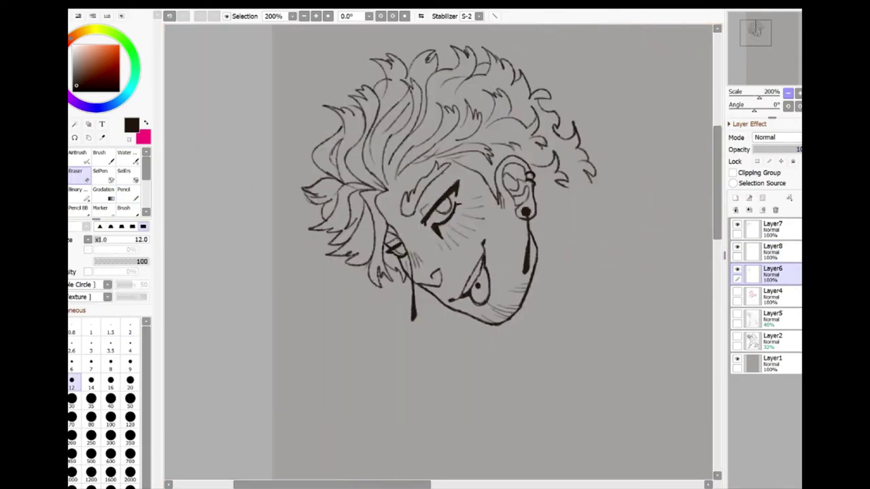
pyautogui.press('+')
pyautogui.press('n')
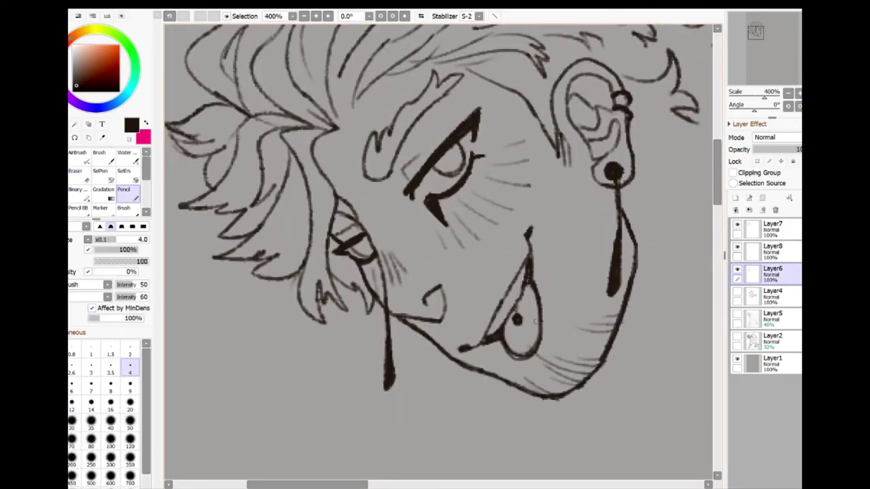
pyautogui.moveTo(535, 306); pyautogui.dragTo(517, 358)
pyautogui.press('e')
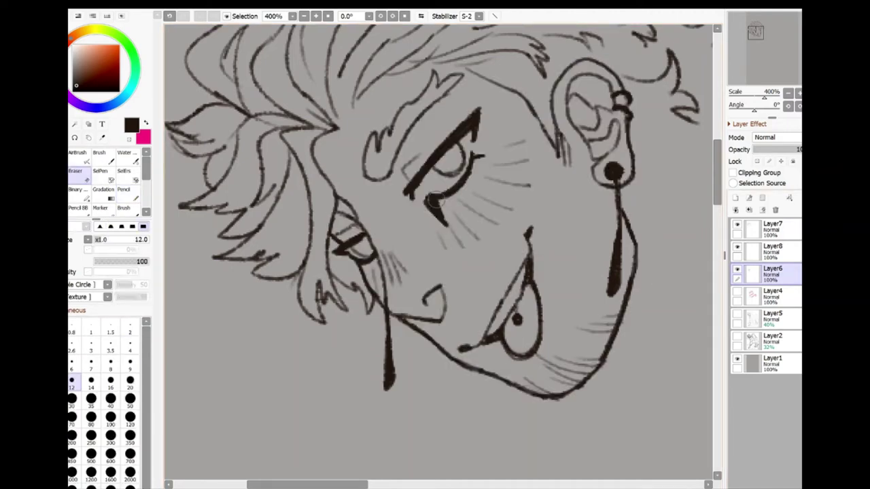
pyautogui.press('n')
# Show the Layer5 sketch, merge the face, tongue and hair layers into Layer6, and add an empty layer beneath it.
pyautogui.press('-')
pyautogui.press('-')
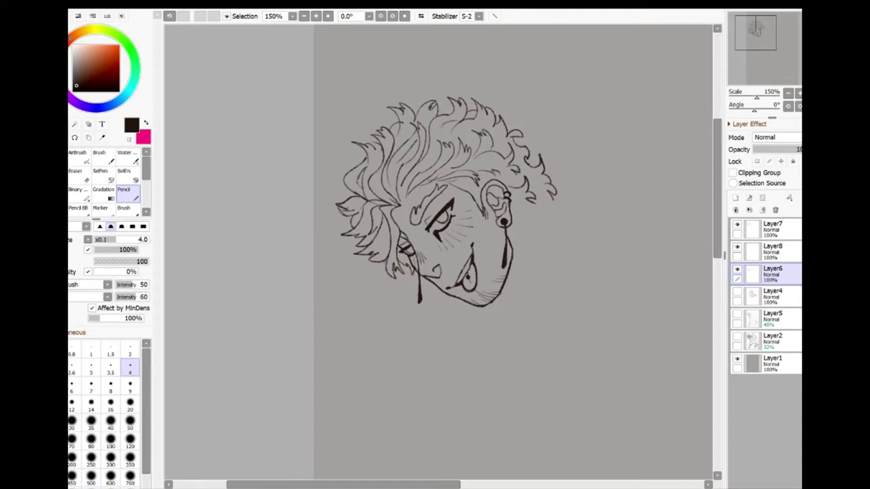
pyautogui.click(737, 313)
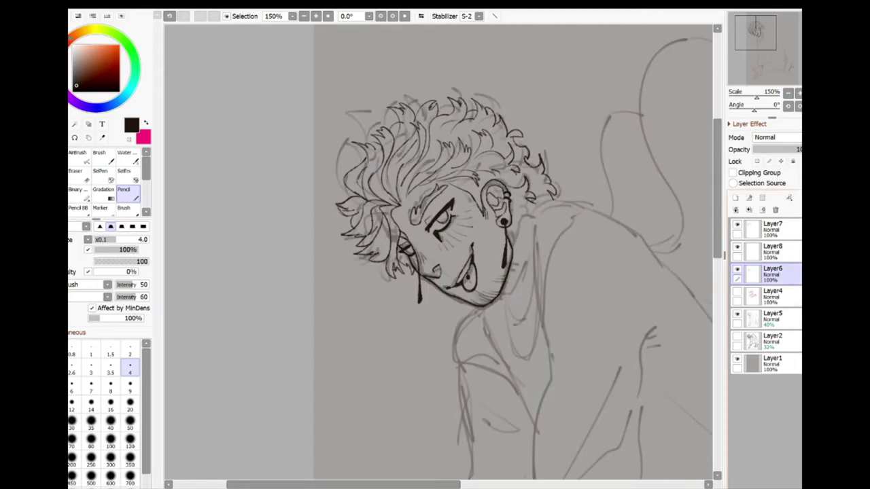
pyautogui.click(775, 209)
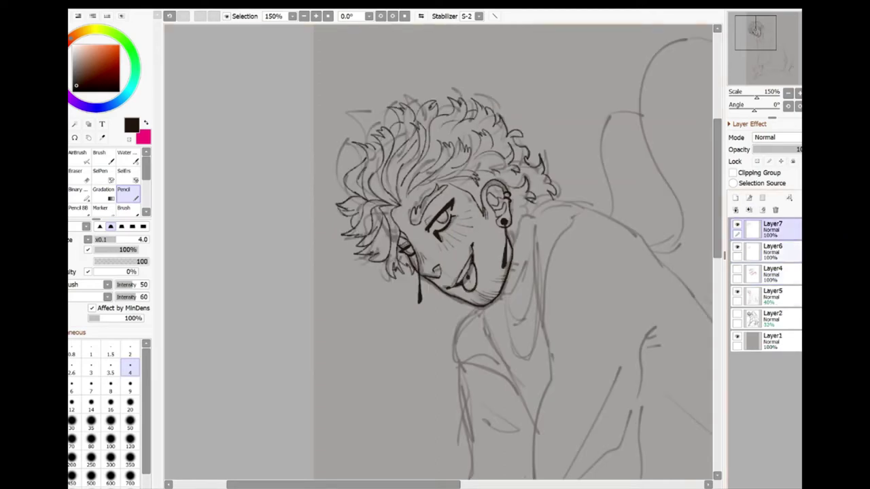
pyautogui.click(749, 209)
pyautogui.hotkey('ctrl', 'shift', 'n')
pyautogui.hotkey('ctrl', '+')
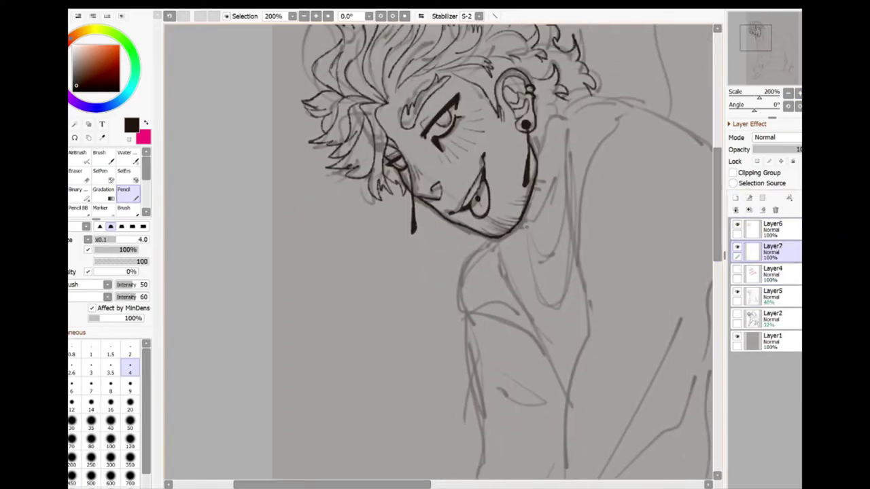
# Ink the neck below the jaw, the pointed collar behind it, and the collar's inner edges and neck creases.
pyautogui.moveTo(547, 179)
pyautogui.mouseDown()
pyautogui.moveTo(527, 233)
pyautogui.moveTo(516, 234)
pyautogui.mouseUp()
pyautogui.moveTo(717, 206); pyautogui.dragTo(717, 187)
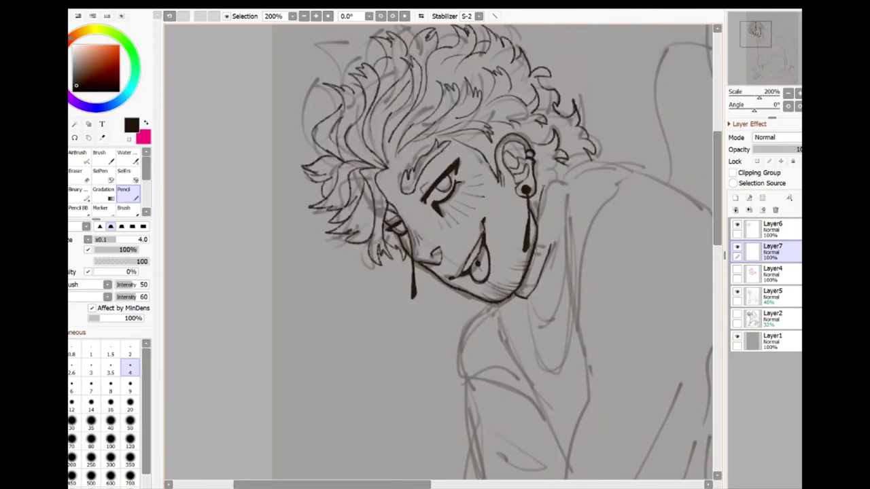
pyautogui.moveTo(563, 178)
pyautogui.mouseDown()
pyautogui.moveTo(637, 174)
pyautogui.moveTo(579, 330)
pyautogui.mouseUp()
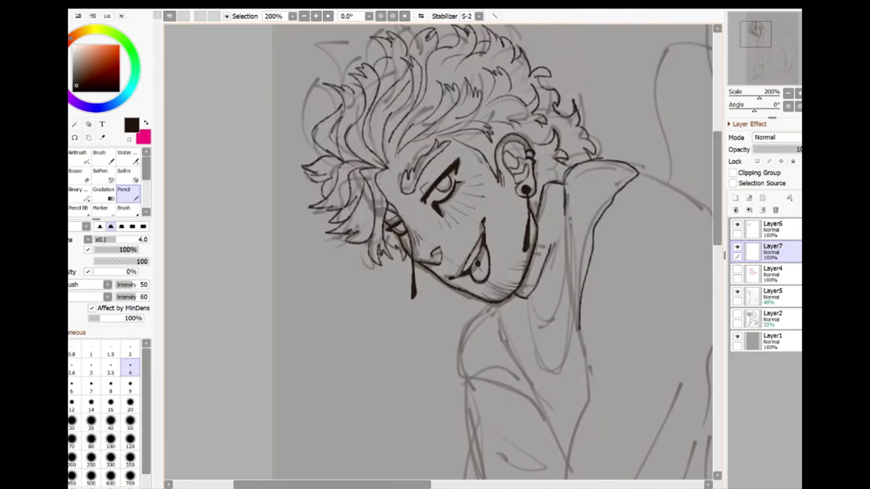
pyautogui.moveTo(561, 206)
pyautogui.mouseDown()
pyautogui.moveTo(533, 307)
pyautogui.moveTo(562, 224)
pyautogui.mouseUp()
pyautogui.hotkey('ctrl', 'z')
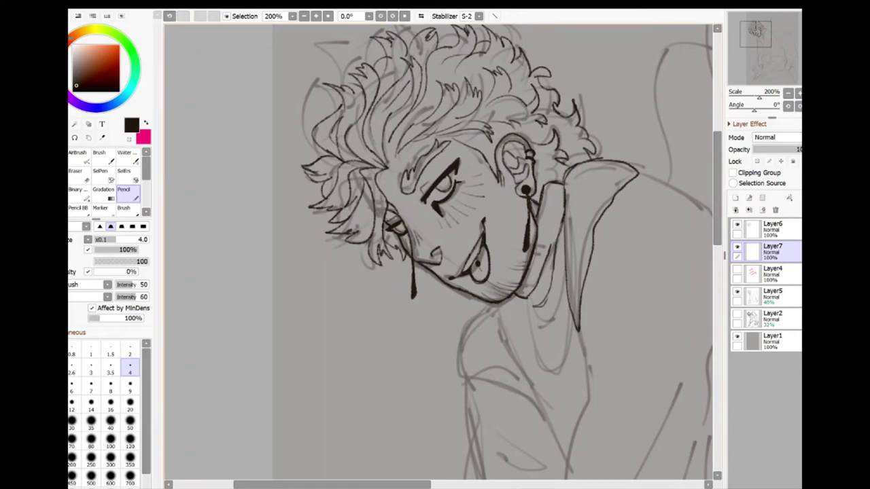
pyautogui.hotkey('ctrl', 'z')
pyautogui.moveTo(530, 197); pyautogui.dragTo(541, 206)
pyautogui.moveTo(555, 164); pyautogui.dragTo(538, 184)
# Ink the shoulder below the chin, the short sleeve with its hem, and the upper arm's muscle line.
pyautogui.moveTo(717, 190); pyautogui.dragTo(717, 234)
pyautogui.moveTo(489, 140)
pyautogui.mouseDown()
pyautogui.moveTo(479, 151)
pyautogui.moveTo(466, 234)
pyautogui.moveTo(530, 278)
pyautogui.mouseUp()
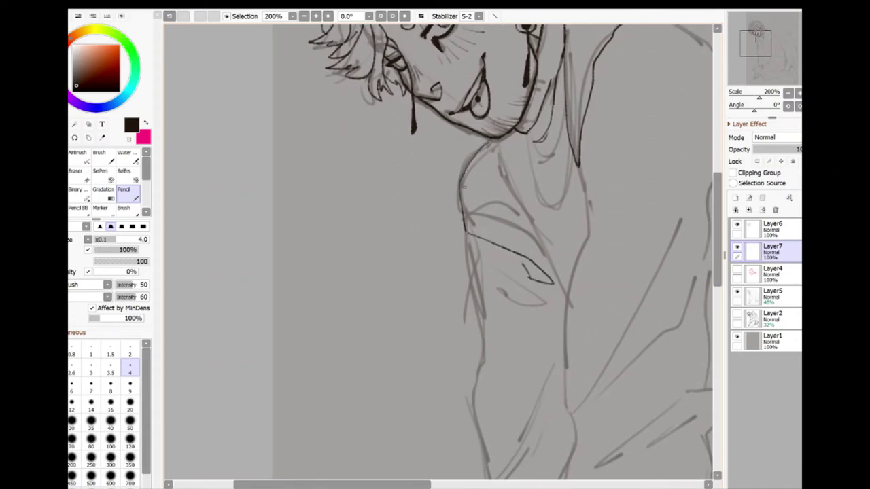
pyautogui.moveTo(490, 141)
pyautogui.mouseDown()
pyautogui.moveTo(457, 211)
pyautogui.moveTo(543, 245)
pyautogui.mouseUp()
pyautogui.moveTo(500, 139); pyautogui.dragTo(543, 244)
pyautogui.press('e')
pyautogui.moveTo(468, 210)
pyautogui.mouseDown()
pyautogui.moveTo(446, 176)
pyautogui.moveTo(464, 211)
pyautogui.mouseUp()
pyautogui.press('n')
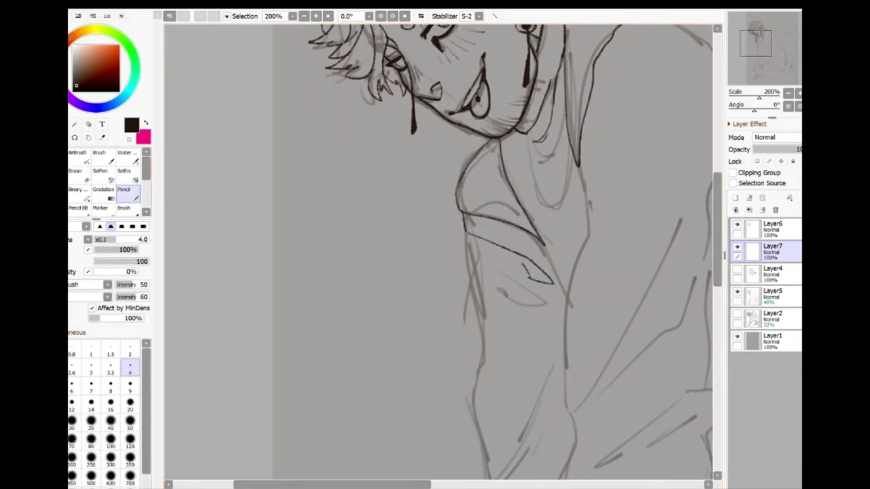
pyautogui.moveTo(489, 143); pyautogui.dragTo(457, 217)
pyautogui.moveTo(520, 217); pyautogui.dragTo(568, 299)
# Ink the arm's outer contour from the sleeve past the elbow, with the curved inner forearm line.
pyautogui.moveTo(717, 231); pyautogui.dragTo(717, 254)
pyautogui.moveTo(480, 132)
pyautogui.mouseDown()
pyautogui.moveTo(465, 208)
pyautogui.moveTo(479, 380)
pyautogui.mouseUp()
pyautogui.moveTo(542, 287); pyautogui.dragTo(484, 383)
pyautogui.moveTo(482, 387); pyautogui.dragTo(489, 441)
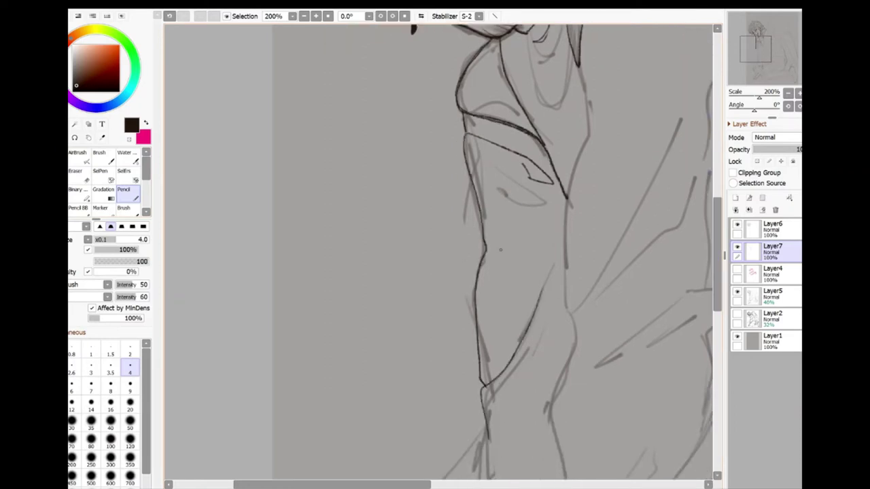
# Ink the chest edge below the collar, the two diagonal lines beside the arm, and the arm's inner contour.
pyautogui.moveTo(585, 68)
pyautogui.mouseDown()
pyautogui.moveTo(570, 312)
pyautogui.moveTo(673, 159)
pyautogui.mouseUp()
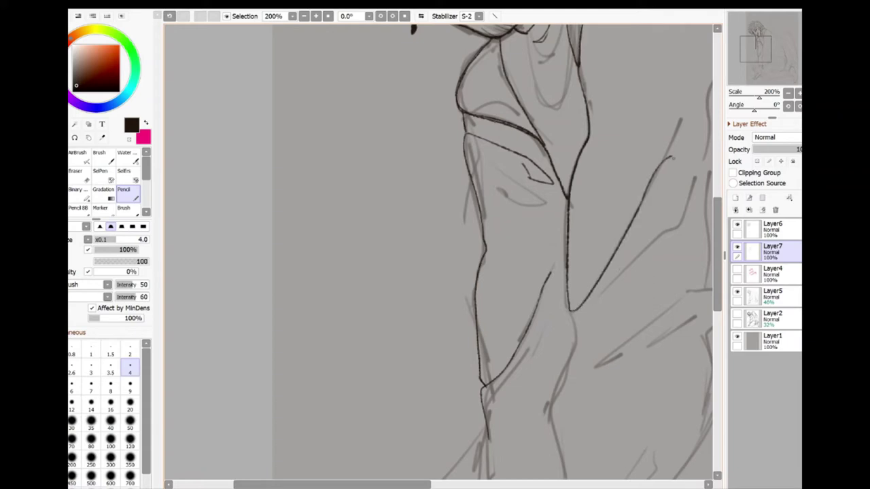
pyautogui.moveTo(596, 296); pyautogui.dragTo(688, 197)
pyautogui.moveTo(575, 329); pyautogui.dragTo(562, 473)
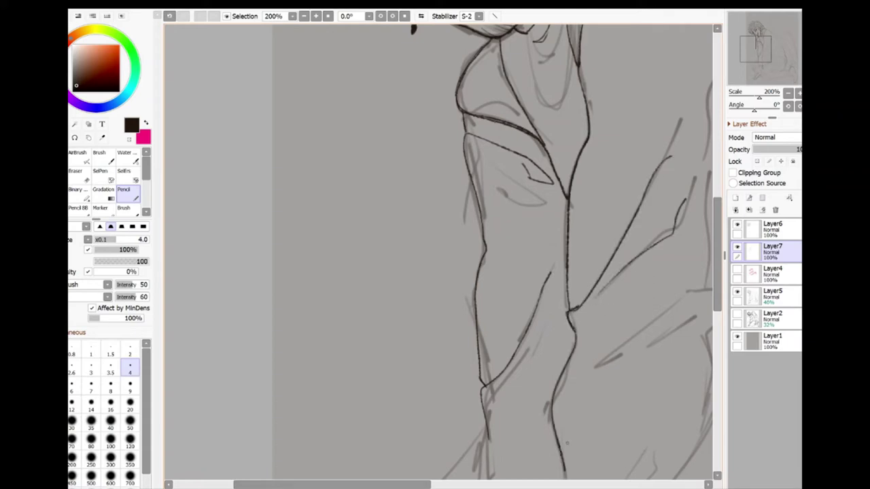
# Finish the forearm contours down to the wrist and draw a band across the wrist.
pyautogui.scroll(-3, 571, 408)
pyautogui.moveTo(562, 245); pyautogui.dragTo(579, 357)
pyautogui.moveTo(488, 207)
pyautogui.mouseDown()
pyautogui.moveTo(499, 333)
pyautogui.moveTo(570, 306)
pyautogui.mouseUp()
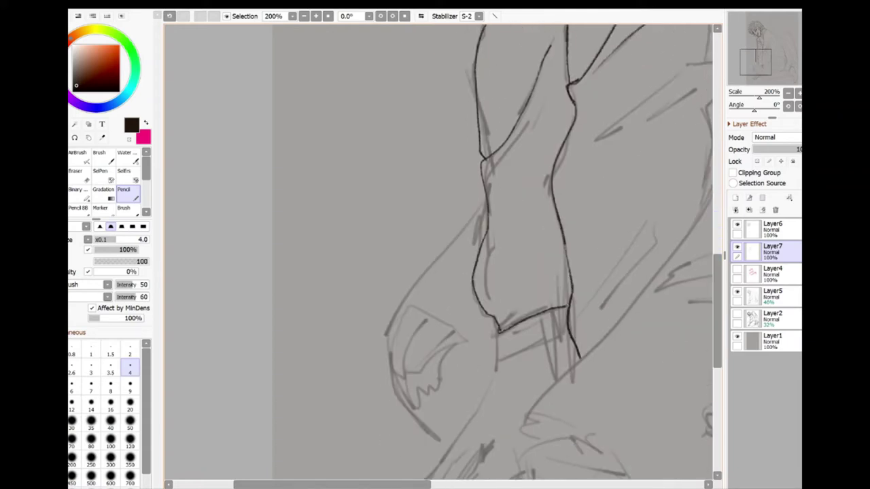
pyautogui.moveTo(501, 321); pyautogui.dragTo(564, 300)
pyautogui.hotkey('ctrl', 'z')
pyautogui.moveTo(500, 333); pyautogui.dragTo(556, 336)
# Ink the bent knee beside the forearm with a ragged tear opening on it.
pyautogui.moveTo(486, 201)
pyautogui.mouseDown()
pyautogui.moveTo(390, 400)
pyautogui.moveTo(435, 443)
pyautogui.mouseUp()
pyautogui.hotkey('ctrl', 'z')
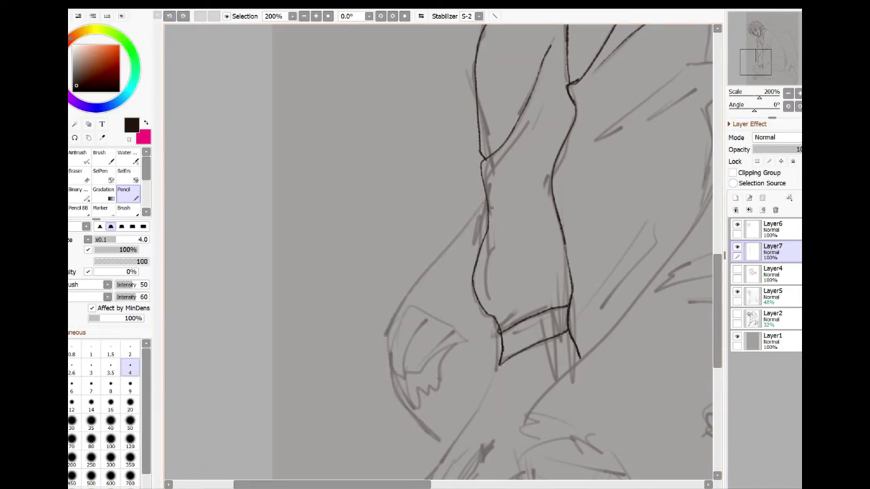
pyautogui.moveTo(486, 202)
pyautogui.mouseDown()
pyautogui.moveTo(397, 397)
pyautogui.moveTo(454, 442)
pyautogui.mouseUp()
pyautogui.moveTo(390, 336)
pyautogui.mouseDown()
pyautogui.moveTo(440, 355)
pyautogui.moveTo(396, 375)
pyautogui.moveTo(402, 403)
pyautogui.mouseUp()
pyautogui.hotkey('ctrl', 'z')
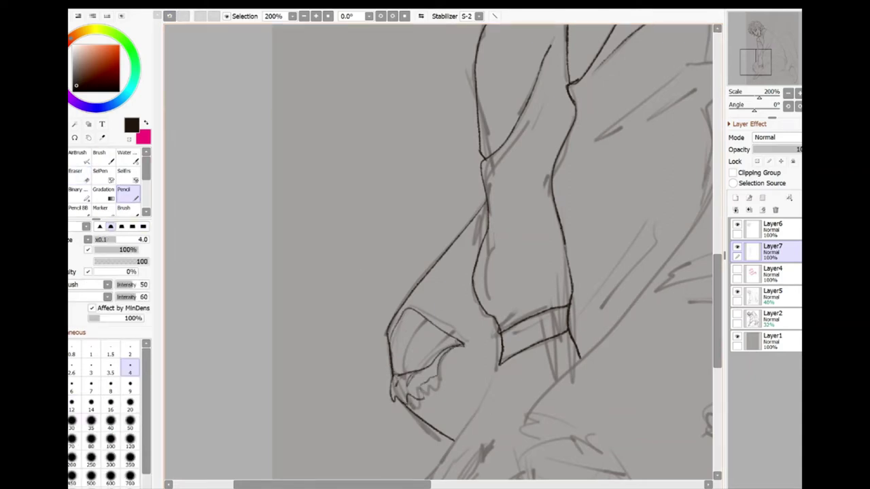
# Ink the hand's outer edge and the long fingers with pointed claws reaching down below the knee.
pyautogui.scroll(-5, 499, 370)
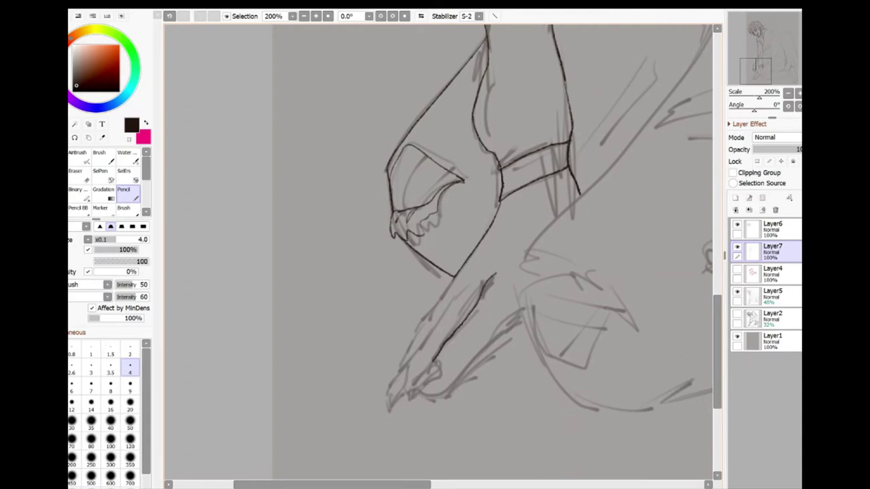
pyautogui.moveTo(492, 282); pyautogui.dragTo(435, 360)
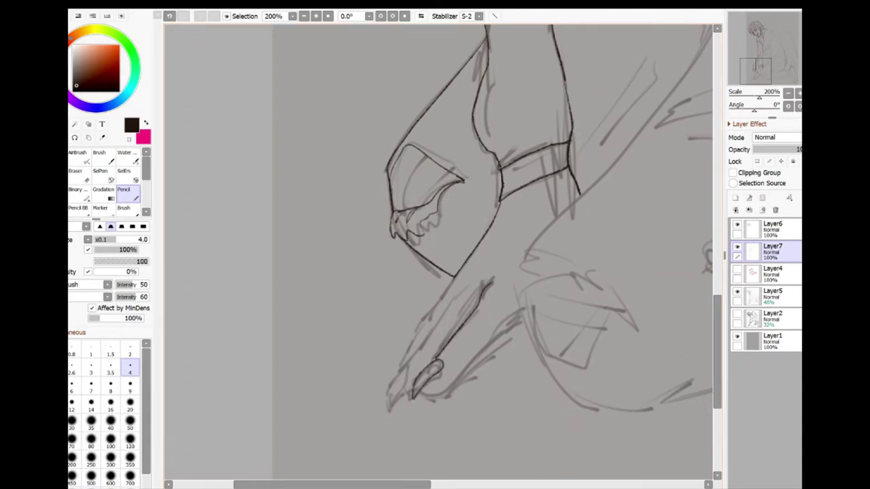
pyautogui.moveTo(423, 396); pyautogui.dragTo(526, 315)
pyautogui.moveTo(420, 395); pyautogui.dragTo(526, 318)
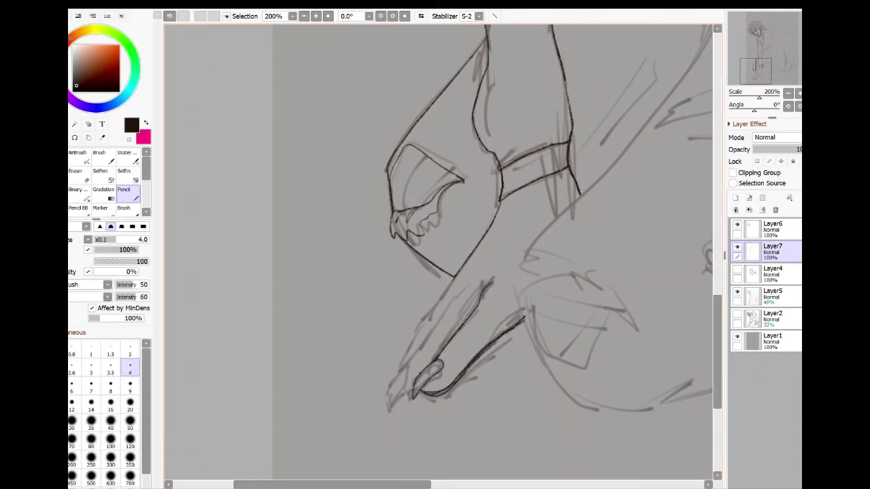
pyautogui.moveTo(474, 283)
pyautogui.mouseDown()
pyautogui.moveTo(417, 351)
pyautogui.moveTo(389, 409)
pyautogui.mouseUp()
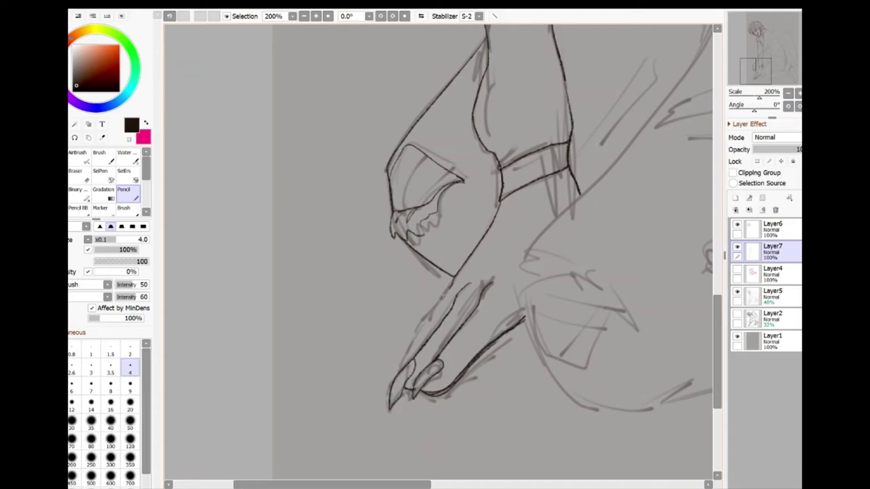
pyautogui.moveTo(450, 289); pyautogui.dragTo(402, 367)
pyautogui.hotkey('ctrl', 'z')
pyautogui.moveTo(458, 273); pyautogui.dragTo(402, 367)
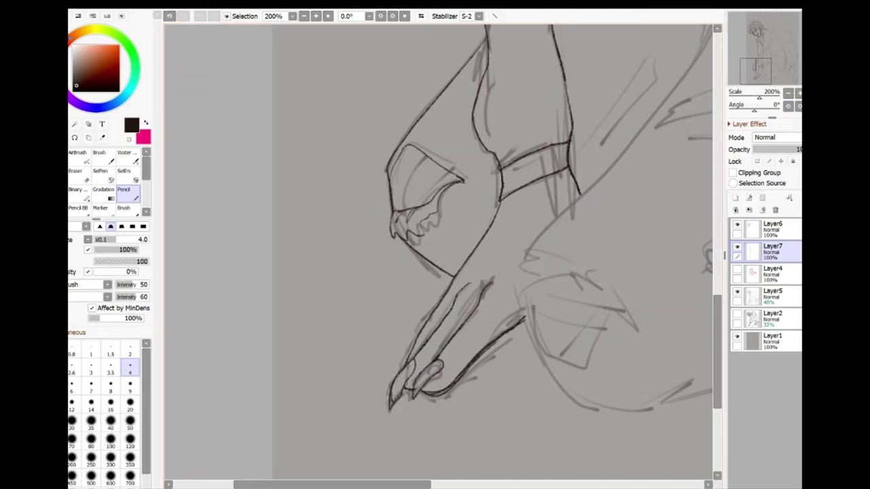
# Ink the narrow pointed sleeve fold beside the wristband, just above the thigh line.
pyautogui.press('e')
pyautogui.press('n')
pyautogui.hscroll(5, 437, 256)
pyautogui.scroll(5, 438, 256)
pyautogui.moveTo(476, 241); pyautogui.dragTo(427, 326)
pyautogui.moveTo(480, 234); pyautogui.dragTo(435, 321)
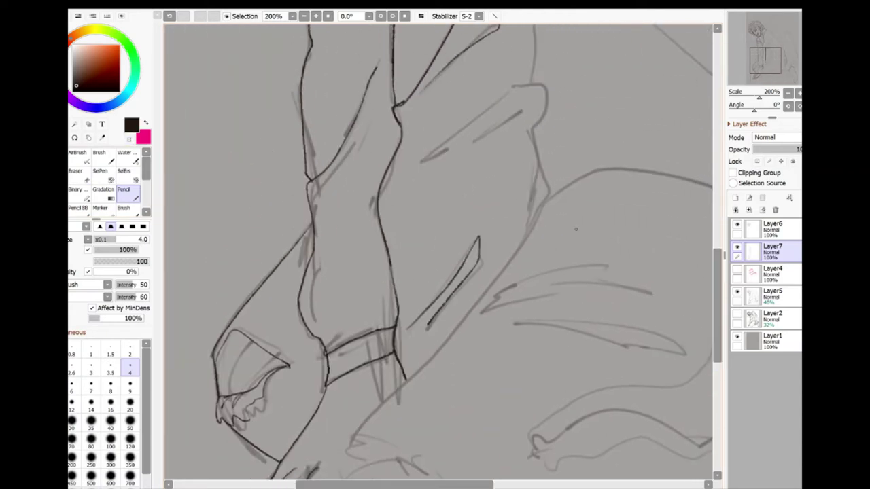
# Ink the near sleeve's elbow fold and outer edge up to the armpit, plus the back contour and the diagonal torso crease.
pyautogui.scroll(4, 449, 272)
pyautogui.moveTo(419, 291); pyautogui.dragTo(549, 219)
pyautogui.scroll(4, 558, 154)
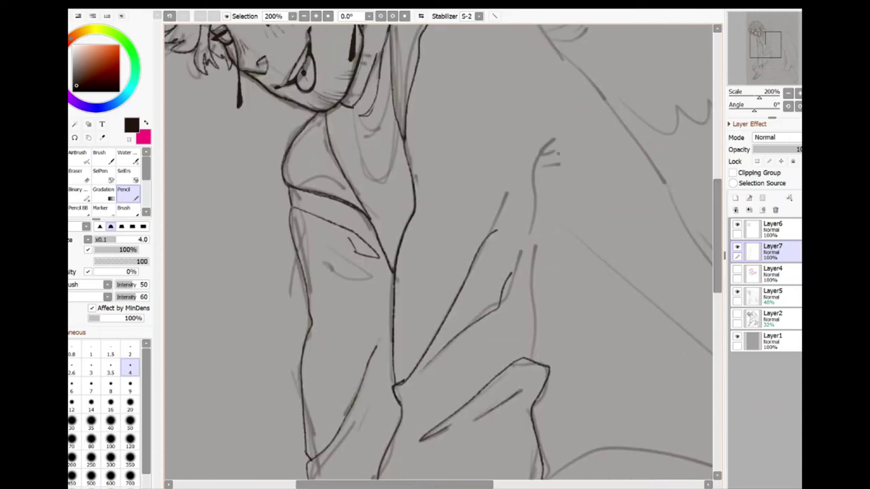
pyautogui.scroll(5, 548, 463)
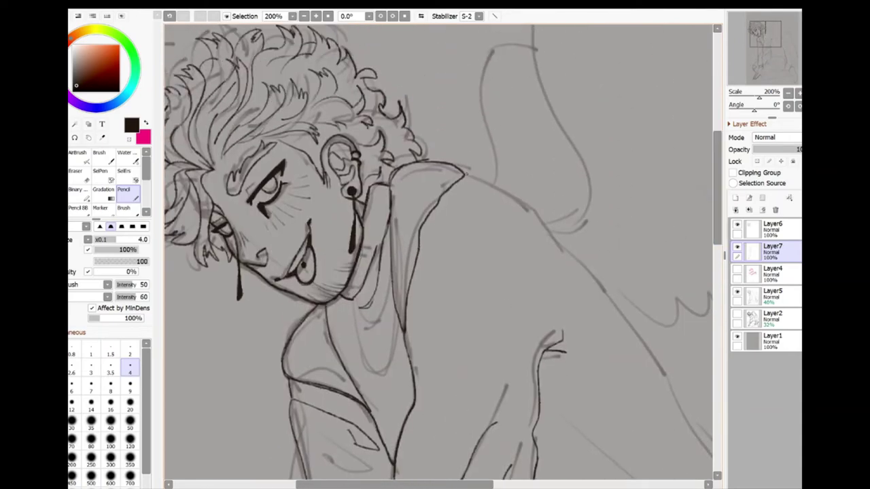
pyautogui.scroll(-6, 438, 252)
pyautogui.hscroll(3, 438, 251)
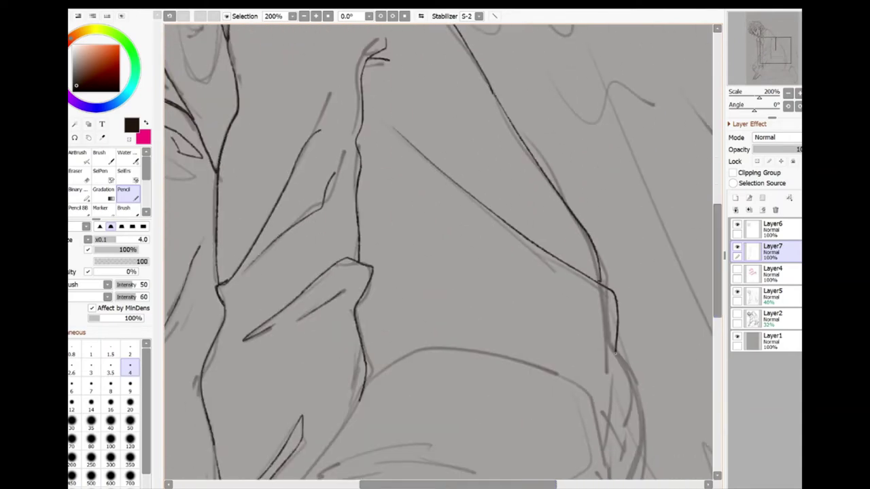
# Ink the thigh's upper contour, the curve of the hip and buttock, and the inner line sweeping down to the ragged fold.
pyautogui.scroll(-5, 438, 252)
pyautogui.moveTo(363, 195)
pyautogui.mouseDown()
pyautogui.moveTo(178, 416)
pyautogui.moveTo(575, 183)
pyautogui.moveTo(531, 420)
pyautogui.mouseUp()
pyautogui.moveTo(589, 198)
pyautogui.mouseDown()
pyautogui.moveTo(560, 285)
pyautogui.moveTo(355, 412)
pyautogui.mouseUp()
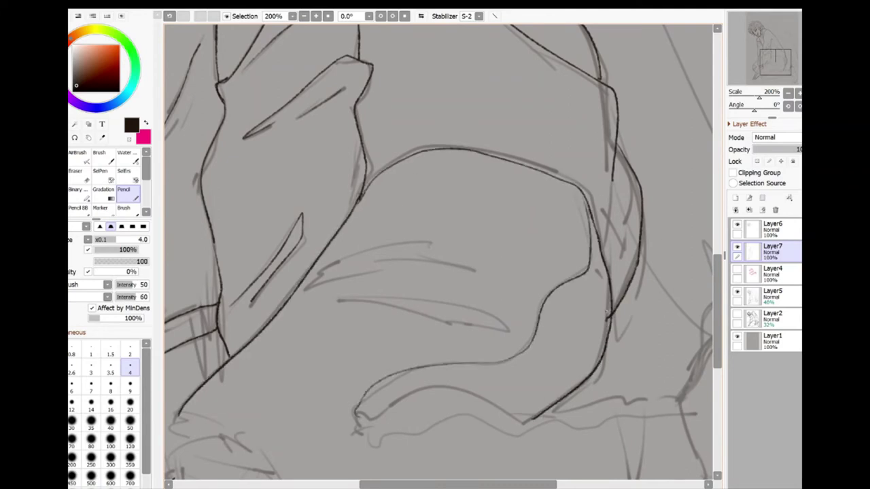
# Ink the two slender, jagged-ended fabric folds across the thigh.
pyautogui.moveTo(305, 290); pyautogui.dragTo(428, 268)
pyautogui.moveTo(407, 259); pyautogui.dragTo(466, 277)
pyautogui.moveTo(319, 269); pyautogui.dragTo(440, 253)
pyautogui.moveTo(339, 297); pyautogui.dragTo(508, 332)
pyautogui.moveTo(467, 331); pyautogui.dragTo(338, 297)
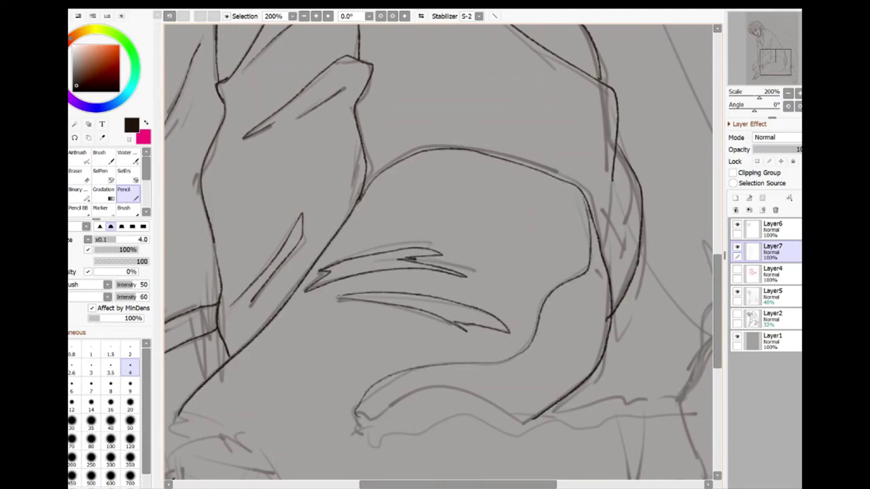
# Ink the folded leg's wavy upper edges and ragged fold tip, the two seam lines near the ankle, and the shin's underside.
pyautogui.moveTo(435, 340)
pyautogui.mouseDown()
pyautogui.moveTo(439, 177)
pyautogui.moveTo(497, 170)
pyautogui.mouseUp()
pyautogui.moveTo(414, 243); pyautogui.dragTo(586, 247)
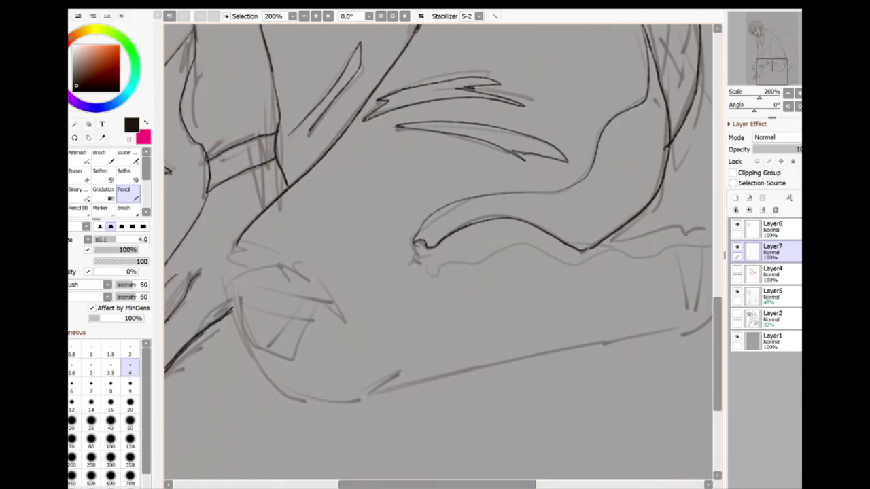
pyautogui.moveTo(687, 228); pyautogui.dragTo(577, 249)
pyautogui.press('e')
pyautogui.press('n')
pyautogui.moveTo(416, 242)
pyautogui.mouseDown()
pyautogui.moveTo(461, 262)
pyautogui.moveTo(652, 257)
pyautogui.mouseUp()
pyautogui.moveTo(651, 257); pyautogui.dragTo(515, 258)
pyautogui.moveTo(548, 233)
pyautogui.mouseDown()
pyautogui.moveTo(626, 311)
pyautogui.moveTo(165, 401)
pyautogui.moveTo(550, 314)
pyautogui.mouseUp()
pyautogui.moveTo(560, 237); pyautogui.dragTo(559, 314)
pyautogui.hscroll(-3, 438, 240)
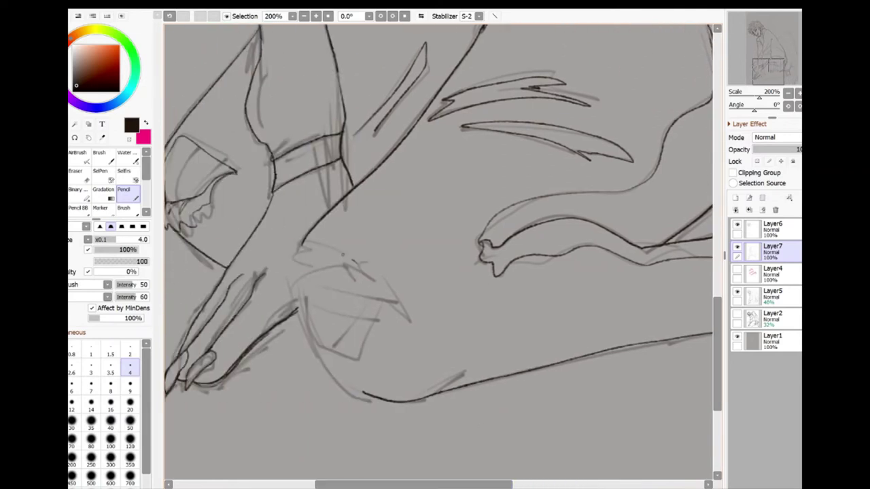
# Ink the ragged tear opening on the near knee and the knee's rounded front contour.
pyautogui.moveTo(297, 243); pyautogui.dragTo(352, 261)
pyautogui.moveTo(314, 258); pyautogui.dragTo(292, 287)
pyautogui.moveTo(325, 347)
pyautogui.mouseDown()
pyautogui.moveTo(412, 319)
pyautogui.moveTo(326, 344)
pyautogui.mouseUp()
pyautogui.hotkey('ctrl', 'z')
pyautogui.moveTo(371, 270); pyautogui.dragTo(399, 299)
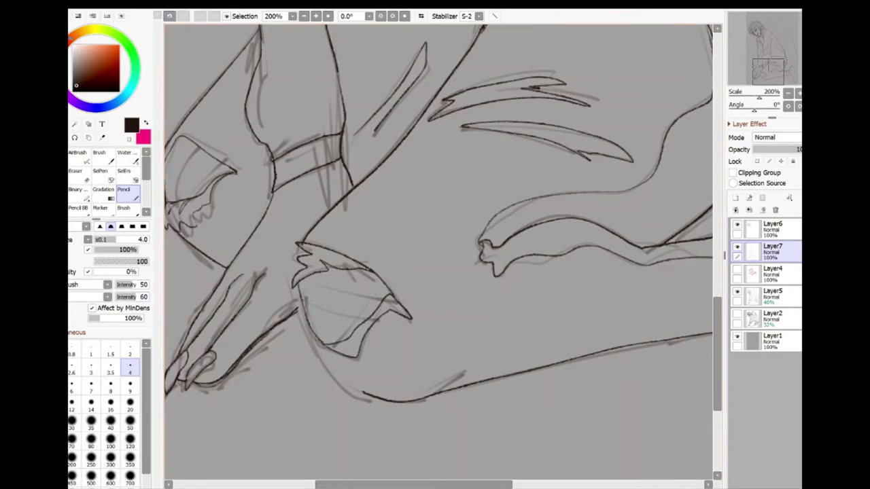
pyautogui.moveTo(316, 343); pyautogui.dragTo(372, 401)
# Review the whole line art without the sketch, show the sketch layer again and add a new layer below Layer7.
pyautogui.press('-')
pyautogui.press('-')
pyautogui.press('-')
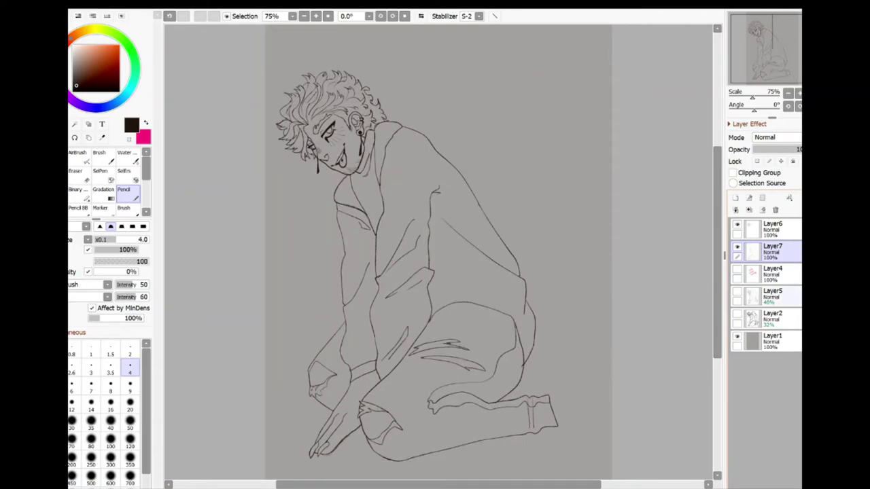
pyautogui.click(737, 292)
pyautogui.click(735, 197)
# Ink the foot's full outline from the ankle around the heel and toe, plus the small pointed spur above the heel.
pyautogui.press('+')
pyautogui.press('+')
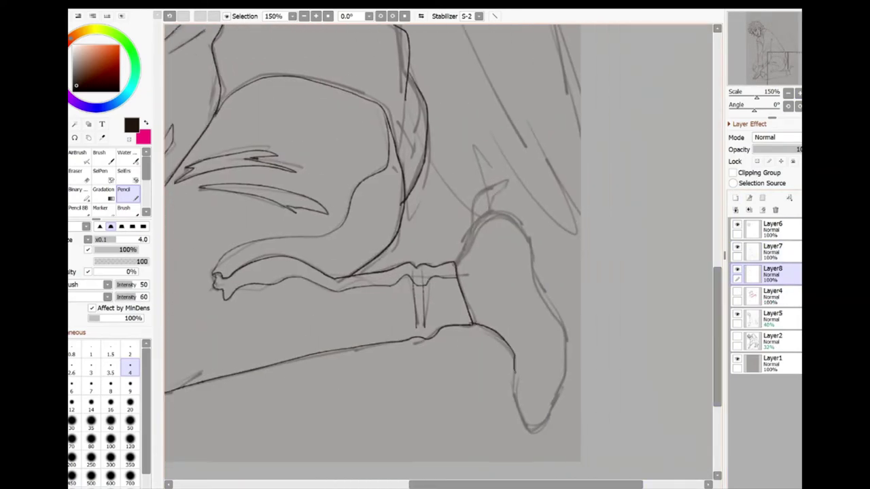
pyautogui.moveTo(514, 373)
pyautogui.mouseDown()
pyautogui.moveTo(567, 350)
pyautogui.moveTo(533, 270)
pyautogui.moveTo(493, 214)
pyautogui.mouseUp()
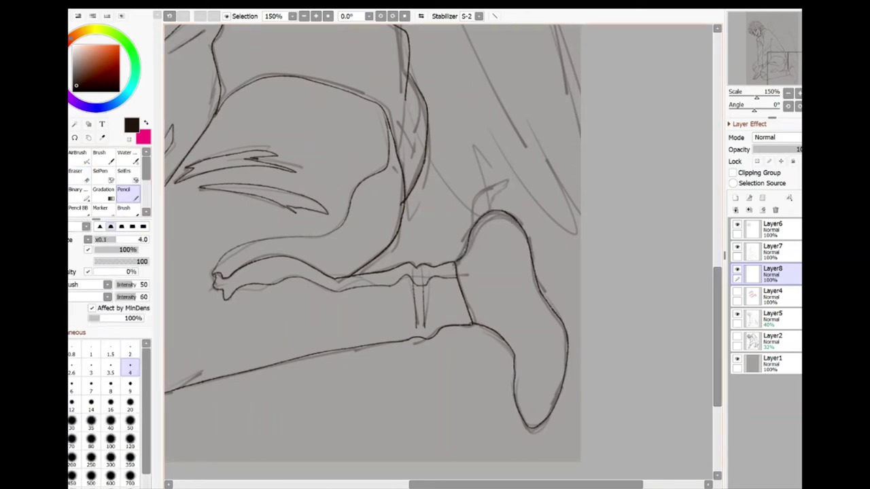
pyautogui.hotkey('ctrl', 'z')
pyautogui.moveTo(465, 226); pyautogui.dragTo(505, 185)
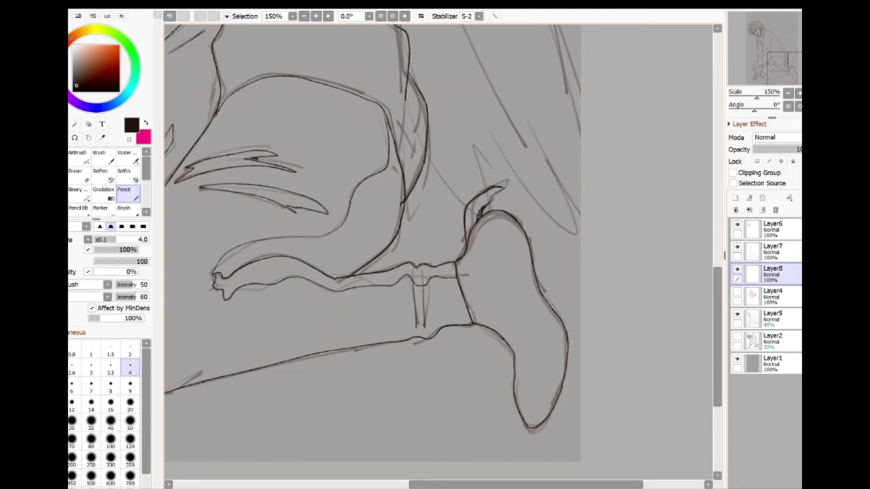
pyautogui.press('a')
pyautogui.press('a')
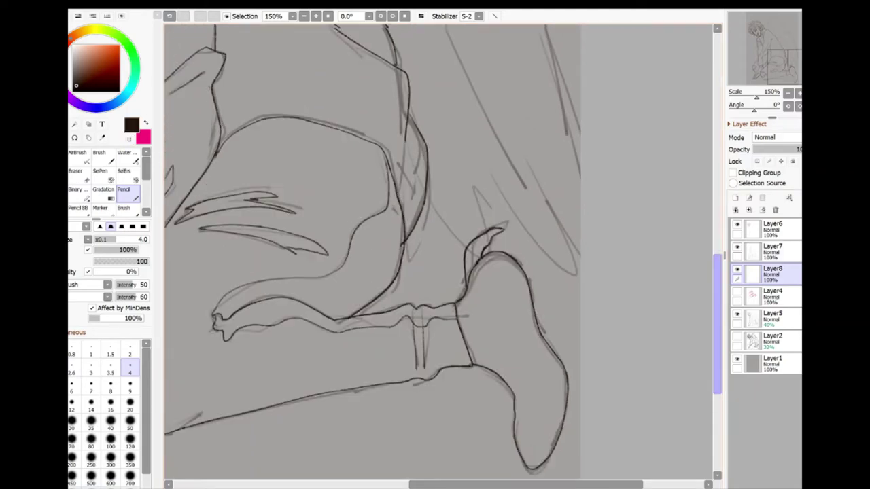
# Merge Layer7 down into Layer8 and add a new layer beneath the merged line art.
pyautogui.click(772, 249)
pyautogui.click(748, 209)
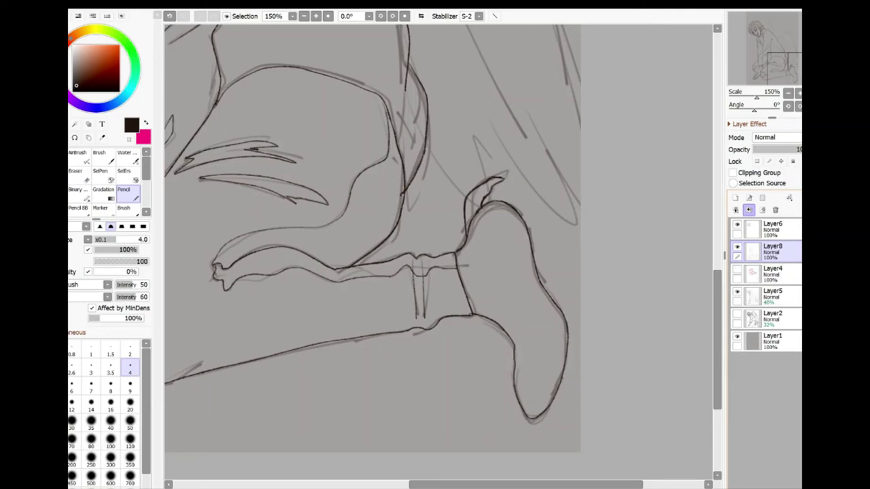
pyautogui.scroll(-2, 373, 238)
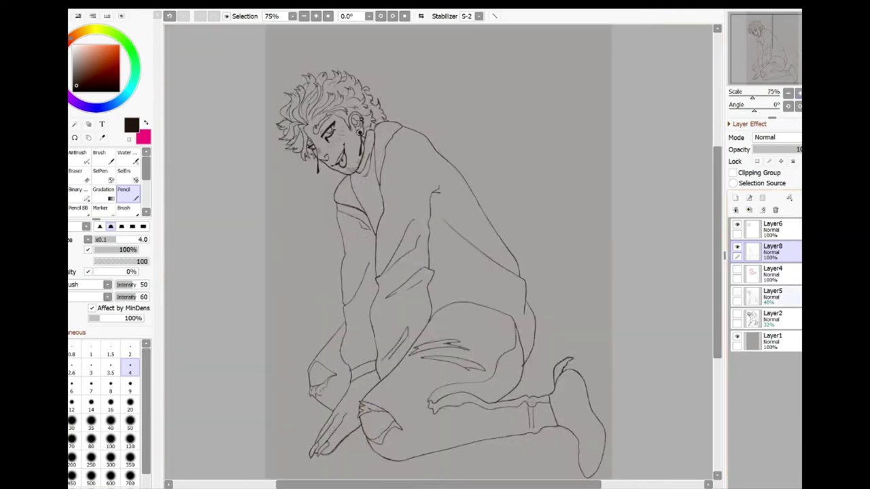
pyautogui.hotkey('ctrl', 'shift', 'n')
pyautogui.scroll(2, 435, 251)
pyautogui.moveTo(258, 476)
pyautogui.mouseDown()
pyautogui.moveTo(304, 278)
pyautogui.moveTo(382, 307)
pyautogui.moveTo(339, 357)
pyautogui.mouseUp()
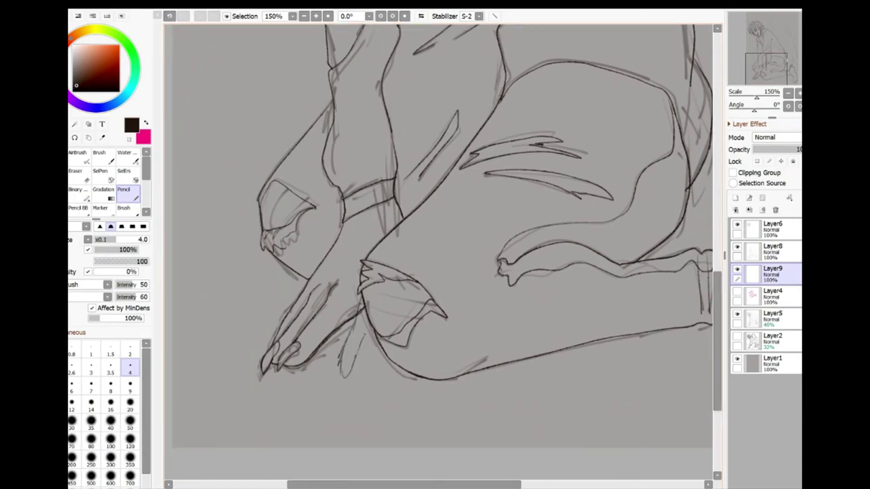
pyautogui.hotkey('ctrl', 'z')
pyautogui.hotkey('ctrl', 'z')
# Switch to the Brush tool with the magenta colour.
pyautogui.press('x')
pyautogui.press('b')
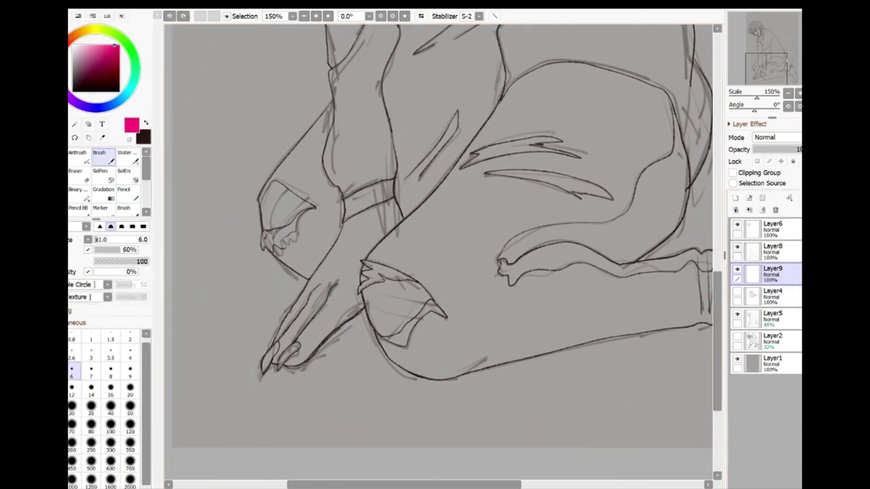
pyautogui.moveTo(360, 306)
pyautogui.mouseDown()
pyautogui.moveTo(344, 336)
pyautogui.moveTo(373, 403)
pyautogui.moveTo(378, 361)
pyautogui.mouseUp()
pyautogui.hotkey('ctrl', 'z')
pyautogui.hotkey('ctrl', 'z')
pyautogui.hotkey('ctrl', 't')
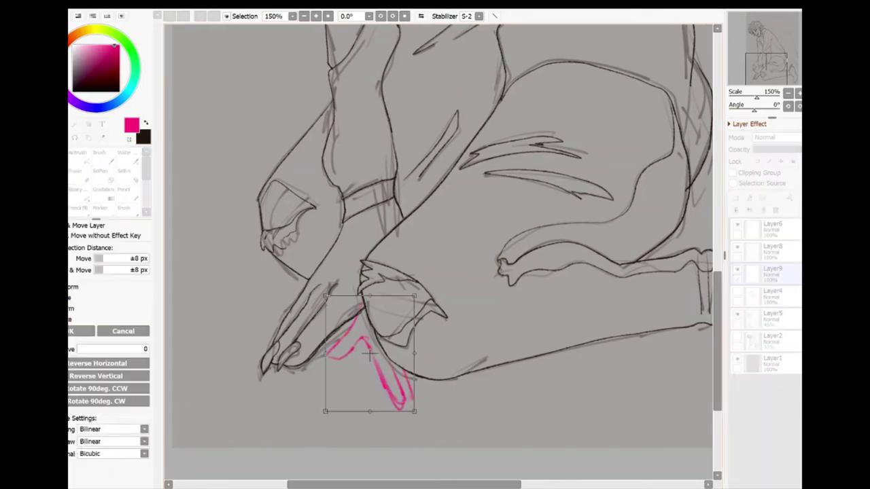
pyautogui.moveTo(322, 412); pyautogui.dragTo(313, 399)
pyautogui.moveTo(414, 410)
pyautogui.mouseDown()
pyautogui.moveTo(349, 414)
pyautogui.moveTo(377, 420)
pyautogui.mouseUp()
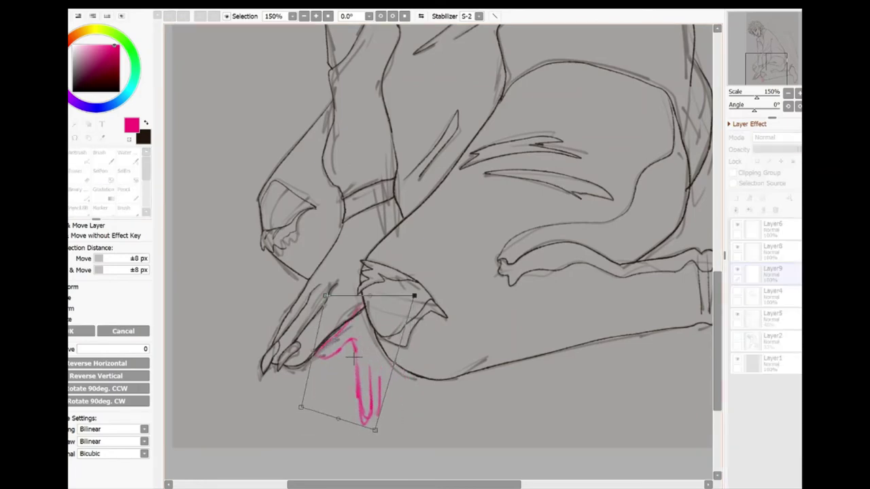
pyautogui.moveTo(414, 297)
pyautogui.mouseDown()
pyautogui.moveTo(408, 287)
pyautogui.moveTo(430, 283)
pyautogui.mouseUp()
pyautogui.press('Return')
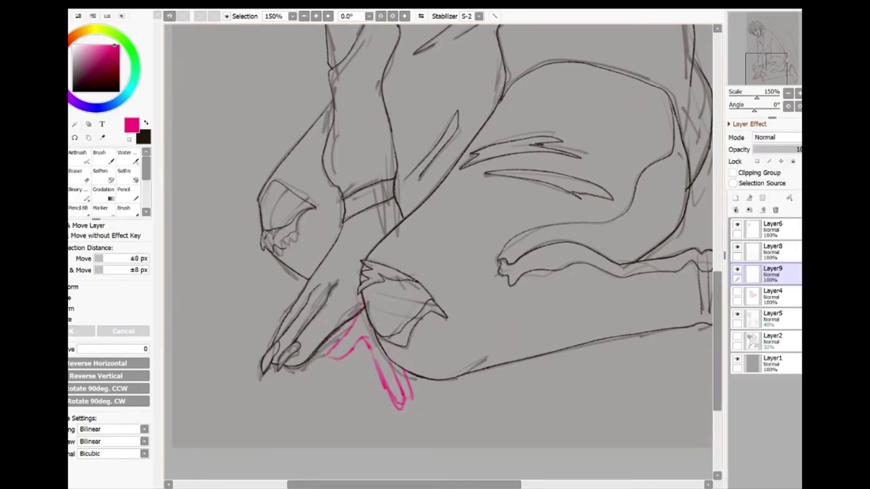
pyautogui.press('Delete')
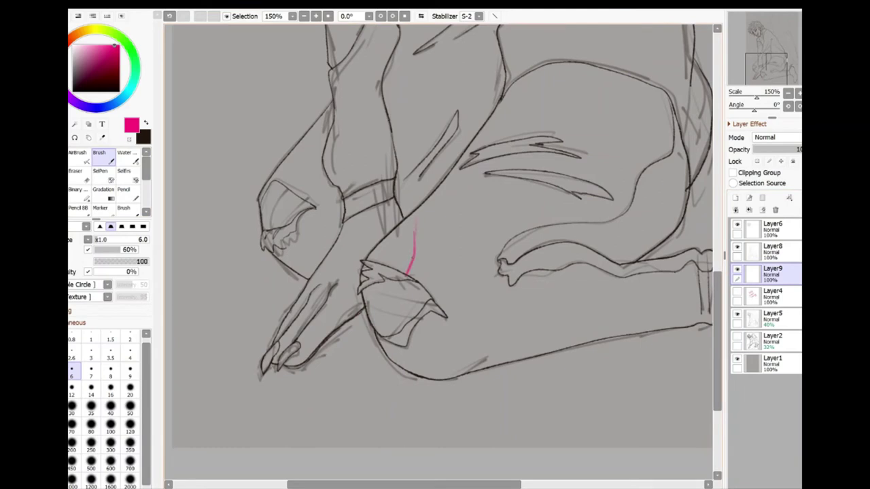
# Sketch four clawed fingers in magenta between the inked clawed hand and the near knee.
pyautogui.moveTo(369, 369)
pyautogui.mouseDown()
pyautogui.moveTo(354, 335)
pyautogui.moveTo(341, 349)
pyautogui.moveTo(352, 354)
pyautogui.moveTo(329, 378)
pyautogui.mouseUp()
pyautogui.press('Delete')
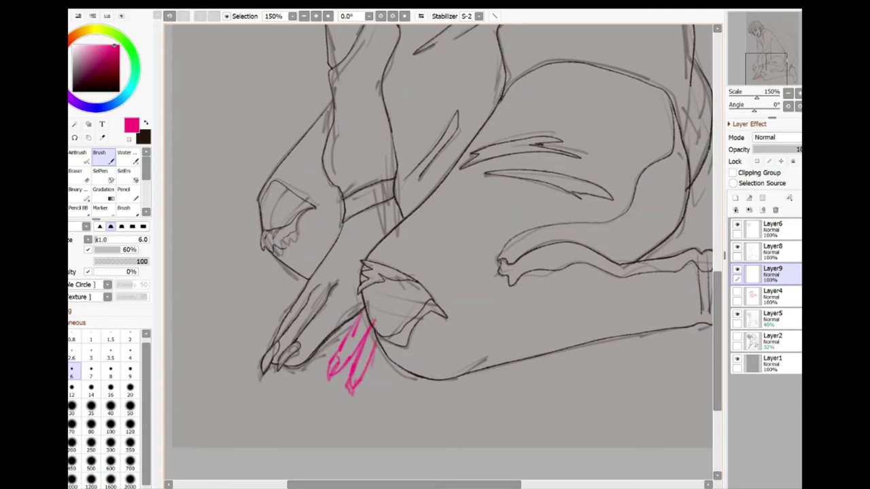
pyautogui.hotkey('ctrl', 'z')
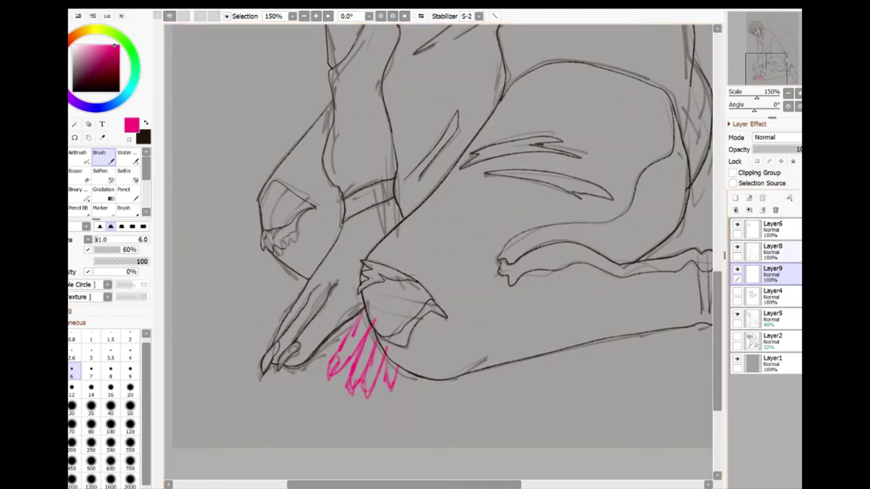
pyautogui.click(775, 210)
# Return to the Pencil with the dark colour, merge Layer6 down into Layer8 and add a new layer on top.
pyautogui.click(123, 189)
pyautogui.press('x')
pyautogui.hscroll(5, 438, 238)
pyautogui.click(772, 229)
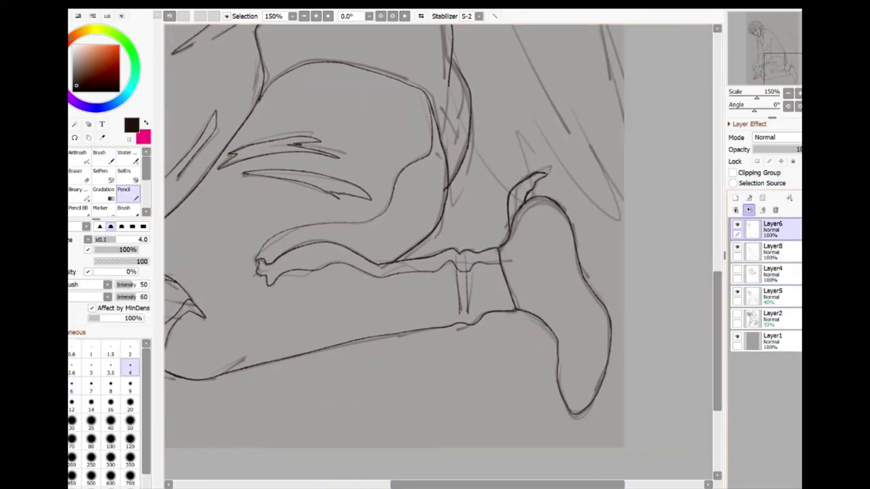
# Ink the near wing's rounded upper outline and the two scalloped rows of short feathers across it.
pyautogui.scroll(5, 394, 251)
pyautogui.moveTo(269, 280)
pyautogui.mouseDown()
pyautogui.moveTo(303, 259)
pyautogui.moveTo(502, 265)
pyautogui.moveTo(520, 317)
pyautogui.mouseUp()
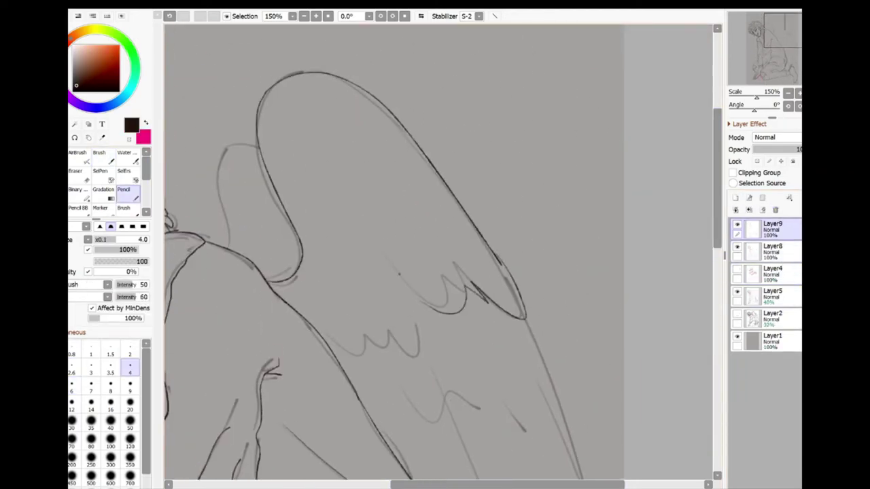
pyautogui.hotkey('ctrl', 'z')
pyautogui.moveTo(392, 271); pyautogui.dragTo(520, 317)
pyautogui.moveTo(329, 337); pyautogui.dragTo(421, 360)
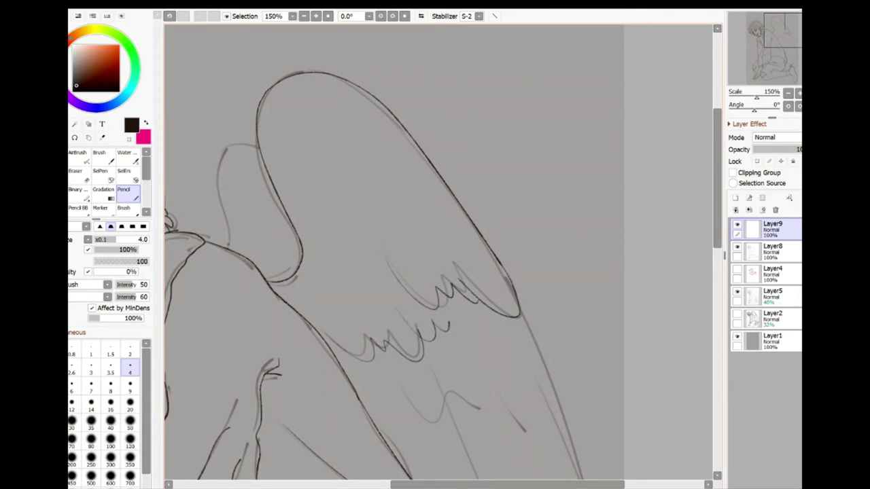
# Ink the far wing's rounded outline behind the near wing and erase its overlapping end.
pyautogui.moveTo(229, 248); pyautogui.dragTo(257, 146)
pyautogui.hotkey('ctrl', 'z')
pyautogui.moveTo(229, 249); pyautogui.dragTo(264, 152)
pyautogui.press('e')
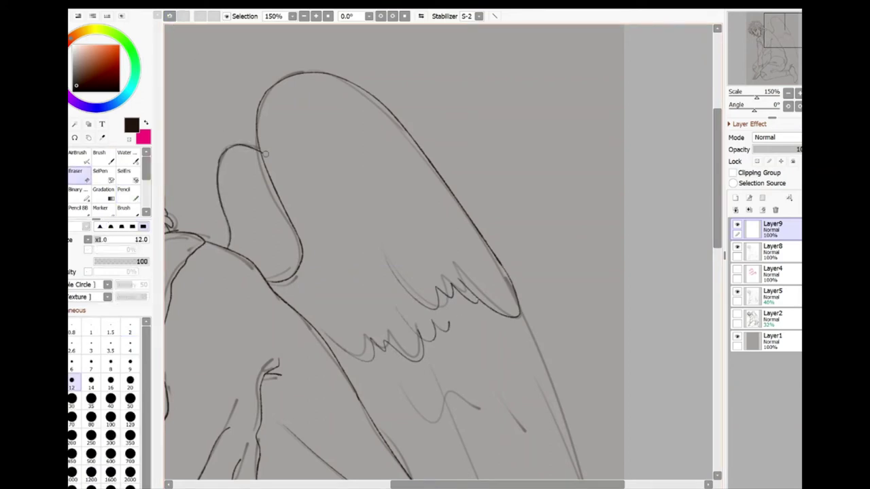
pyautogui.press('n')
# Ink the near wing's long flight feathers and their pointed tips running down behind the back toward the foot.
pyautogui.scroll(-5, 394, 252)
pyautogui.scroll(-1, 394, 251)
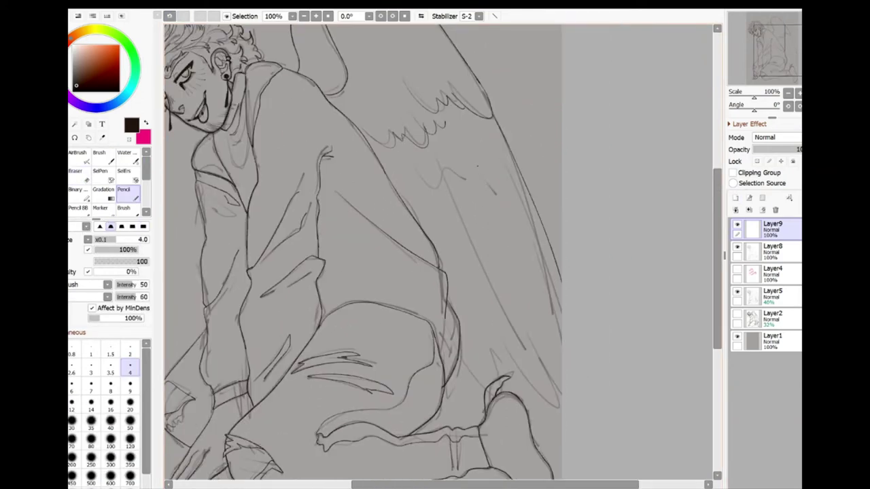
pyautogui.moveTo(479, 170); pyautogui.dragTo(561, 385)
pyautogui.moveTo(444, 180); pyautogui.dragTo(557, 393)
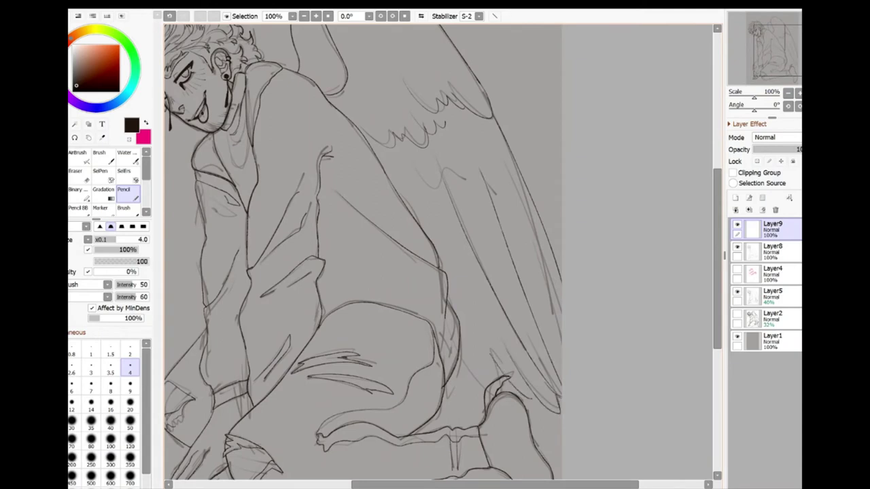
pyautogui.hotkey('ctrl', 'z')
pyautogui.moveTo(445, 259); pyautogui.dragTo(492, 307)
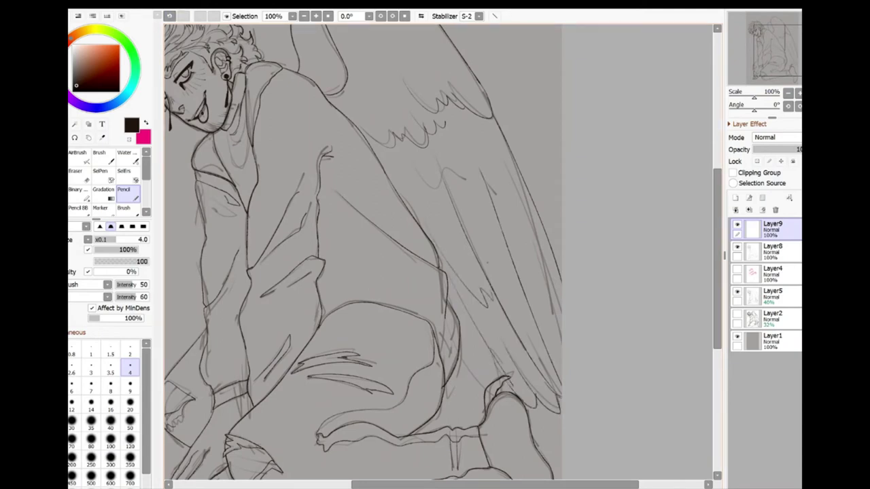
pyautogui.hotkey('ctrl', 'z')
# Erase stray ends around the long feather tips and ink the short feather tips beside the hip.
pyautogui.press('e')
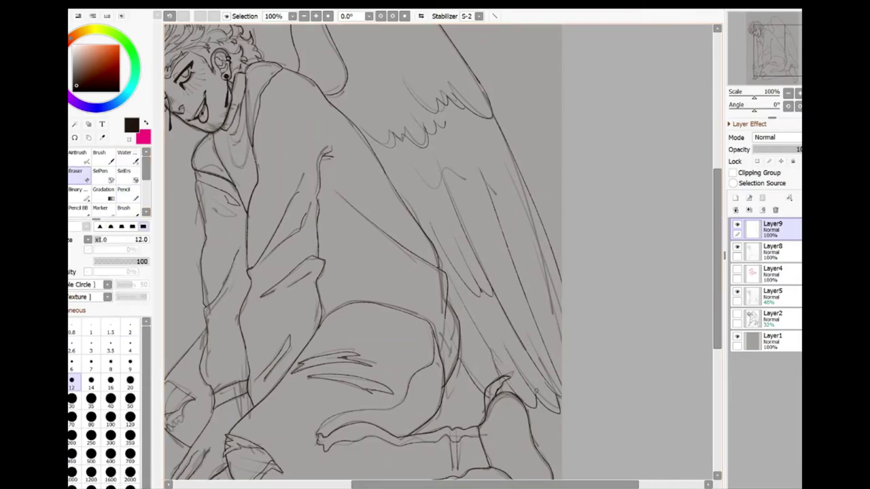
pyautogui.press('n')
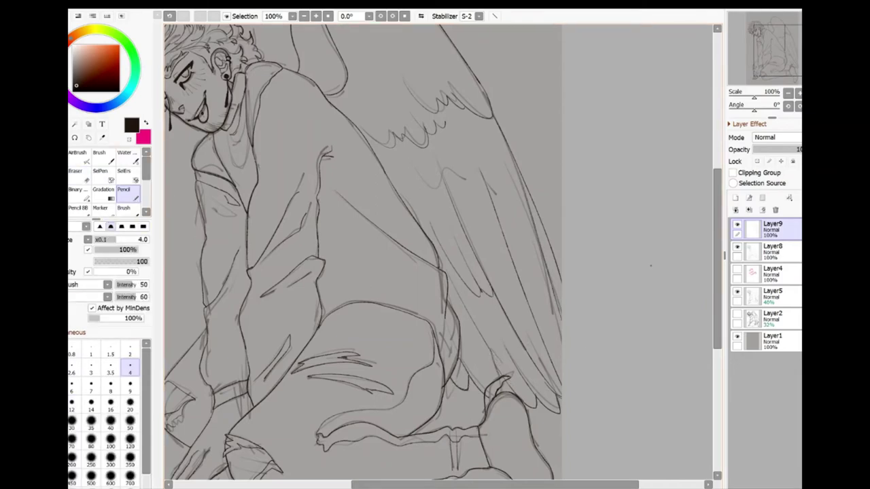
# Hide the sketch layer and clean up the overlapping lines where the lower wing feathers meet the hip.
pyautogui.click(737, 291)
pyautogui.press('e')
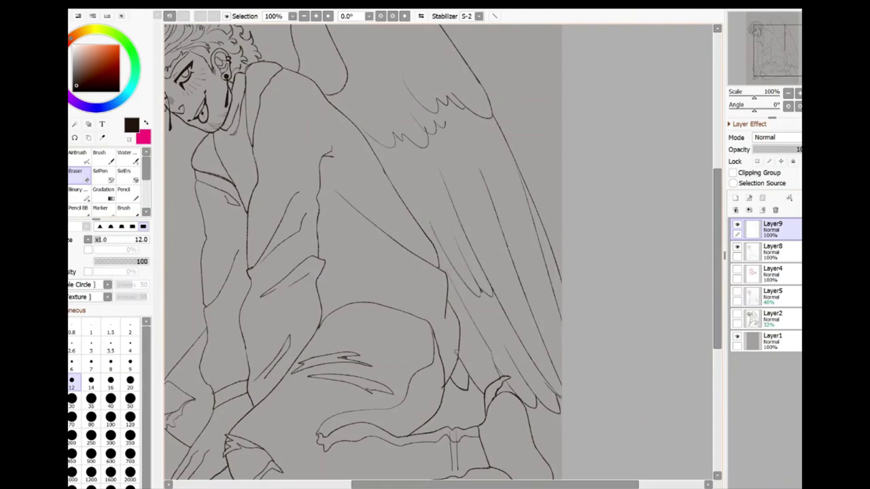
pyautogui.press('Down')
pyautogui.press('n')
pyautogui.press('Up')
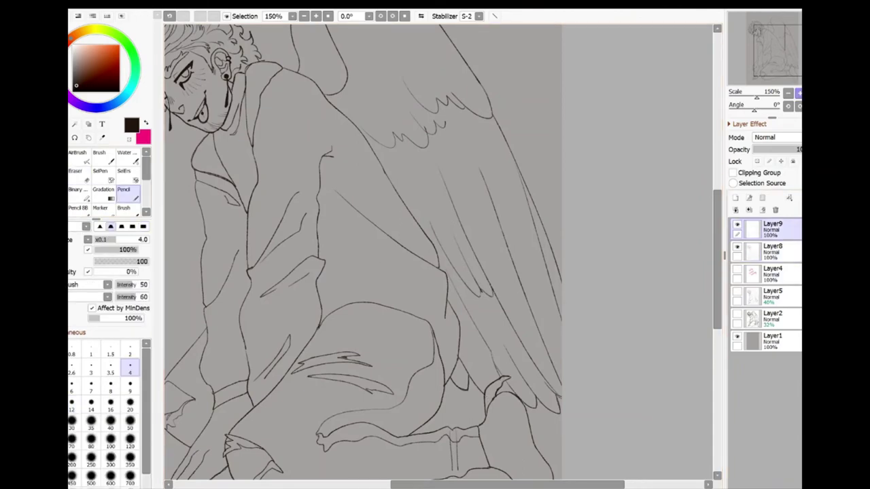
# Merge the new feather lines into the line art layer and select the empty background, including the gap between hip and foot.
pyautogui.scroll(1, 439, 251)
pyautogui.scroll(-2, 438, 252)
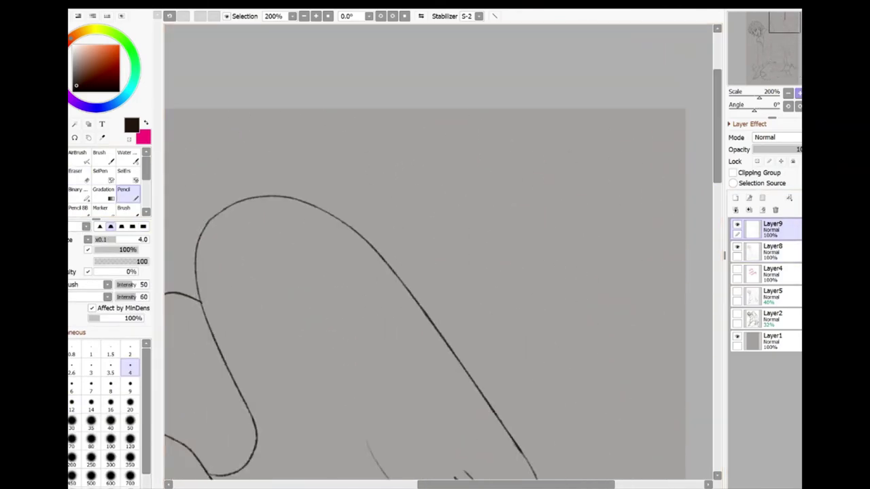
pyautogui.hotkey('ctrl', 'e')
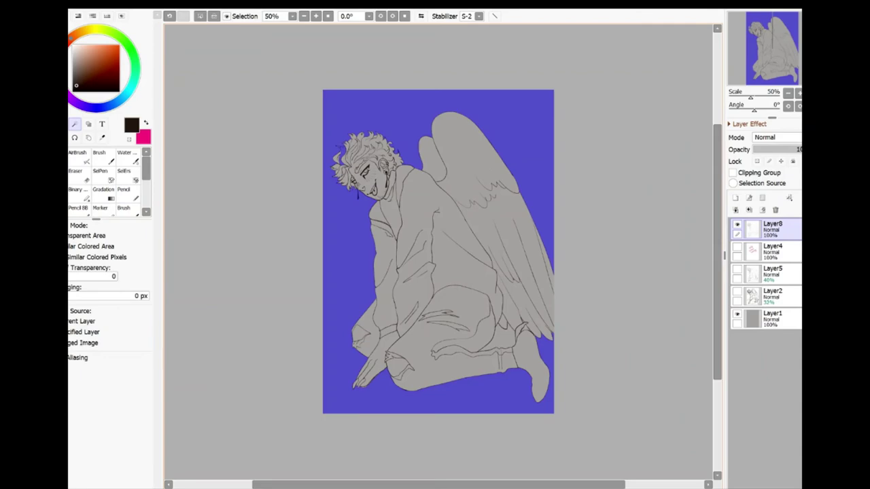
pyautogui.click(506, 338)
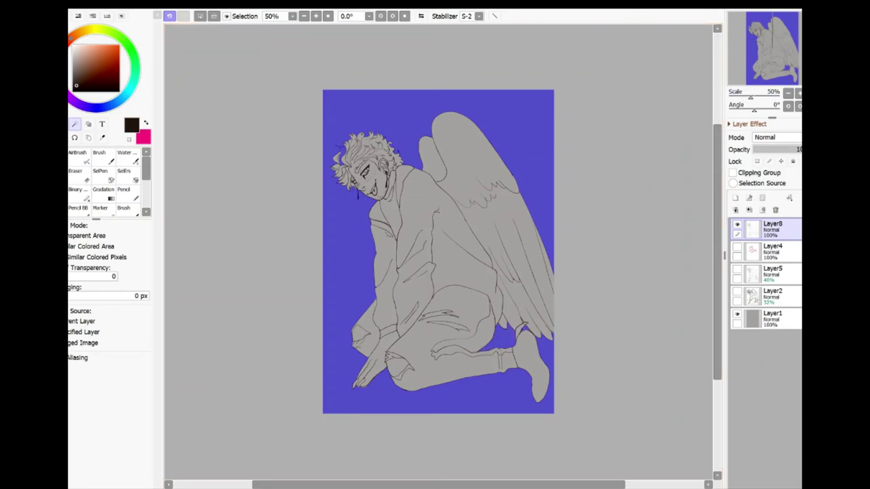
# Undo the background selection to check the outline around the head, and select the background again.
pyautogui.hotkey('ctrl', 'z')
pyautogui.press('n')
pyautogui.scroll(3, 439, 252)
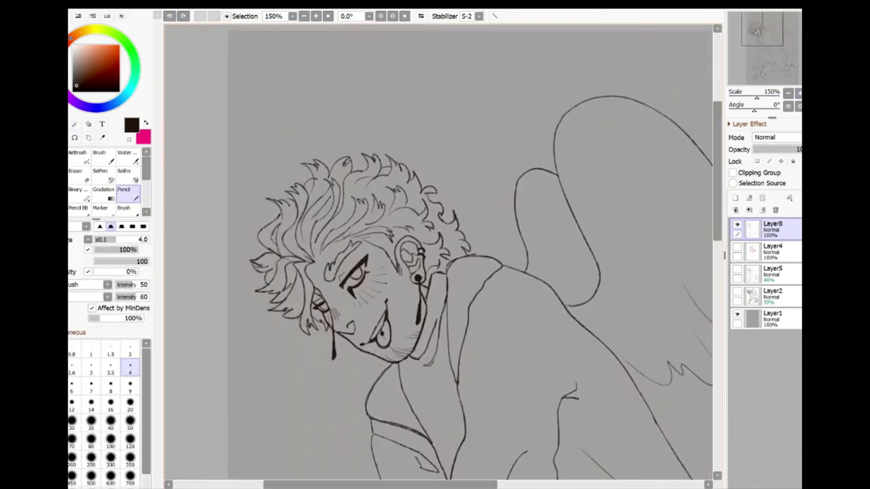
pyautogui.scroll(1, 438, 251)
pyautogui.press('e')
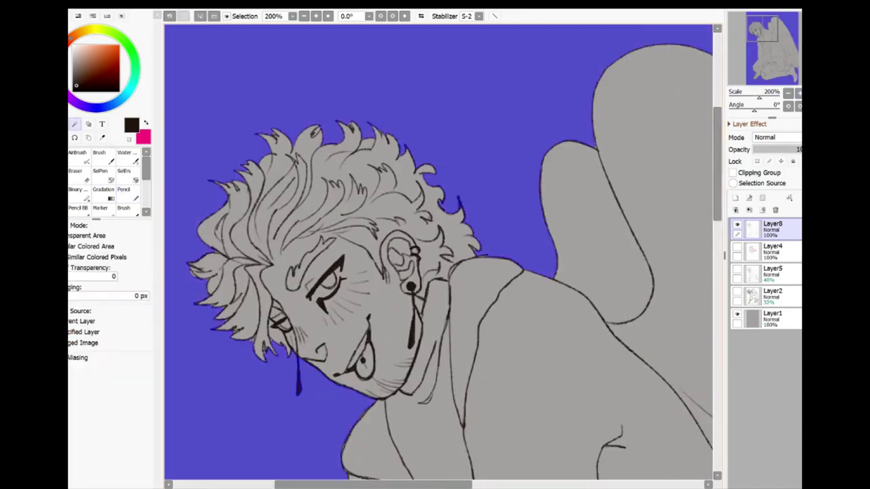
# Refine the selection along the hand and add the enclosed gaps between the hip, lower feathers and foot.
pyautogui.scroll(-5, 439, 251)
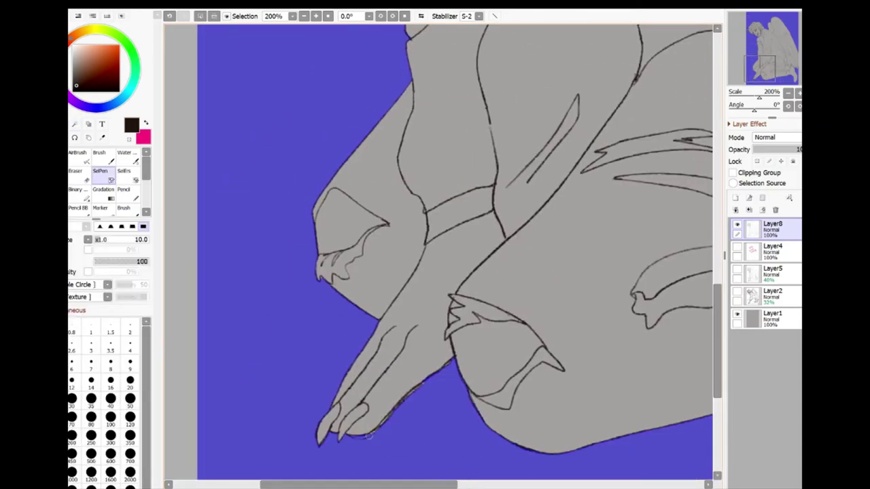
pyautogui.hscroll(5, 439, 252)
pyautogui.press('w')
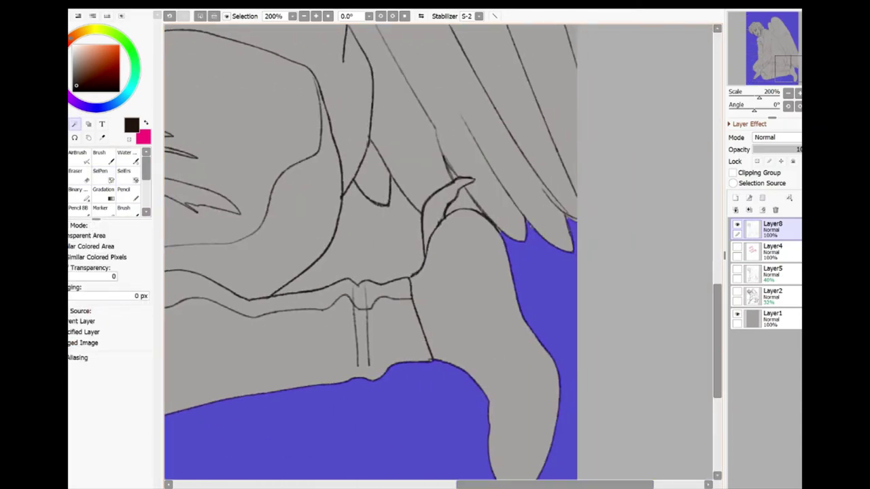
pyautogui.click(350, 238)
pyautogui.press('e')
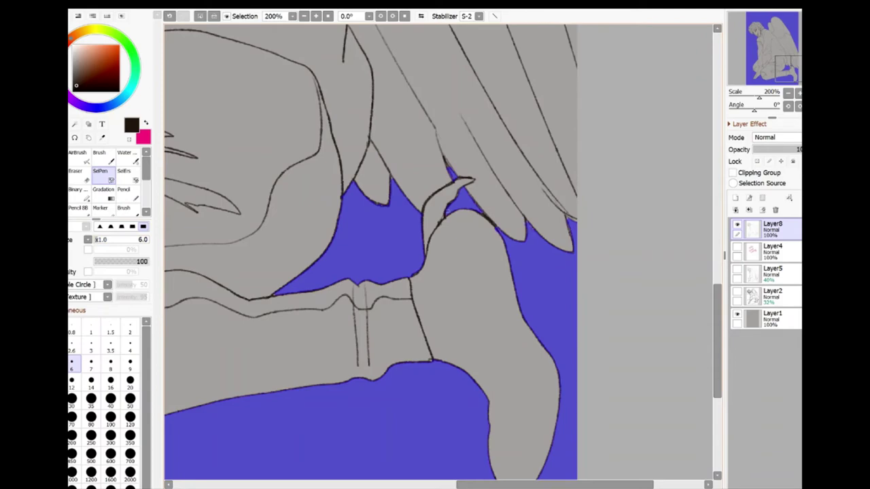
# Check and refine the background selection along the hair, torso and hand with the selection pen at size 6.
pyautogui.scroll(10, 587, 229)
pyautogui.hscroll(-5, 588, 229)
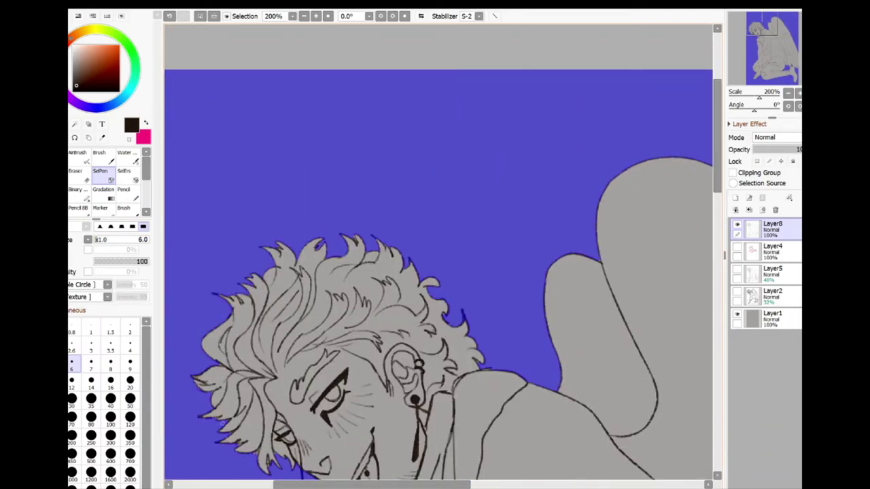
pyautogui.scroll(-5, 535, 281)
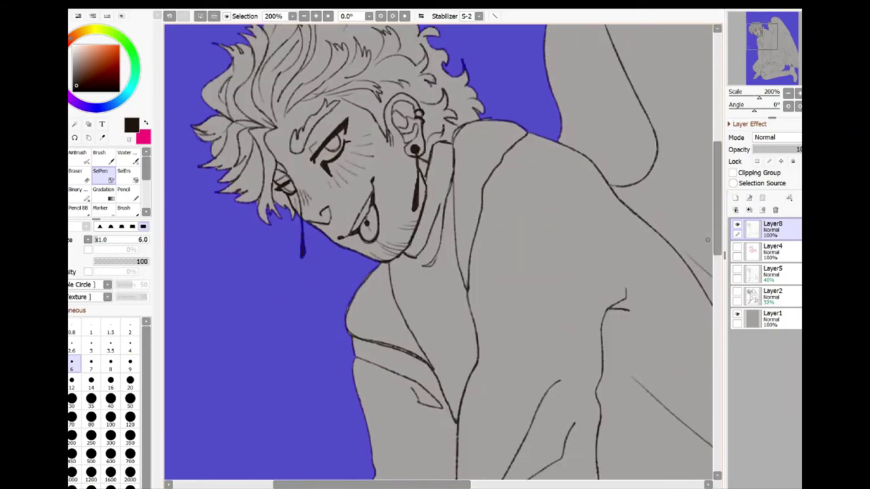
pyautogui.scroll(-10, 489, 121)
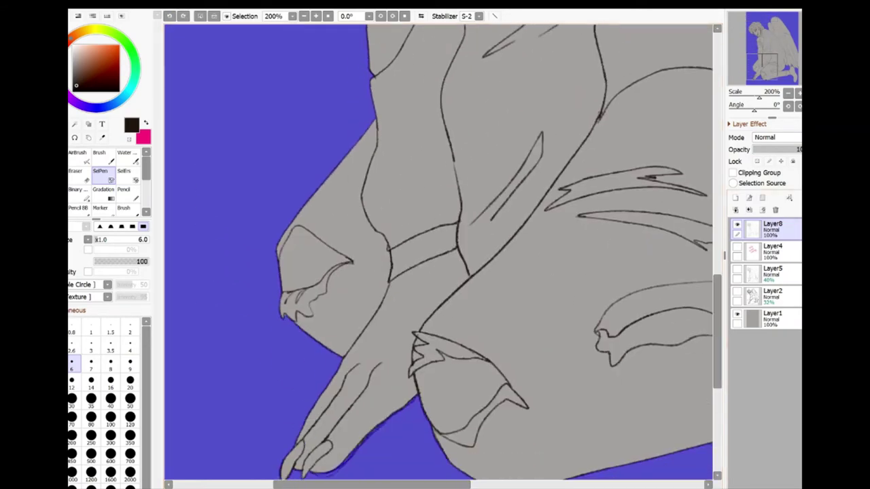
# Invert the selection and fill the whole figure with dark red on a new semi-transparent layer beneath the line art.
pyautogui.press('-')
pyautogui.press('-')
pyautogui.hotkey('ctrl', 'i')
pyautogui.press('w')
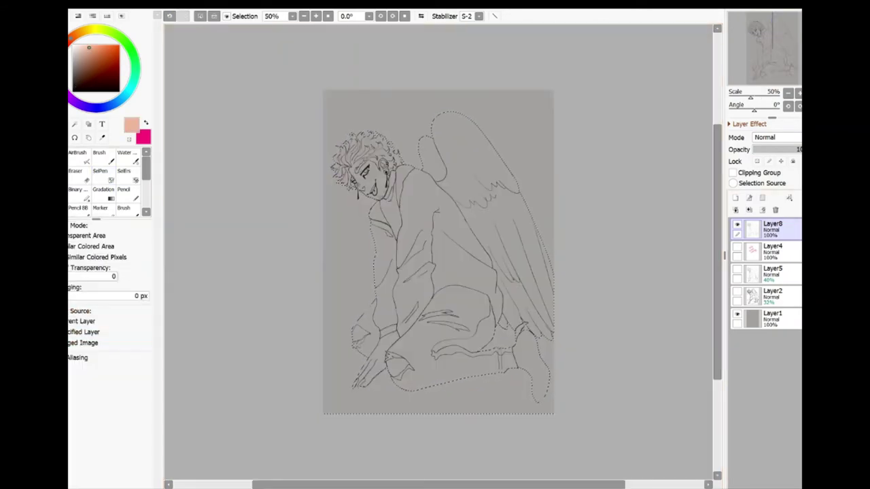
pyautogui.click(97, 57)
pyautogui.click(768, 272)
pyautogui.hotkey('ctrl', 'shift', 'n')
pyautogui.hotkey('ctrl', 'f')
pyautogui.hotkey('ctrl', 't')
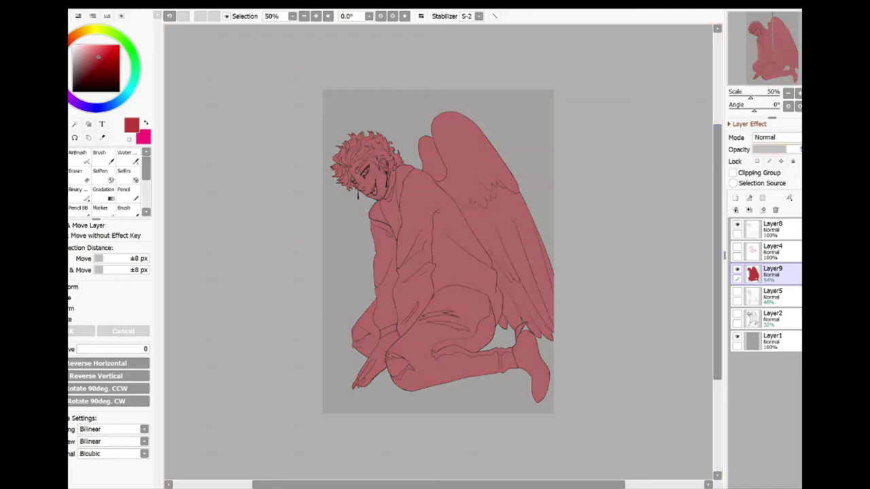
# Add a new layer directly above the red fill, choose a light tan skin colour and try a brush stroke.
pyautogui.hotkey('ctrl', 'shift', 'n')
pyautogui.scroll(4, 438, 251)
pyautogui.moveTo(768, 229); pyautogui.dragTo(768, 275)
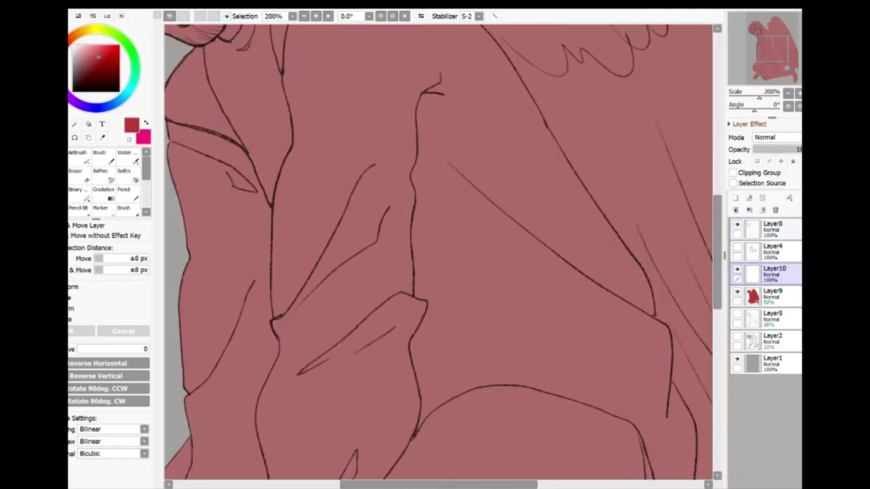
pyautogui.scroll(-4, 439, 251)
pyautogui.press('x')
pyautogui.press('b')
pyautogui.moveTo(288, 295); pyautogui.dragTo(417, 200)
pyautogui.hotkey('ctrl', 'z')
# Make the red fill layer the selection source and try a brush stroke across the wing edge on the layer above.
pyautogui.click(772, 296)
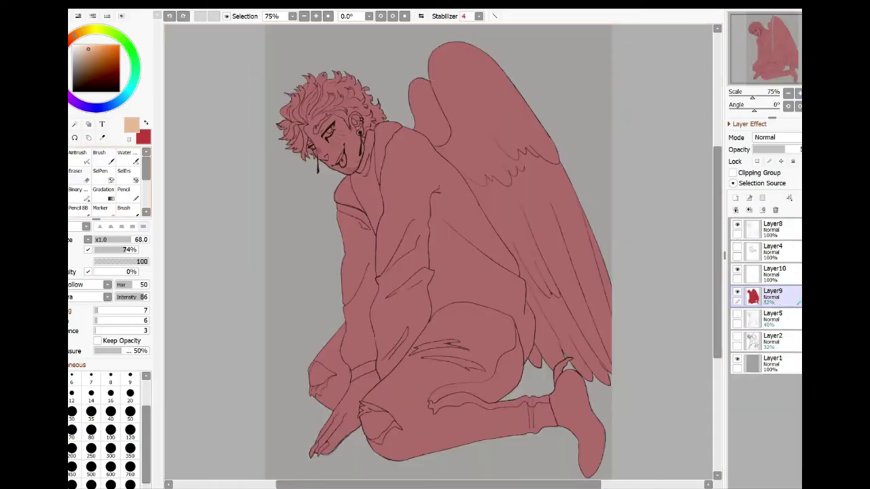
pyautogui.click(734, 183)
pyautogui.click(773, 272)
pyautogui.moveTo(596, 191); pyautogui.dragTo(607, 299)
pyautogui.hotkey('ctrl', 'z')
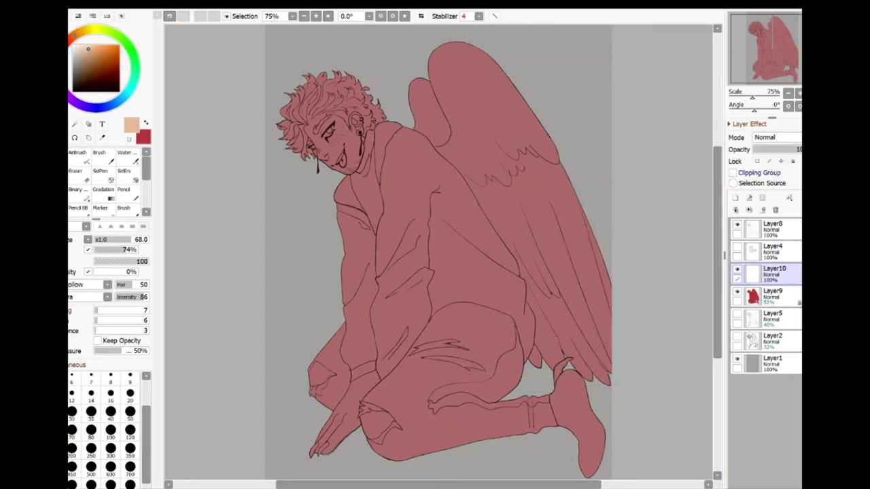
# Select the figure's silhouette and block in flat tan skin areas over the face, hand and knees.
pyautogui.press('w')
pyautogui.press('n')
pyautogui.press('pageup')
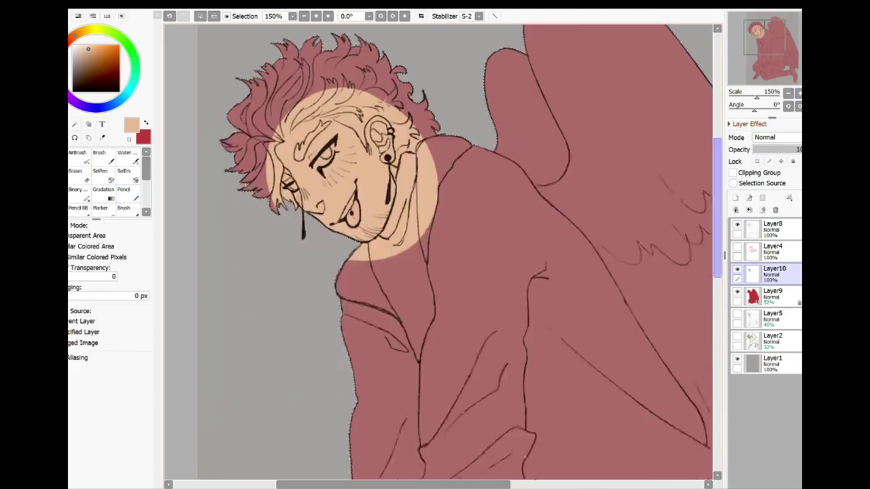
pyautogui.scroll(-5, 358, 244)
pyautogui.moveTo(301, 203); pyautogui.dragTo(408, 202)
pyautogui.moveTo(511, 394); pyautogui.dragTo(649, 197)
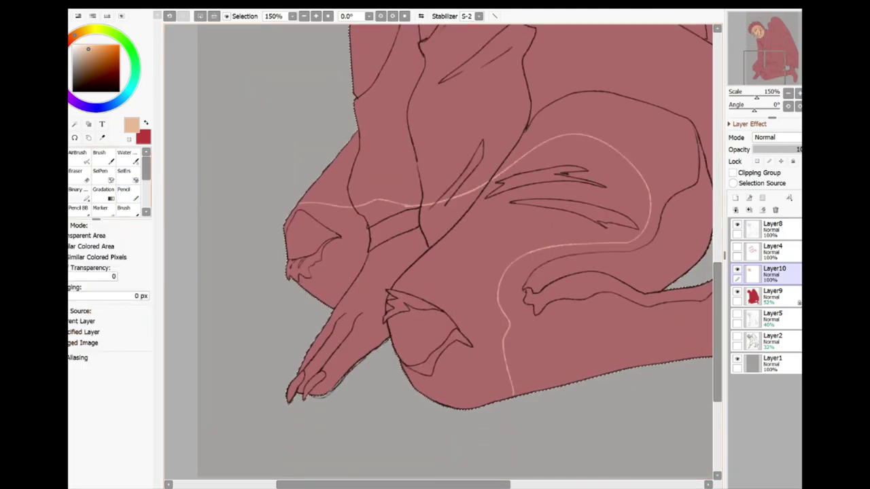
pyautogui.click(442, 320)
# Add a clipped layer above the skin layer and recolour the flat skin to a warmer peach.
pyautogui.scroll(5, 435, 245)
pyautogui.hotkey('ctrl', 'shift', 'n')
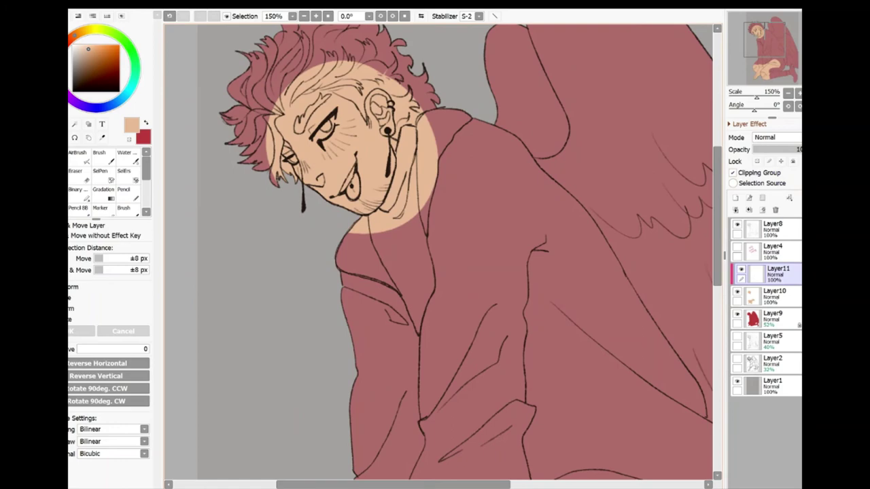
pyautogui.scroll(2, 438, 252)
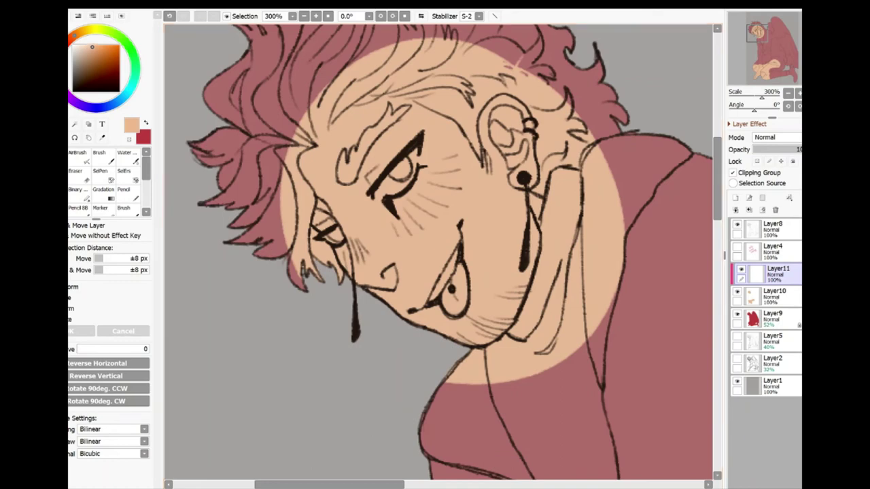
pyautogui.click(93, 47)
pyautogui.click(435, 225)
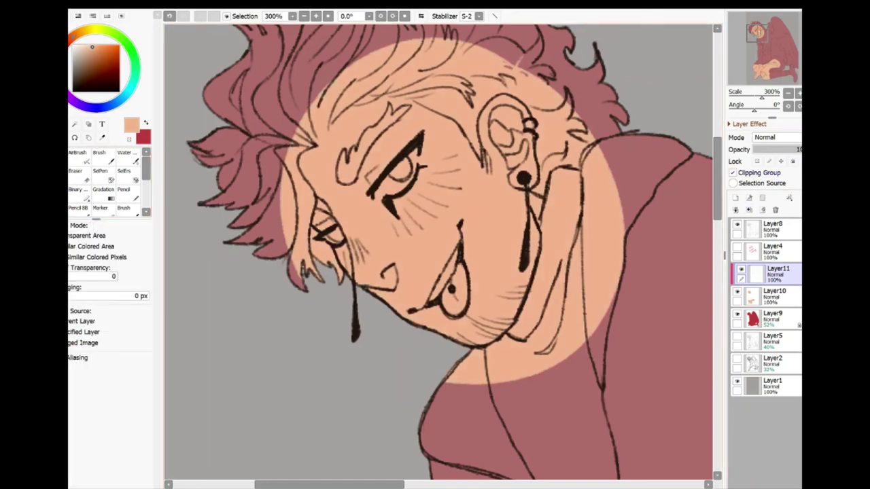
# Paint a soft red blush over the nose and below the far eye on the clipped layer.
pyautogui.click(96, 61)
pyautogui.press('b')
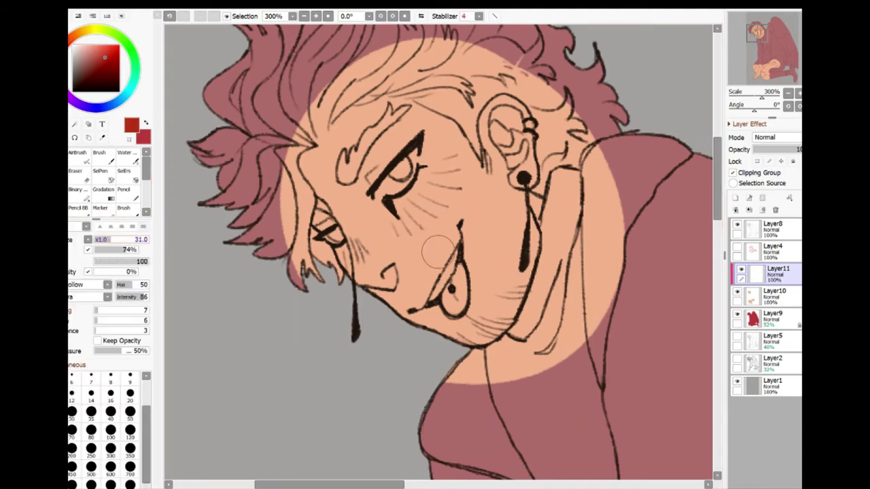
pyautogui.moveTo(340, 246)
pyautogui.mouseDown()
pyautogui.moveTo(340, 275)
pyautogui.moveTo(360, 257)
pyautogui.moveTo(377, 265)
pyautogui.moveTo(355, 228)
pyautogui.moveTo(377, 270)
pyautogui.moveTo(383, 265)
pyautogui.moveTo(345, 216)
pyautogui.moveTo(333, 265)
pyautogui.mouseUp()
pyautogui.click(129, 139)
pyautogui.click(110, 394)
pyautogui.press('n')
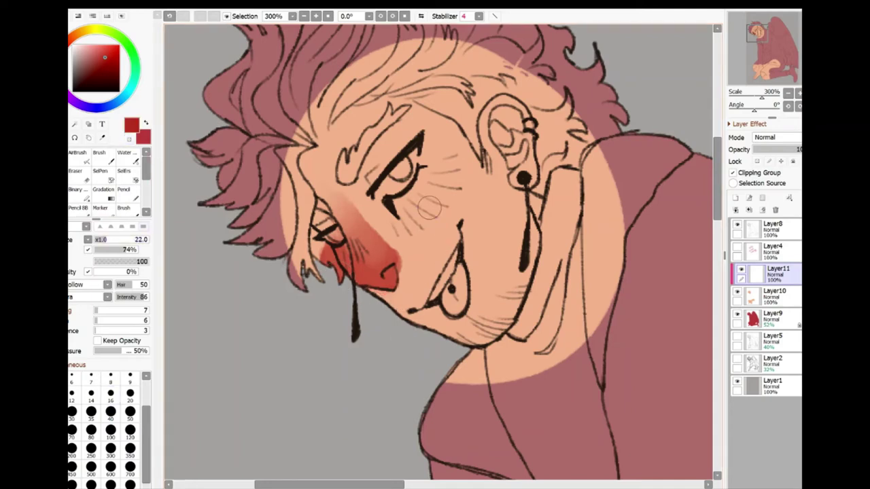
# Paint red blush around the near eye and blend it softly across the cheek toward the nose.
pyautogui.moveTo(401, 208)
pyautogui.mouseDown()
pyautogui.moveTo(430, 138)
pyautogui.moveTo(421, 207)
pyautogui.moveTo(452, 162)
pyautogui.moveTo(443, 143)
pyautogui.moveTo(370, 208)
pyautogui.moveTo(423, 192)
pyautogui.moveTo(427, 221)
pyautogui.moveTo(408, 204)
pyautogui.mouseUp()
pyautogui.press('End')
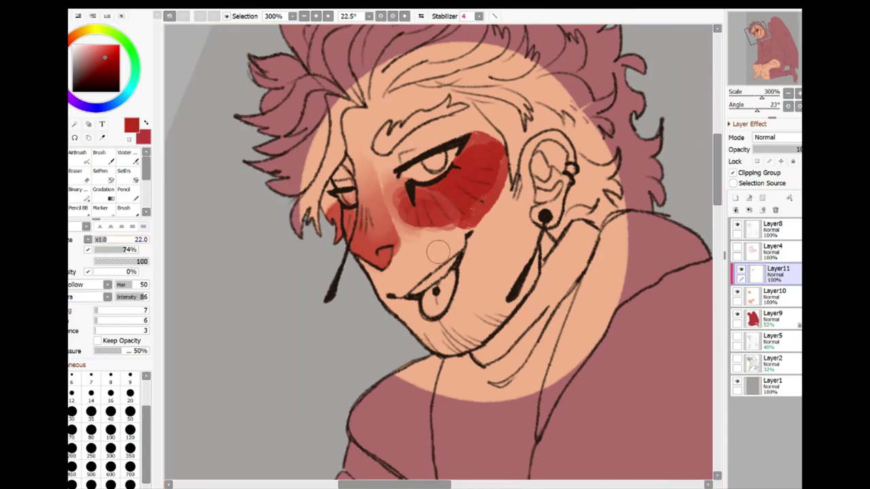
pyautogui.moveTo(469, 231)
pyautogui.mouseDown()
pyautogui.moveTo(500, 175)
pyautogui.moveTo(469, 164)
pyautogui.moveTo(486, 128)
pyautogui.moveTo(499, 172)
pyautogui.moveTo(440, 212)
pyautogui.moveTo(407, 206)
pyautogui.moveTo(445, 241)
pyautogui.moveTo(467, 239)
pyautogui.moveTo(447, 221)
pyautogui.moveTo(437, 251)
pyautogui.moveTo(415, 262)
pyautogui.moveTo(415, 249)
pyautogui.moveTo(474, 225)
pyautogui.moveTo(516, 256)
pyautogui.moveTo(526, 281)
pyautogui.moveTo(475, 288)
pyautogui.moveTo(471, 310)
pyautogui.moveTo(518, 290)
pyautogui.moveTo(513, 308)
pyautogui.moveTo(465, 279)
pyautogui.moveTo(411, 263)
pyautogui.moveTo(369, 163)
pyautogui.moveTo(377, 169)
pyautogui.moveTo(460, 135)
pyautogui.moveTo(513, 233)
pyautogui.moveTo(451, 246)
pyautogui.mouseUp()
pyautogui.press('a')
pyautogui.moveTo(410, 202)
pyautogui.mouseDown()
pyautogui.moveTo(418, 224)
pyautogui.moveTo(447, 196)
pyautogui.moveTo(376, 186)
pyautogui.moveTo(381, 223)
pyautogui.moveTo(495, 152)
pyautogui.moveTo(498, 173)
pyautogui.moveTo(416, 228)
pyautogui.moveTo(430, 230)
pyautogui.moveTo(423, 260)
pyautogui.moveTo(492, 237)
pyautogui.moveTo(511, 248)
pyautogui.mouseUp()
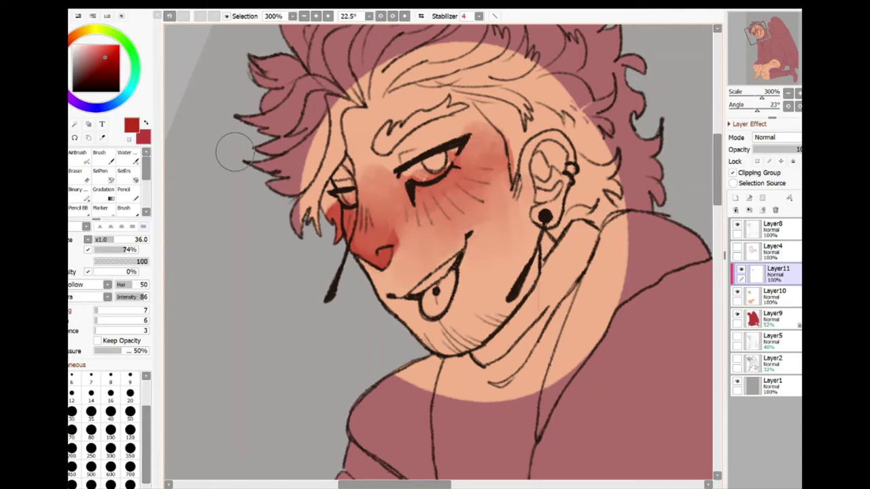
# Add blush to the eye area and ear with a smaller brush, and set the blush layer to Multiply at reduced opacity.
pyautogui.press('[')
pyautogui.moveTo(435, 178)
pyautogui.mouseDown()
pyautogui.moveTo(469, 182)
pyautogui.moveTo(440, 208)
pyautogui.moveTo(476, 169)
pyautogui.moveTo(459, 218)
pyautogui.moveTo(486, 136)
pyautogui.mouseUp()
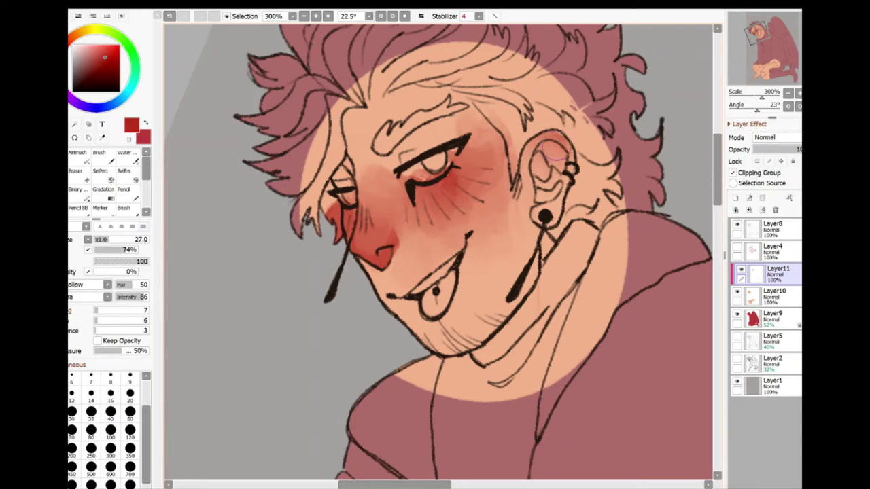
pyautogui.click(765, 137)
pyautogui.click(765, 148)
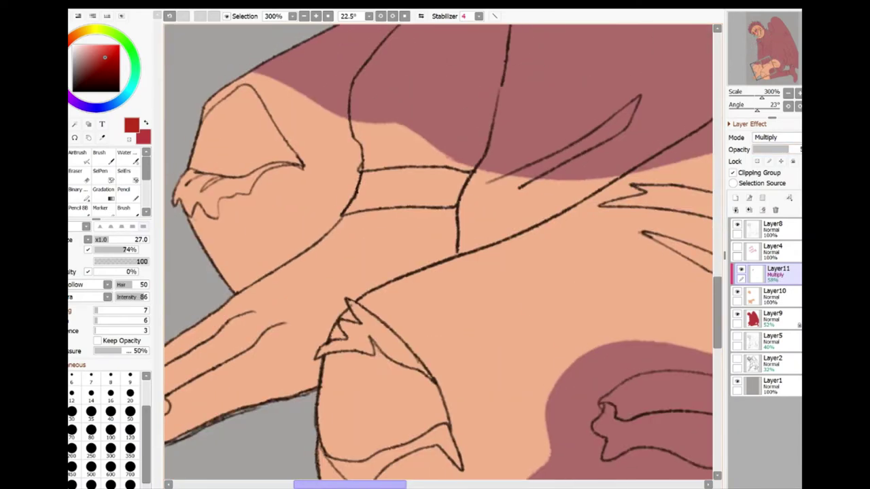
# Paint and soften red blush on both knees inside the ripped trouser openings.
pyautogui.moveTo(347, 360)
pyautogui.mouseDown()
pyautogui.moveTo(388, 412)
pyautogui.moveTo(380, 442)
pyautogui.mouseUp()
pyautogui.moveTo(208, 146); pyautogui.dragTo(258, 187)
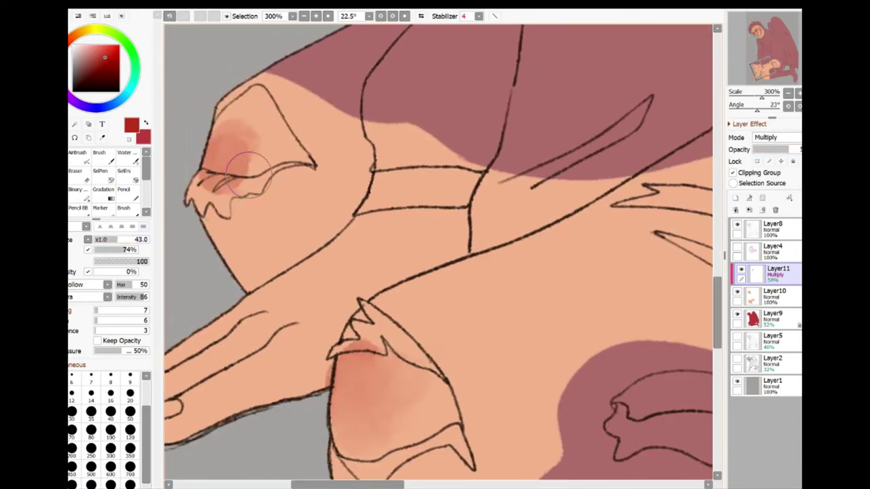
pyautogui.moveTo(232, 122); pyautogui.dragTo(265, 159)
pyautogui.press('e')
pyautogui.hscroll(-5, 295, 363)
pyautogui.press('b')
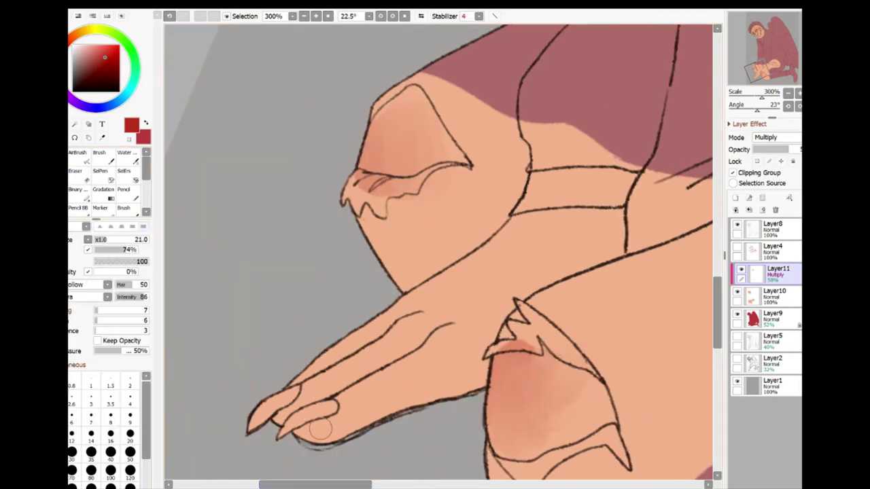
# Shade the fingertips, knuckles and back of the hand with soft red blush.
pyautogui.moveTo(305, 425)
pyautogui.mouseDown()
pyautogui.moveTo(361, 413)
pyautogui.moveTo(319, 408)
pyautogui.mouseUp()
pyautogui.scroll(-2, 353, 401)
pyautogui.scroll(-3, 476, 252)
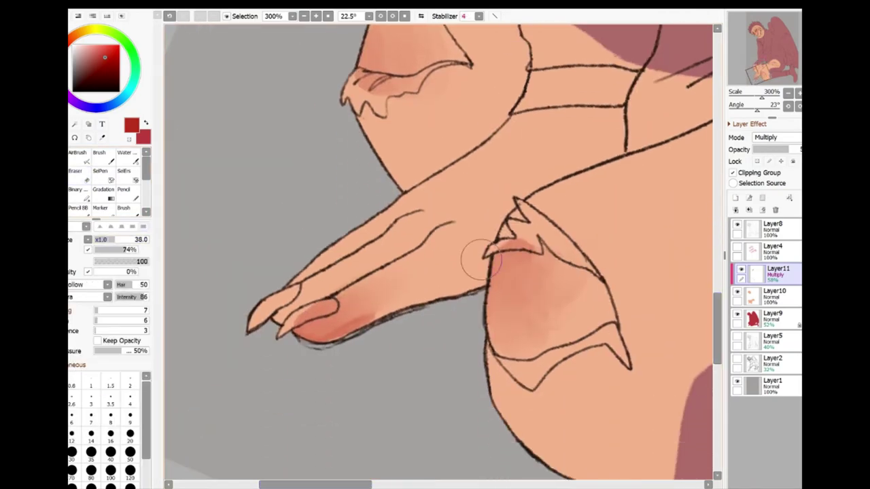
pyautogui.moveTo(367, 299)
pyautogui.mouseDown()
pyautogui.moveTo(319, 327)
pyautogui.moveTo(442, 272)
pyautogui.moveTo(455, 239)
pyautogui.moveTo(458, 248)
pyautogui.moveTo(408, 227)
pyautogui.moveTo(398, 241)
pyautogui.mouseUp()
pyautogui.moveTo(299, 306)
pyautogui.mouseDown()
pyautogui.moveTo(325, 282)
pyautogui.moveTo(340, 304)
pyautogui.moveTo(351, 281)
pyautogui.moveTo(296, 269)
pyautogui.moveTo(348, 233)
pyautogui.moveTo(311, 282)
pyautogui.moveTo(397, 204)
pyautogui.mouseUp()
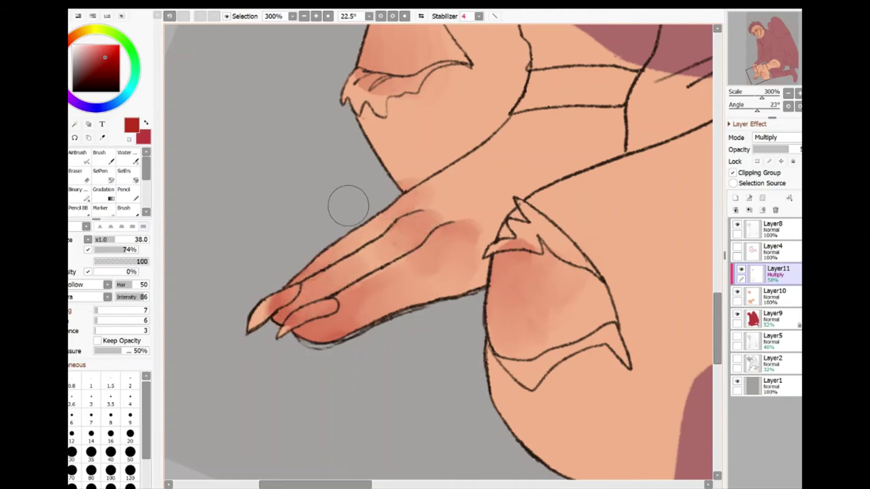
# Add a clipped Multiply layer beneath the blush and dot small brown moles on the knees and hand with the size 6 Pencil.
pyautogui.press('Home')
pyautogui.scroll(5, 371, 173)
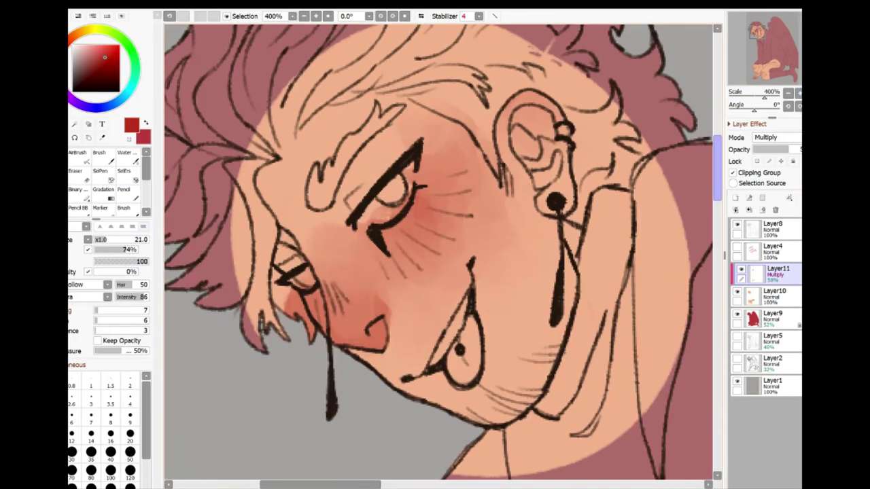
pyautogui.click(735, 198)
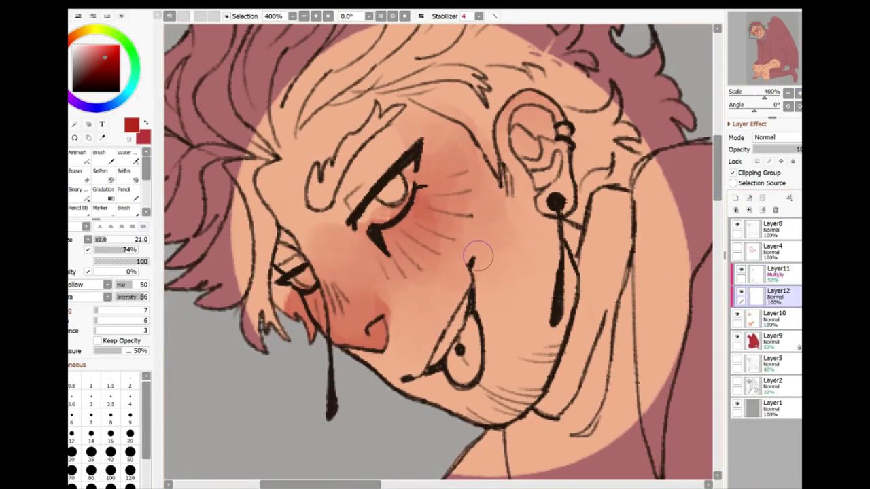
pyautogui.click(84, 69)
pyautogui.click(123, 191)
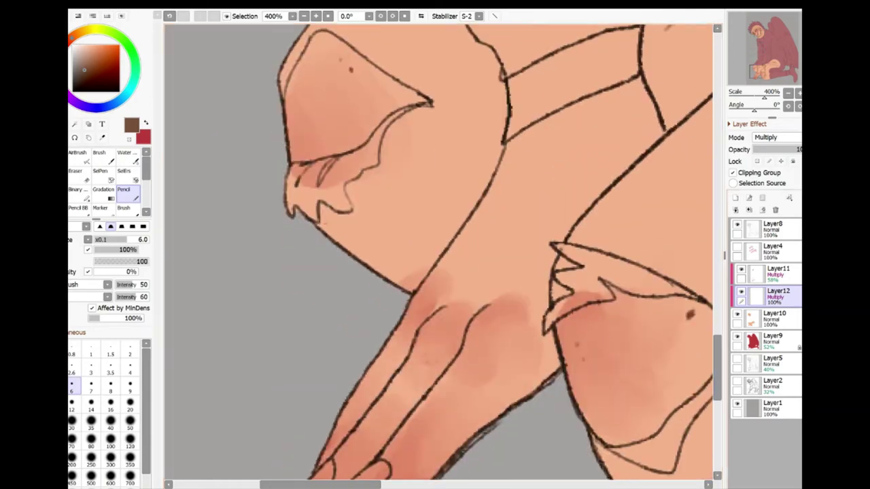
pyautogui.moveTo(717, 367); pyautogui.dragTo(718, 388)
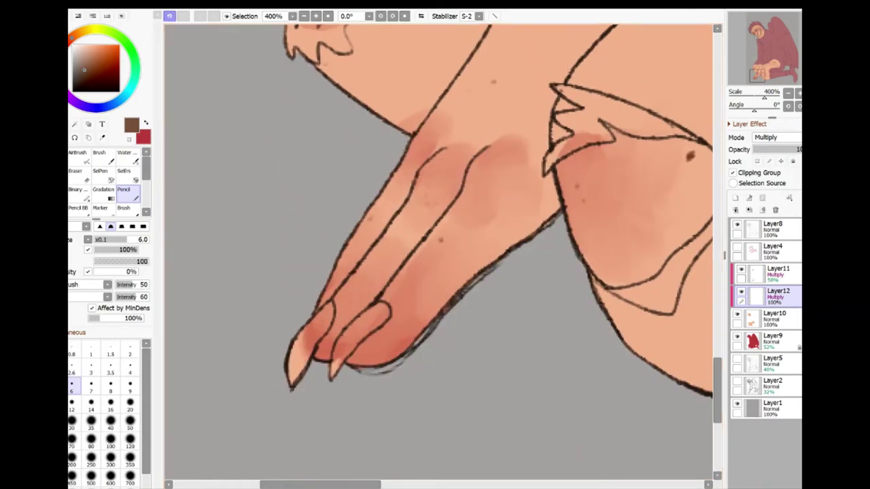
# On a new layer, colour the teeth and the whites of both eyes off-white with the size 4 Pencil.
pyautogui.scroll(2, 709, 347)
pyautogui.scroll(20, 476, 174)
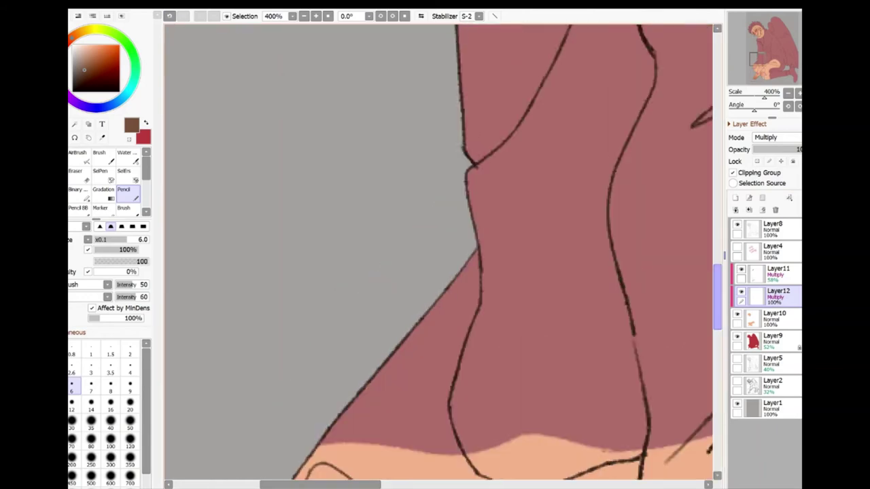
pyautogui.click(436, 155)
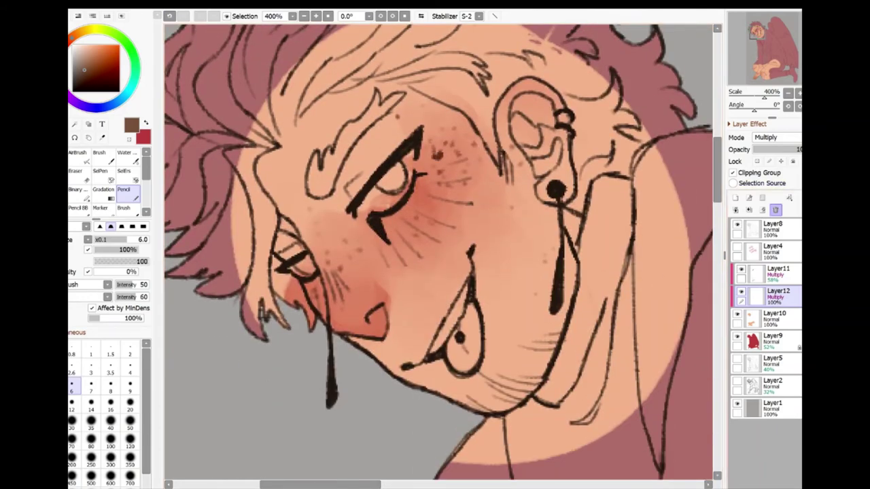
pyautogui.hotkey('ctrl', 'shift', 'n')
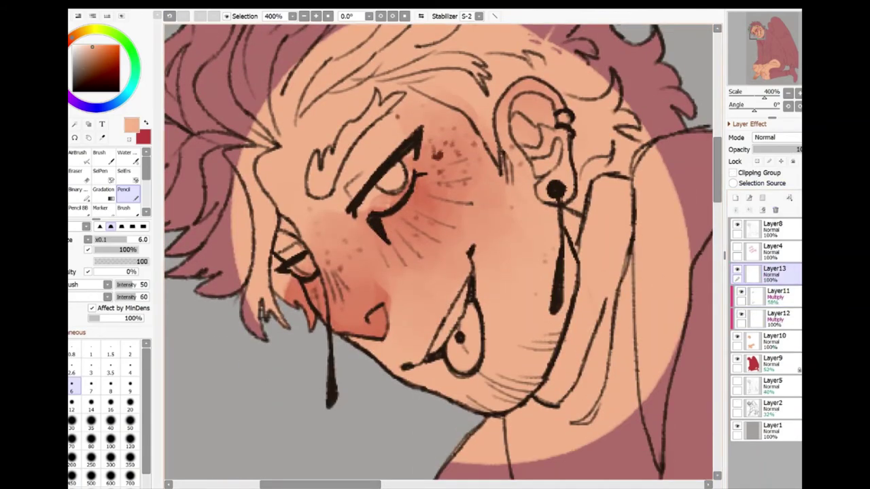
pyautogui.click(78, 46)
pyautogui.press('[')
pyautogui.press('[')
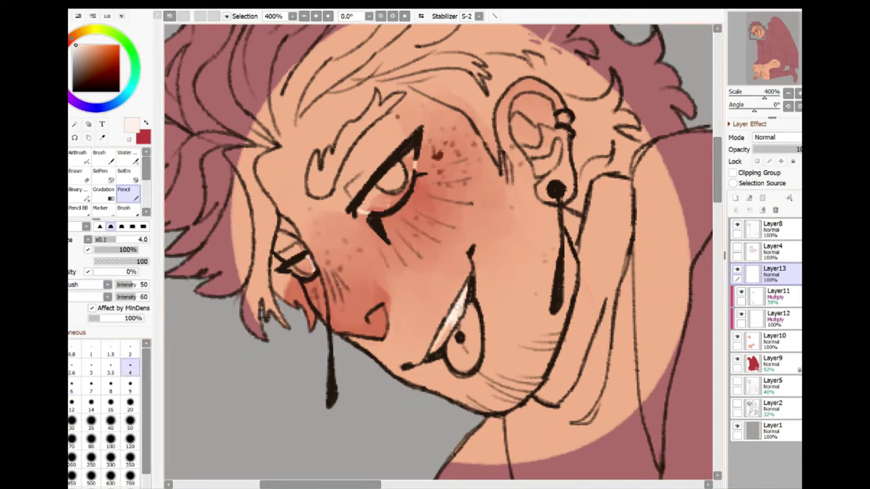
pyautogui.press('w')
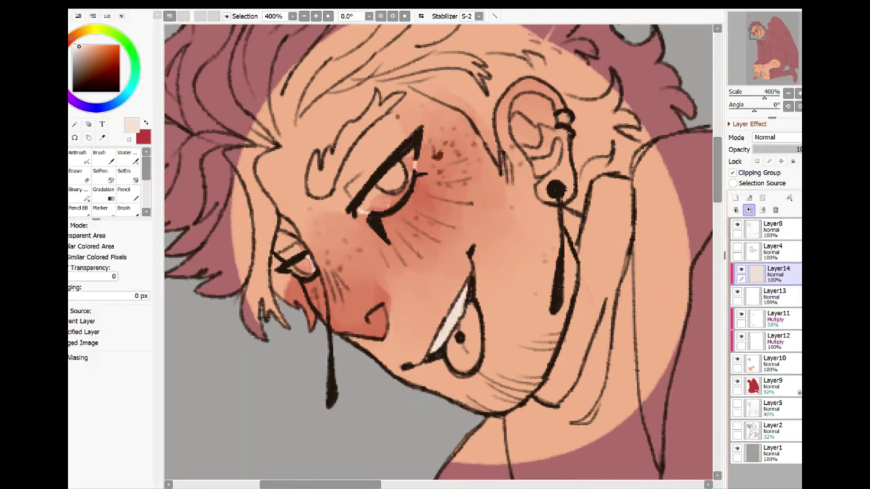
pyautogui.press('n')
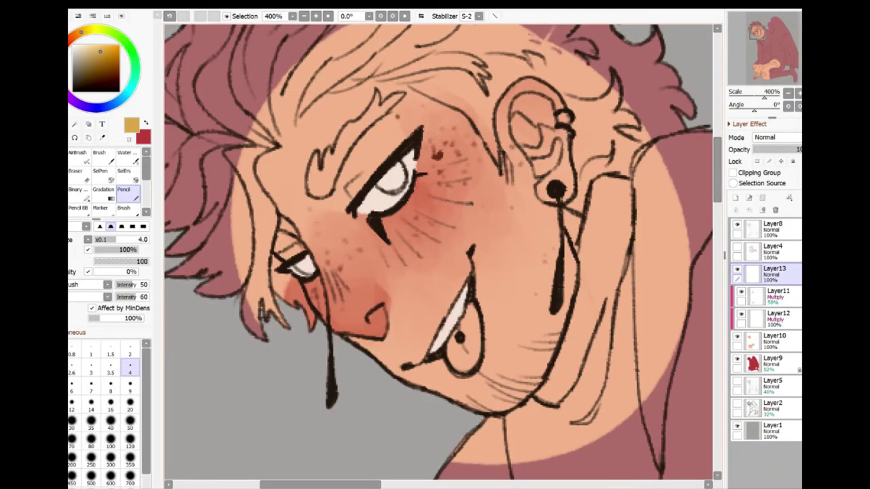
# Colour both irises gold on a clipped layer and add dark brown rings and pupils on another clipped layer.
pyautogui.hotkey('ctrl', 'shift', 'n')
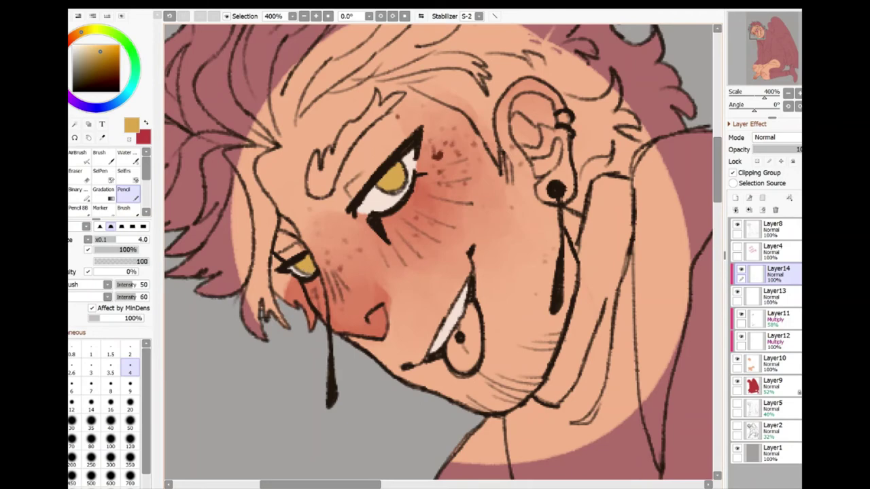
pyautogui.hotkey('ctrl', 'shift', 'n')
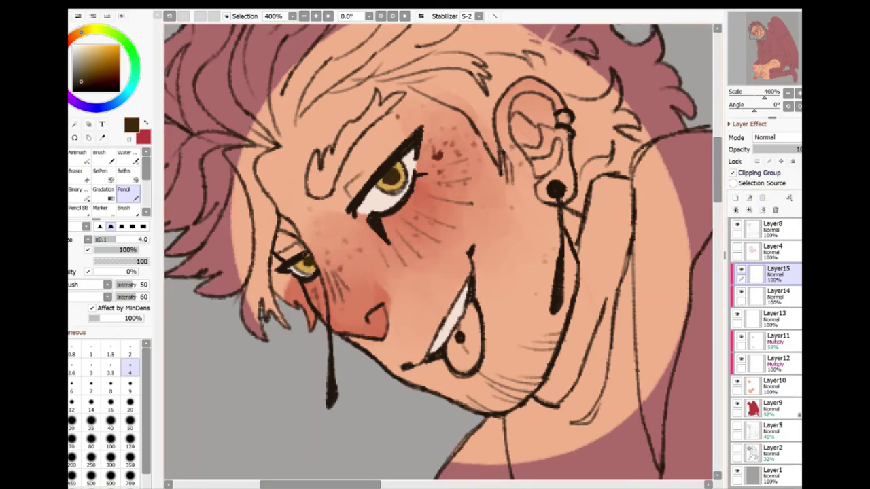
pyautogui.hotkey('ctrl', 'shift', 'n')
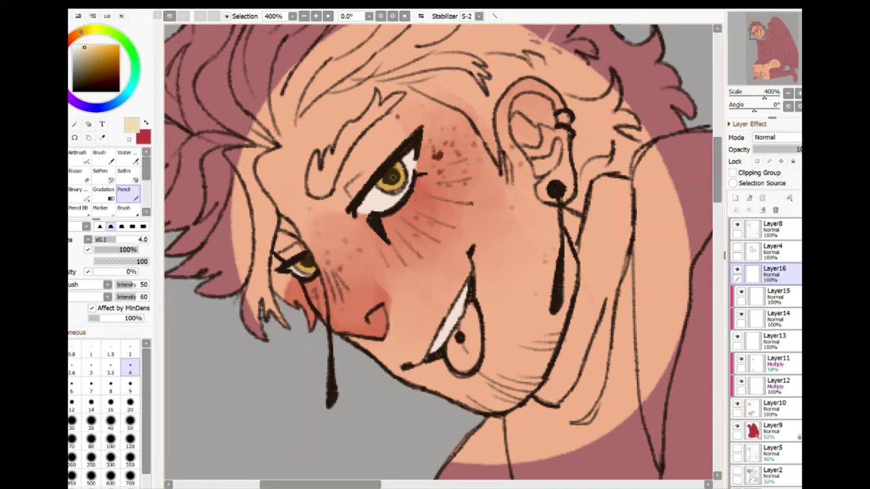
pyautogui.hotkey('ctrl', 'z')
pyautogui.press('-')
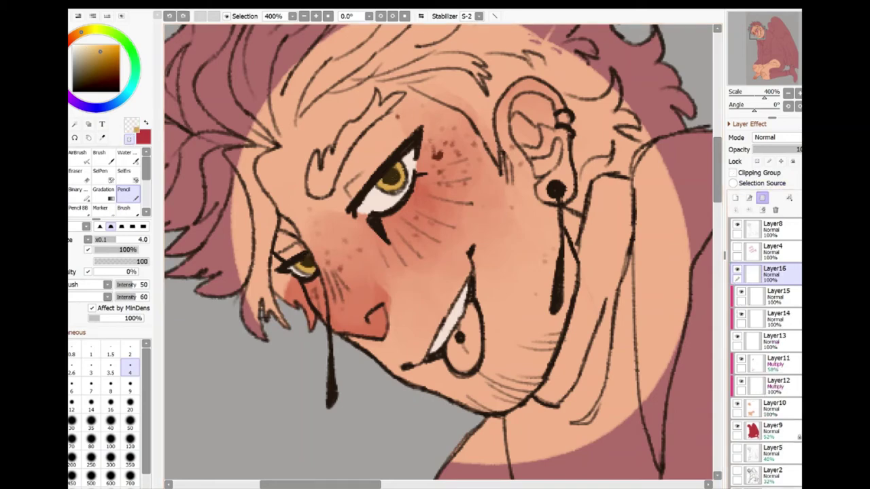
pyautogui.hotkey('ctrl', 'z')
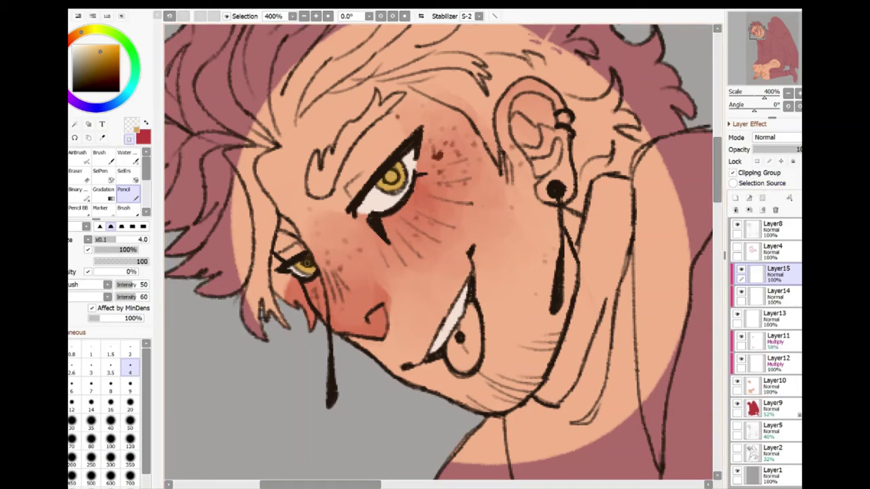
pyautogui.press('-')
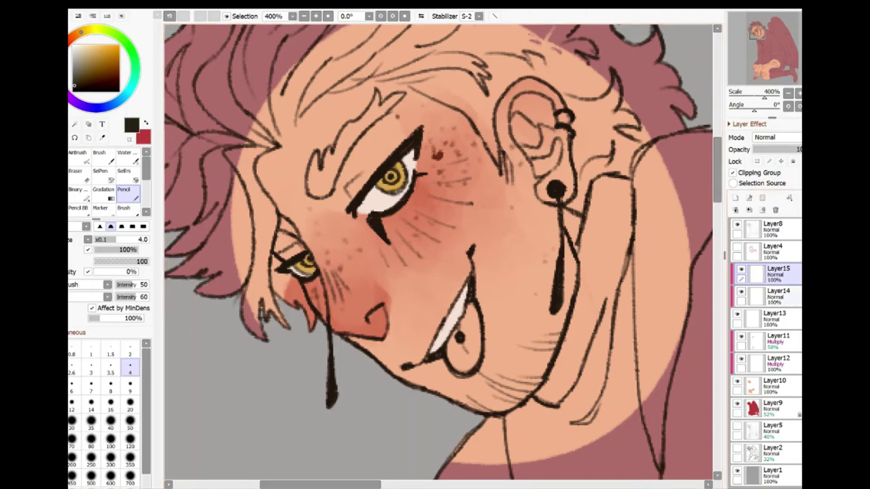
# Add a new layer above the eye layers and fill the tongue with dark red.
pyautogui.hotkey('ctrl', 'y')
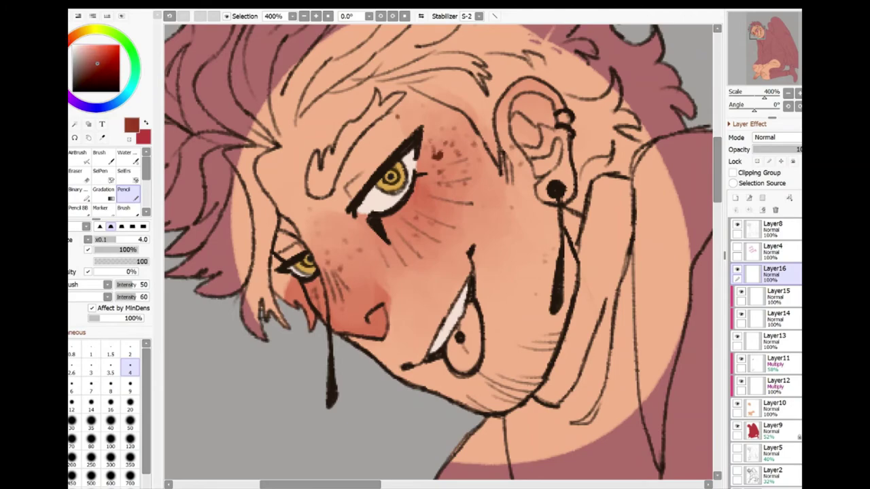
pyautogui.press('g')
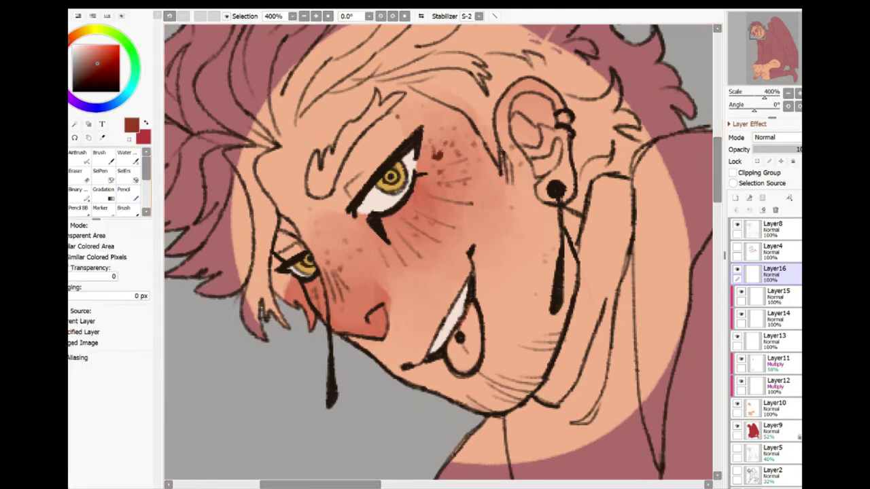
pyautogui.click(463, 340)
pyautogui.press('n')
pyautogui.scroll(-3, 463, 340)
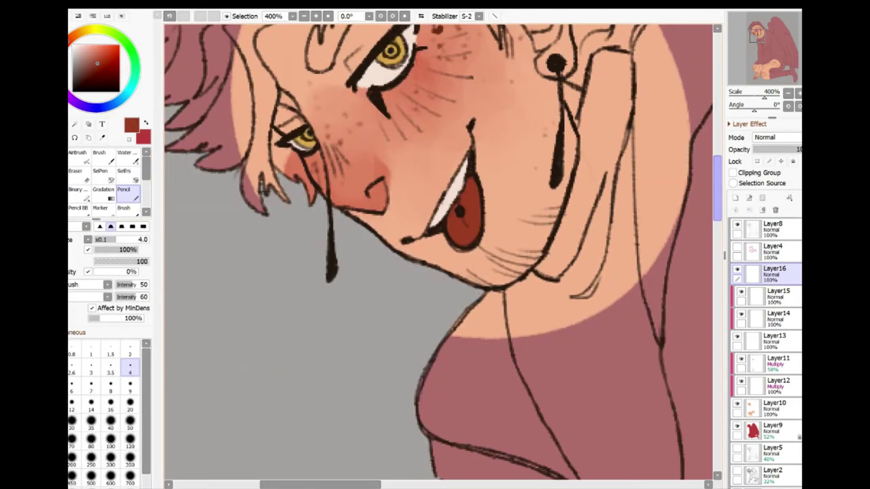
# Add a clipped Normal layer directly above the blush layer.
pyautogui.scroll(3, 443, 252)
pyautogui.click(768, 363)
pyautogui.click(736, 198)
pyautogui.click(733, 173)
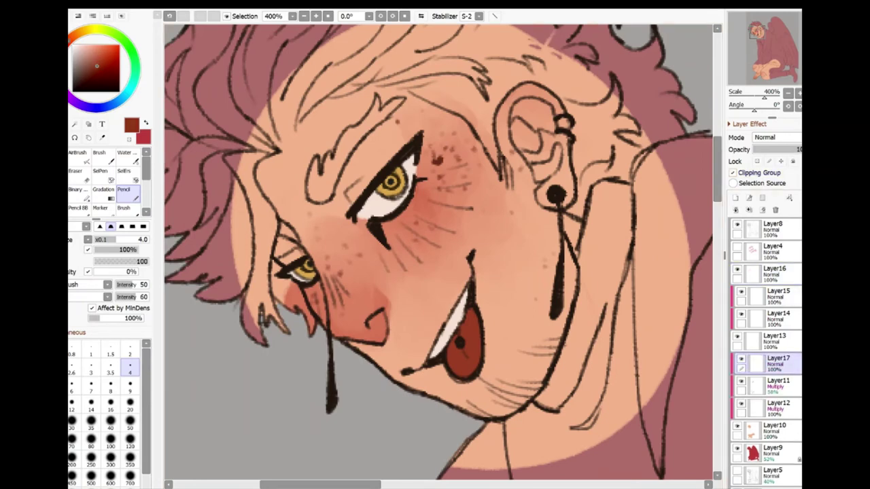
# Fill the claw-like fingernails with near-black on the line art layer.
pyautogui.scroll(-5, 442, 256)
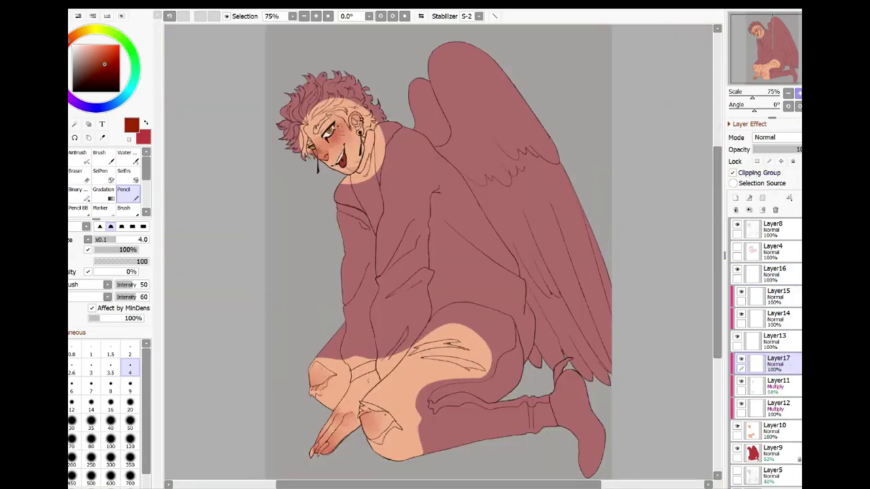
pyautogui.scroll(4, 442, 256)
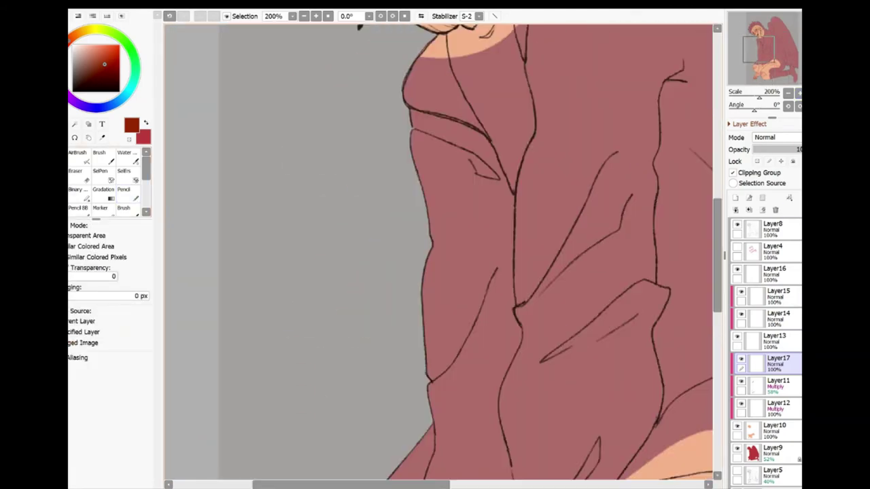
pyautogui.scroll(5, 438, 251)
pyautogui.scroll(-10, 438, 252)
pyautogui.click(773, 229)
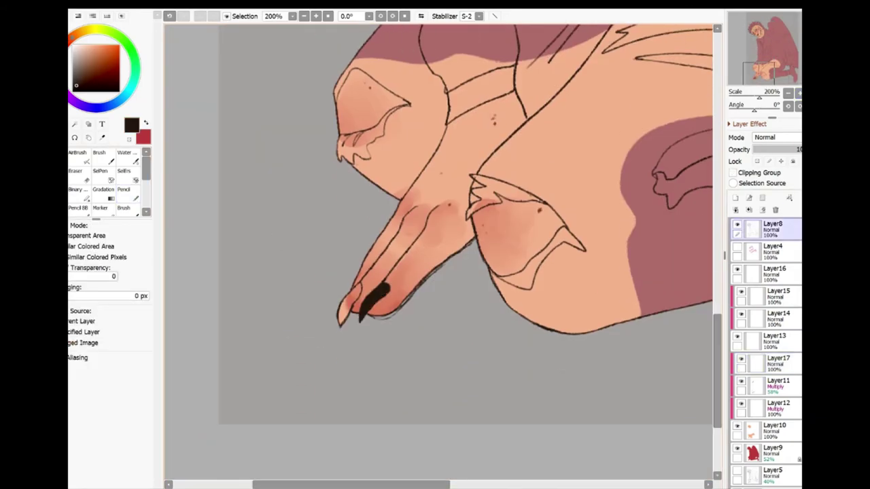
pyautogui.press('e')
pyautogui.hscroll(-5, 439, 251)
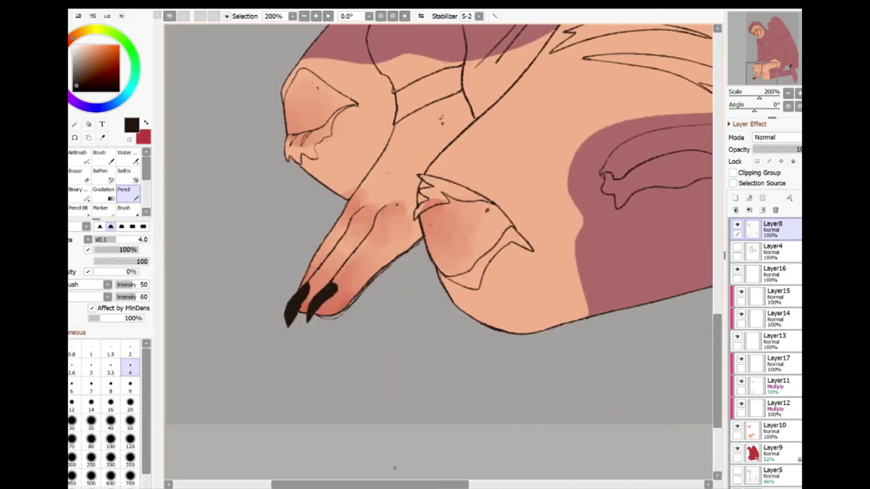
# Erase the stray sketch lines and excess base colour around the fingertips with the size 12 Eraser.
pyautogui.moveTo(316, 358); pyautogui.dragTo(391, 309)
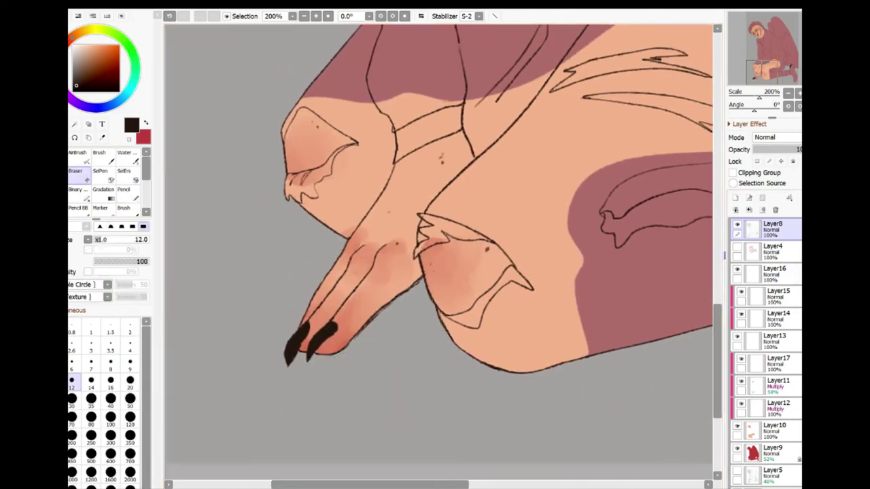
pyautogui.keyDown('ctrl'); pyautogui.click(294, 365); pyautogui.keyUp('ctrl')
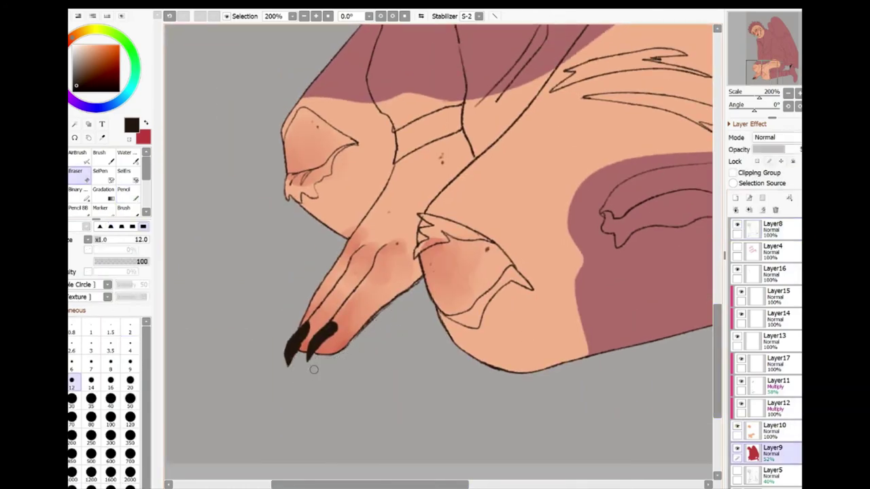
pyautogui.keyDown('ctrl'); pyautogui.click(299, 347); pyautogui.keyUp('ctrl')
# Sample the brown mole colour on the knee and touch up the facial moles on their Multiply layer with the size 4 Pencil.
pyautogui.scroll(10, 438, 251)
pyautogui.scroll(-10, 438, 251)
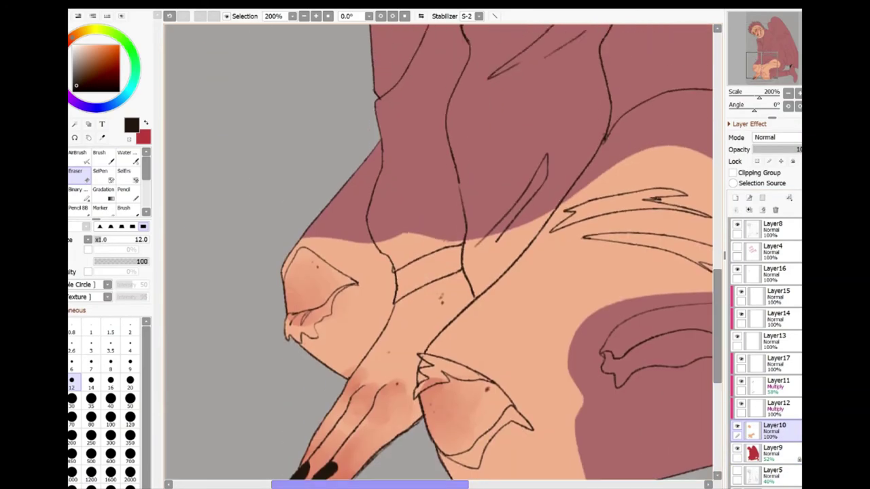
pyautogui.hscroll(2, 439, 252)
pyautogui.hscroll(-2, 439, 251)
pyautogui.keyDown('alt'); pyautogui.click(469, 389); pyautogui.keyUp('alt')
pyautogui.keyDown('ctrl'); pyautogui.click(469, 389); pyautogui.keyUp('ctrl')
pyautogui.press('n')
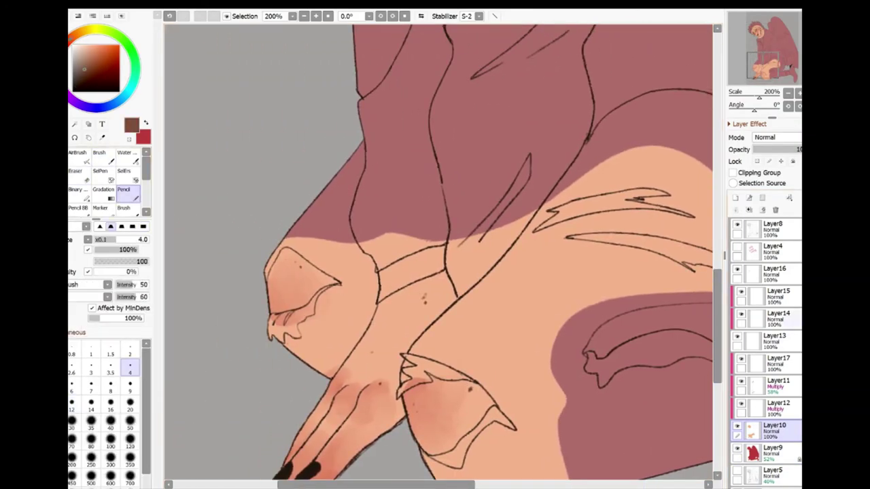
pyautogui.scroll(10, 438, 252)
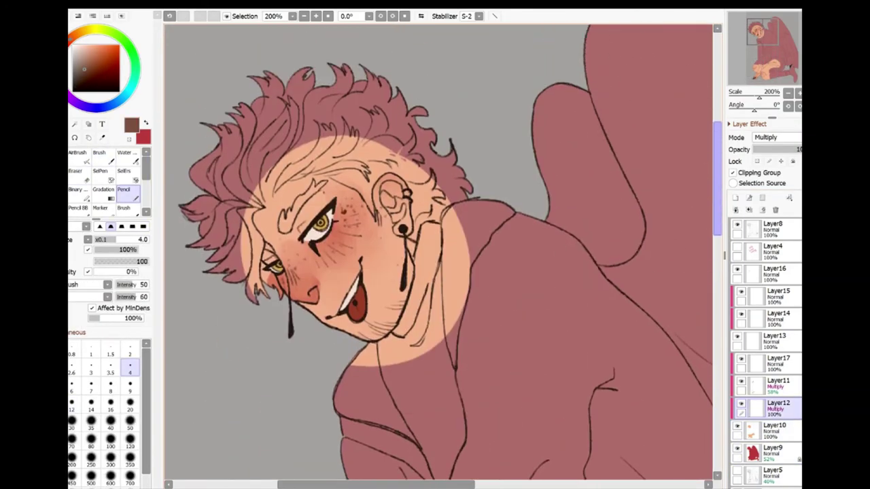
pyautogui.press('-')
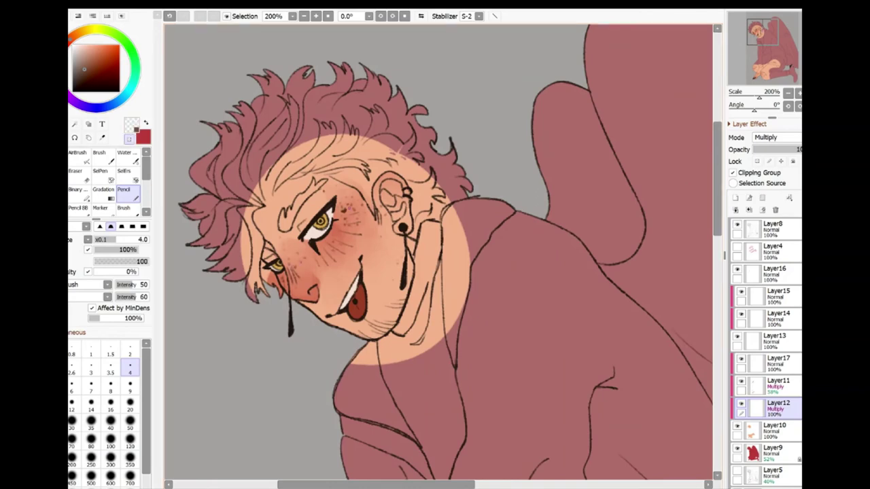
pyautogui.press('-')
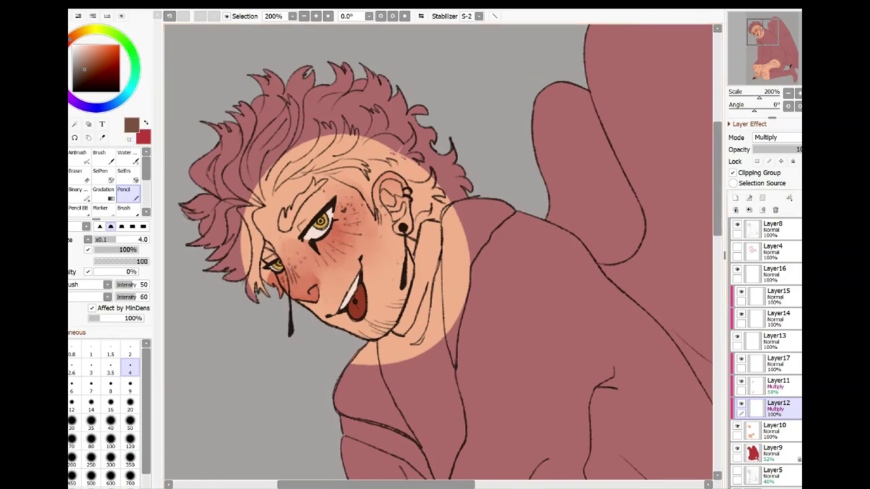
# On a new layer, colour the curly hair and the eyebrow sandy blonde within a selection made from the silhouette layer.
pyautogui.click(735, 198)
pyautogui.click(768, 449)
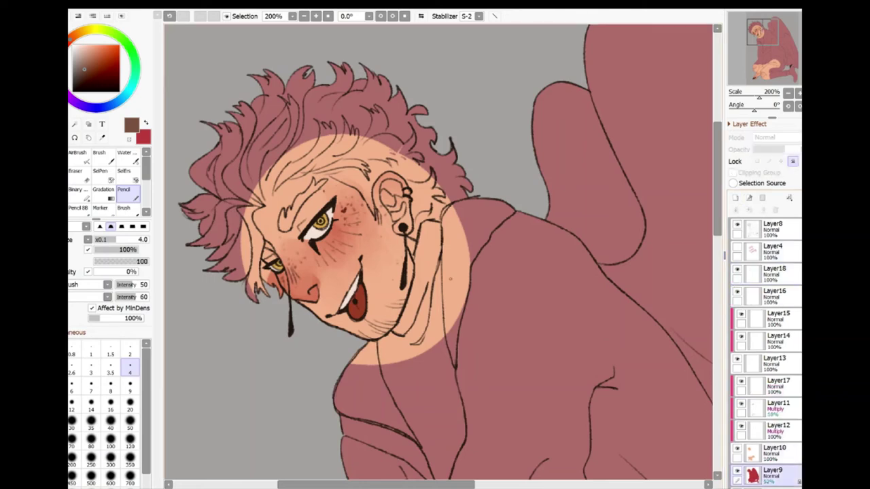
pyautogui.click(74, 124)
pyautogui.click(516, 354)
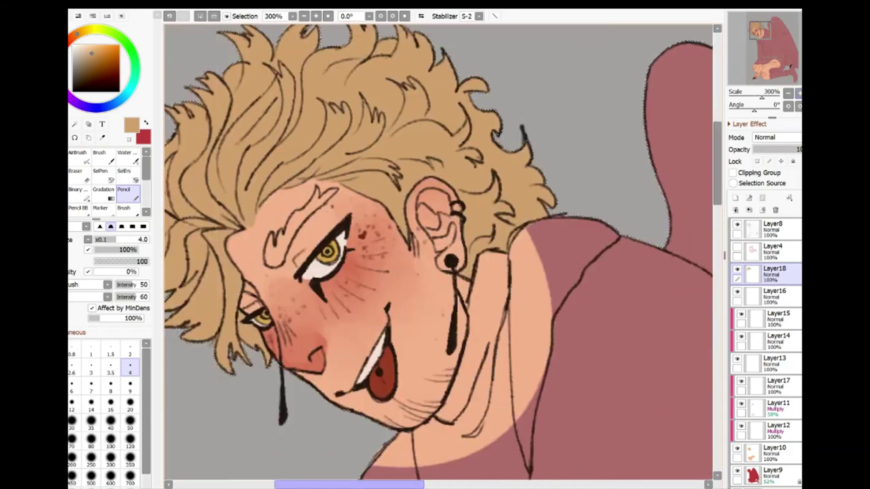
pyautogui.hscroll(-2, 438, 257)
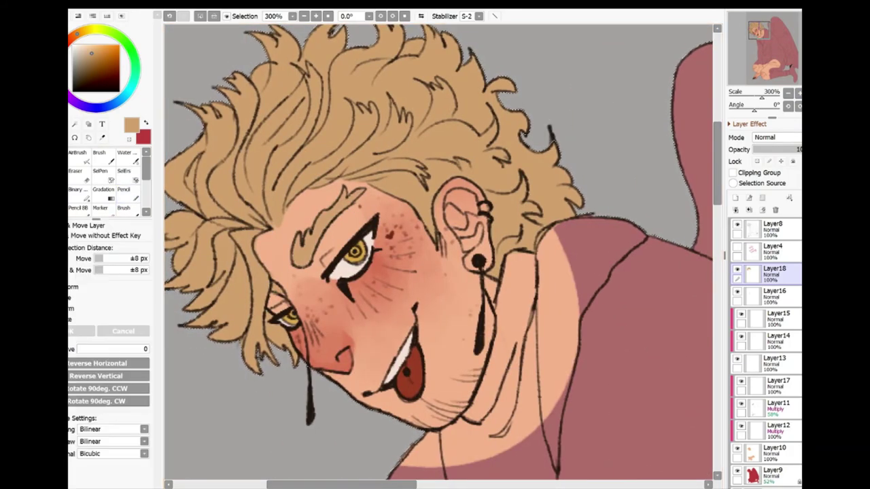
pyautogui.press('c')
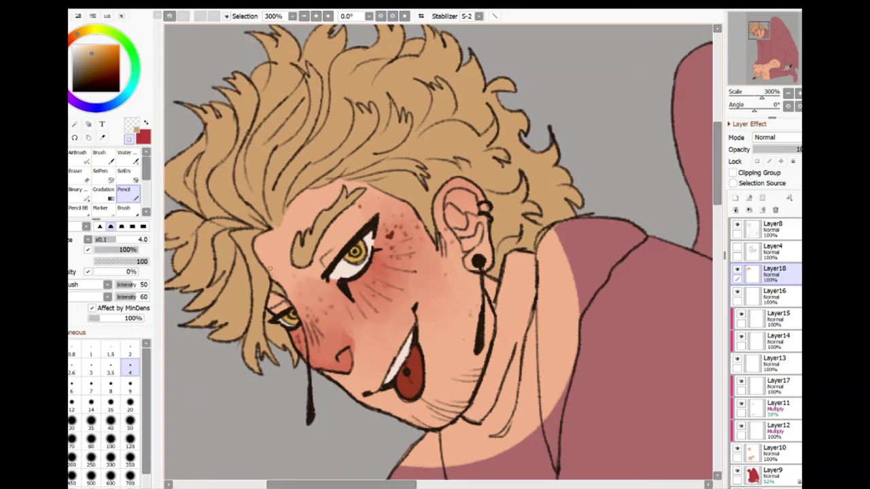
pyautogui.hscroll(-3, 547, 248)
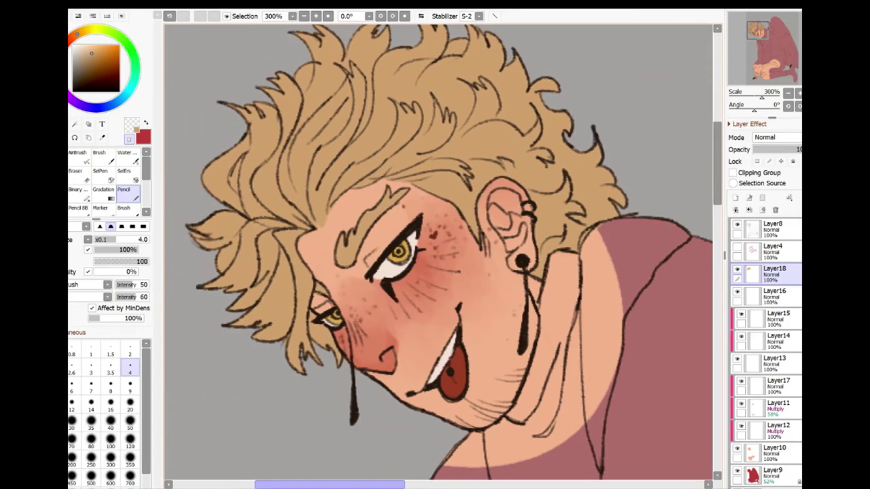
# Add a clipped layer above the hair colour and apply a diagonal gradient fading into red towards the nape.
pyautogui.hotkey('ctrl', 'shift', 'n')
pyautogui.moveTo(324, 107); pyautogui.dragTo(515, 309)
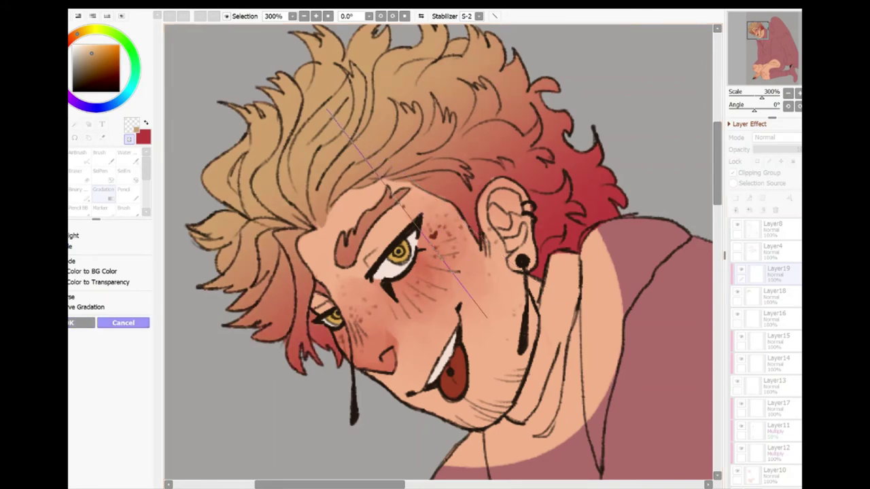
pyautogui.press('Return')
# Erase the red gradient from the crown and front curls, refining its edges with the Eraser at size 4.
pyautogui.press('e')
pyautogui.moveTo(306, 234)
pyautogui.mouseDown()
pyautogui.moveTo(272, 313)
pyautogui.moveTo(208, 299)
pyautogui.moveTo(285, 340)
pyautogui.moveTo(313, 204)
pyautogui.moveTo(611, 89)
pyautogui.moveTo(389, 155)
pyautogui.moveTo(442, 89)
pyautogui.moveTo(489, 54)
pyautogui.moveTo(462, 108)
pyautogui.mouseUp()
pyautogui.press('[')
pyautogui.press('[')
pyautogui.press('[')
pyautogui.press('[')
pyautogui.press('[')
pyautogui.press('[')
pyautogui.press('[')
pyautogui.press('[')
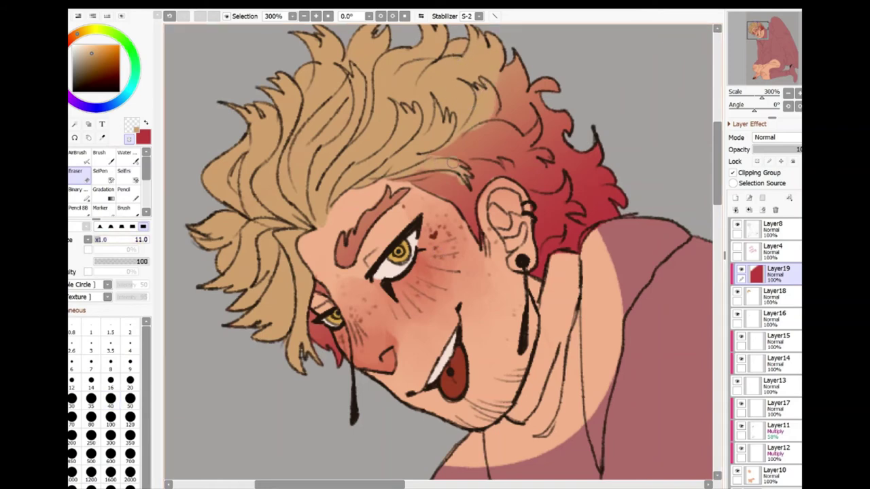
pyautogui.press('[')
pyautogui.press('[')
pyautogui.press('[')
pyautogui.press('[')
pyautogui.press('[')
pyautogui.press('[')
pyautogui.press('[')
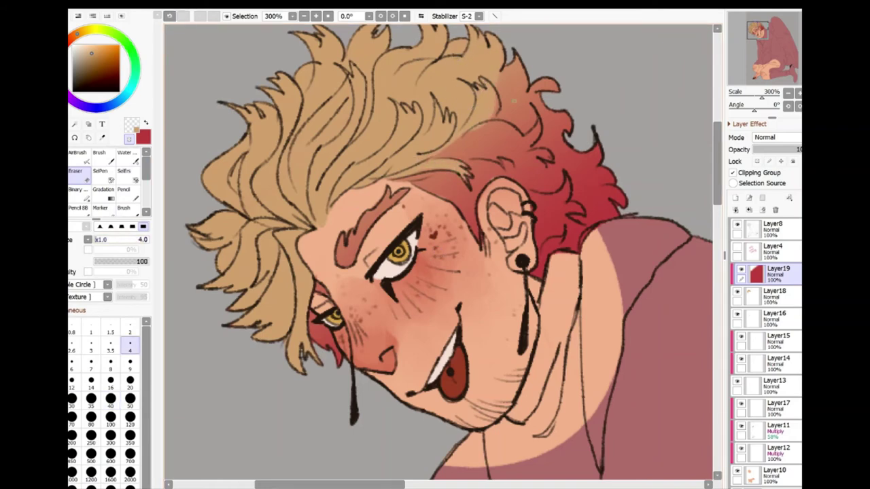
# Compare blending modes for the hair gradient layer and set it to Multiply at 40% opacity.
pyautogui.scroll(-1, 775, 138)
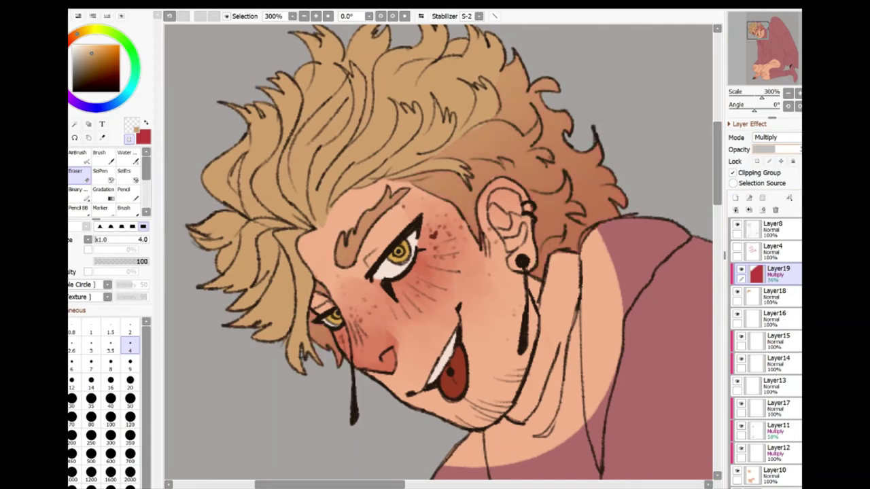
pyautogui.scroll(-4, 775, 137)
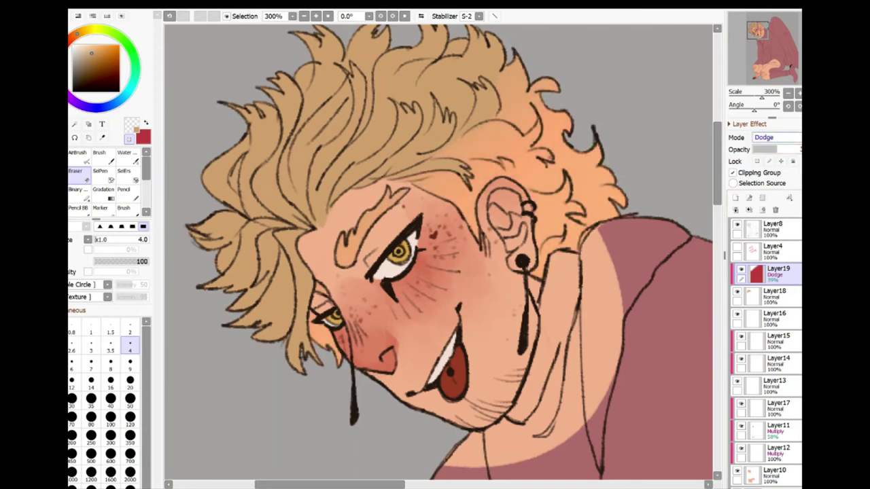
pyautogui.scroll(4, 775, 137)
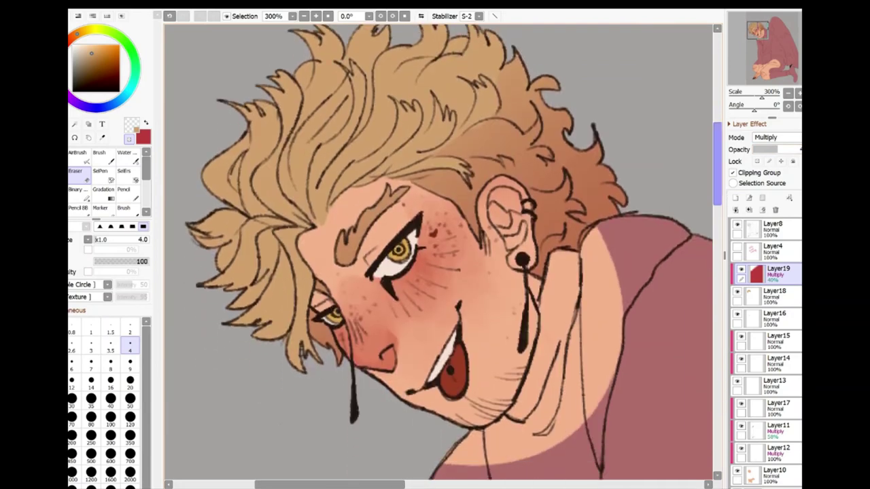
pyautogui.scroll(-1, 438, 251)
# Add another clipped layer above the hair, apply a red gradient from the crown towards the face, and lower its opacity to 34%.
pyautogui.hotkey('ctrl', 'shift', 'n')
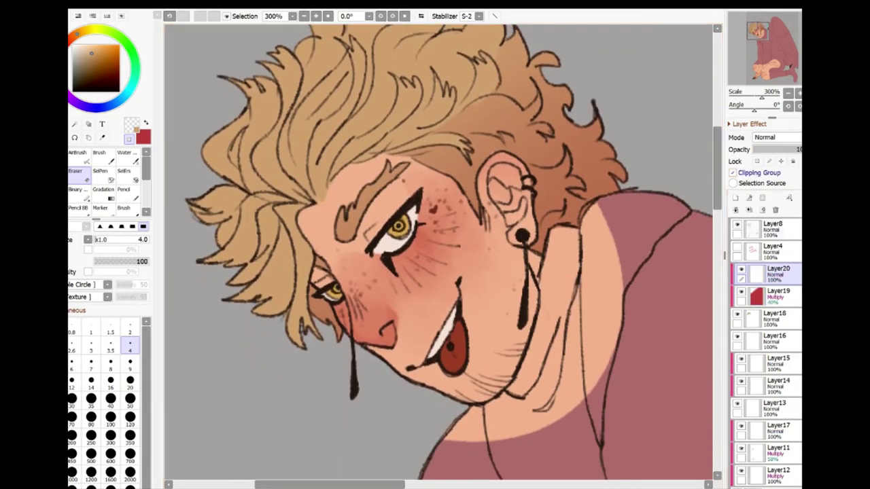
pyautogui.click(104, 189)
pyautogui.moveTo(326, 61); pyautogui.dragTo(381, 217)
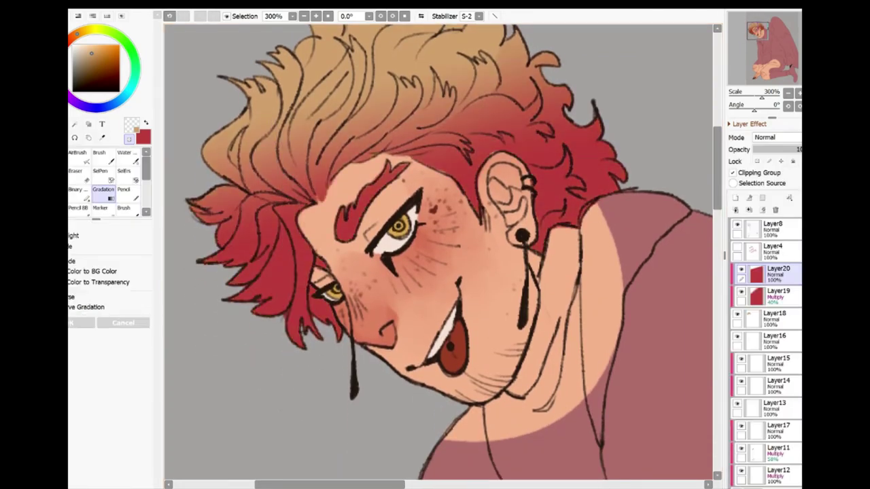
pyautogui.moveTo(799, 149); pyautogui.dragTo(781, 148)
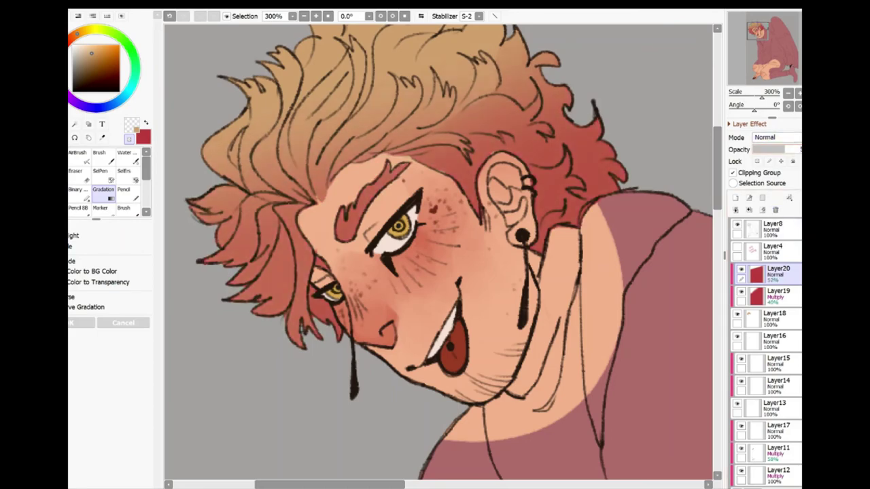
pyautogui.press('n')
pyautogui.scroll(-3, 438, 251)
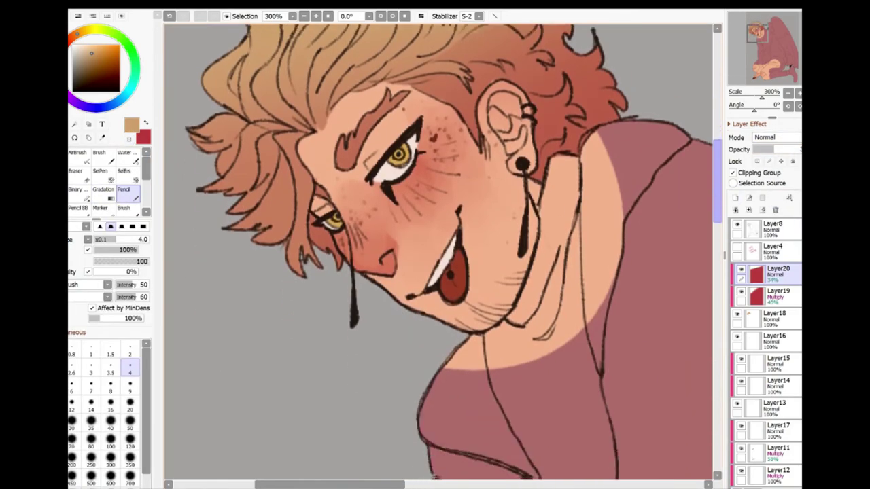
# On a new layer beneath the hair colour, fill the high-neck shirt dark brown and clean up the hair colour around its collar.
pyautogui.scroll(-3, 438, 252)
pyautogui.hscroll(3, 438, 251)
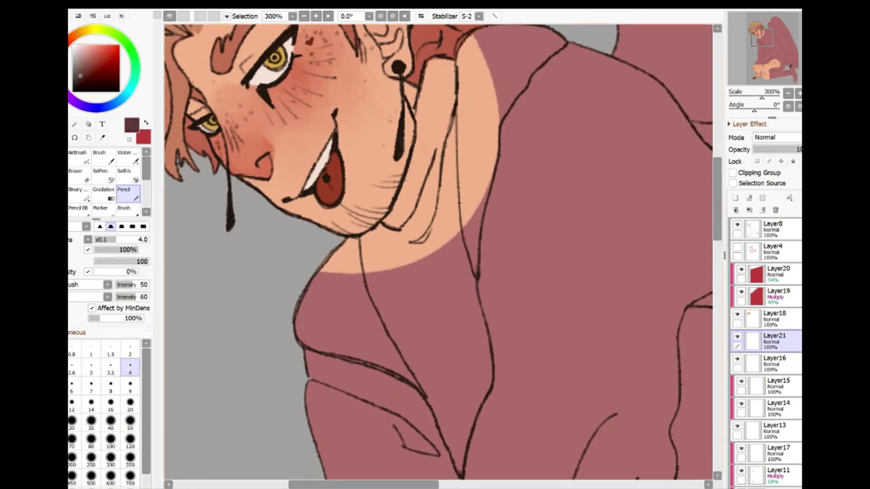
pyautogui.moveTo(360, 228)
pyautogui.mouseDown()
pyautogui.moveTo(449, 479)
pyautogui.moveTo(435, 61)
pyautogui.mouseUp()
pyautogui.click(435, 272)
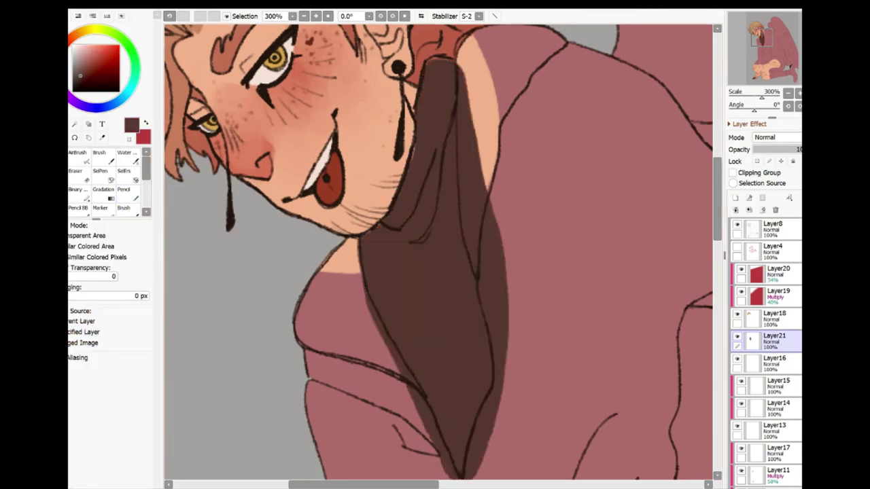
pyautogui.click(775, 318)
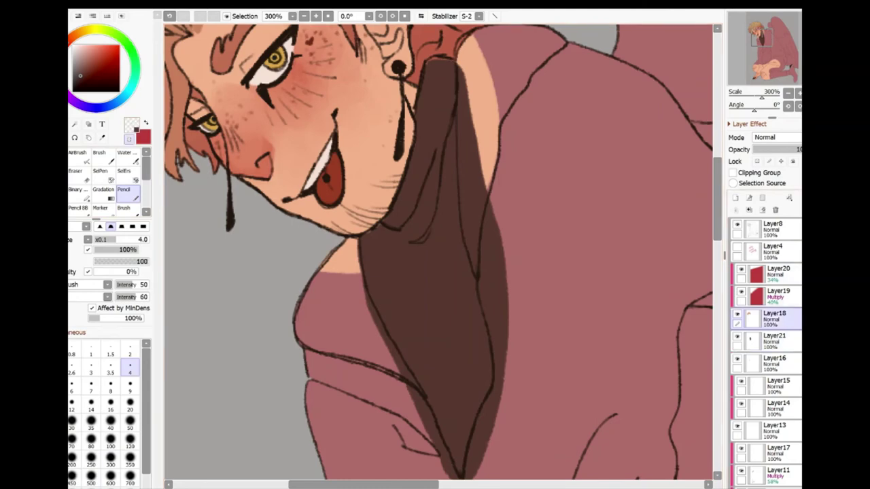
pyautogui.keyDown('alt'); pyautogui.click(427, 61); pyautogui.keyUp('alt')
pyautogui.click(774, 340)
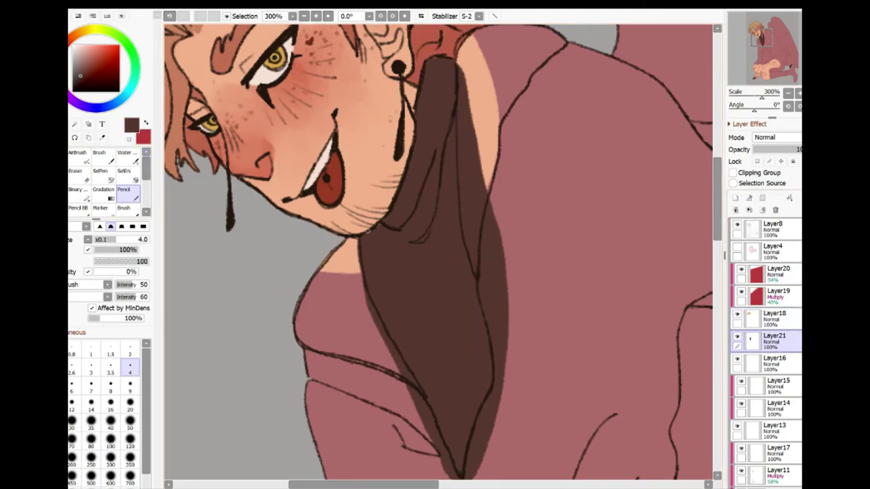
# Outline and fill the cuff showing below the jacket sleeve at the wrist with the same dark brown.
pyautogui.scroll(-5, 402, 206)
pyautogui.moveTo(465, 217)
pyautogui.mouseDown()
pyautogui.moveTo(362, 299)
pyautogui.moveTo(447, 207)
pyautogui.moveTo(464, 251)
pyautogui.mouseUp()
pyautogui.click(411, 255)
pyautogui.press('e')
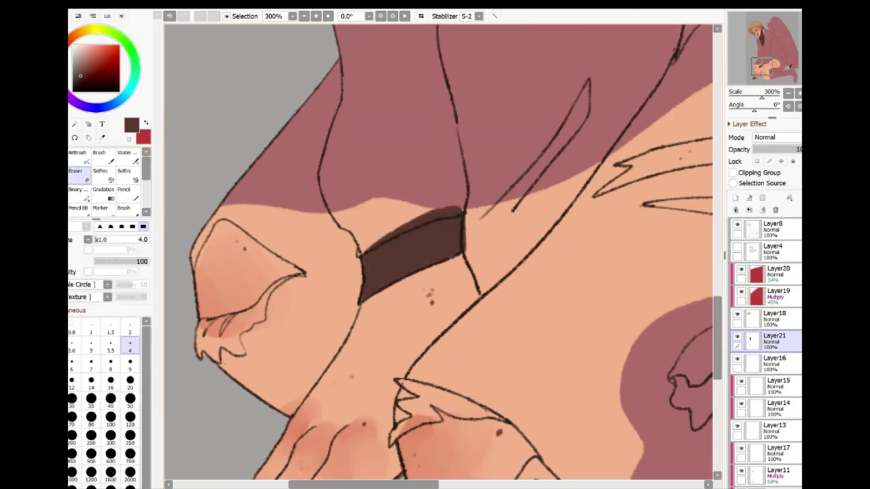
# Select the jacket's body, hood and sleeves on the line art layer with the Magic Wand, and refine the selection with the size 44 SelPen.
pyautogui.scroll(-5, 439, 251)
pyautogui.scroll(2, 445, 244)
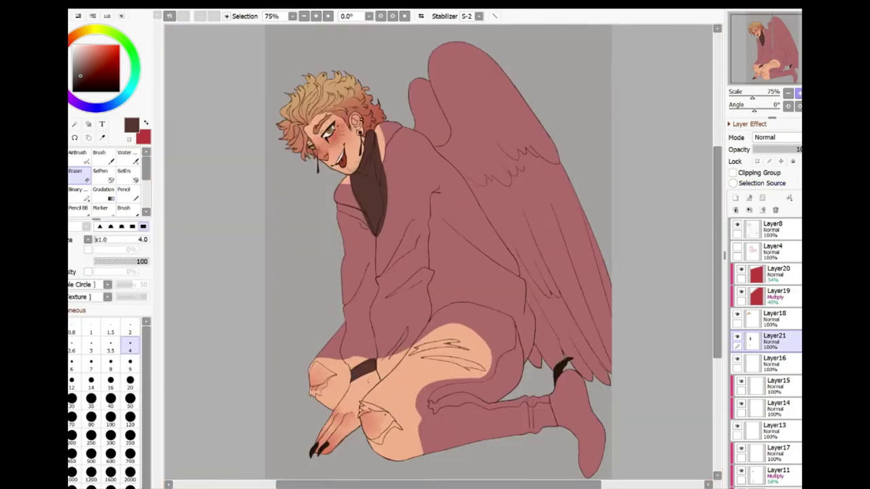
pyautogui.press('x')
pyautogui.click(107, 16)
pyautogui.press('b')
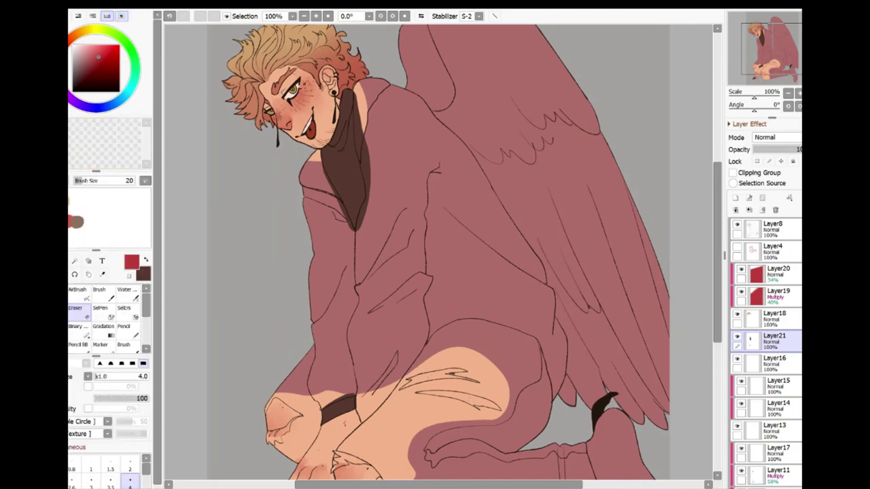
pyautogui.press('n')
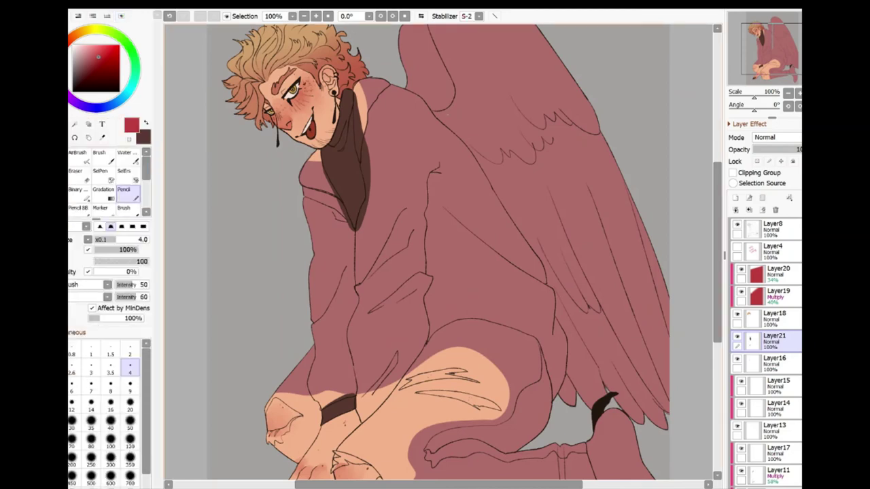
pyautogui.click(772, 229)
pyautogui.click(75, 123)
pyautogui.click(442, 258)
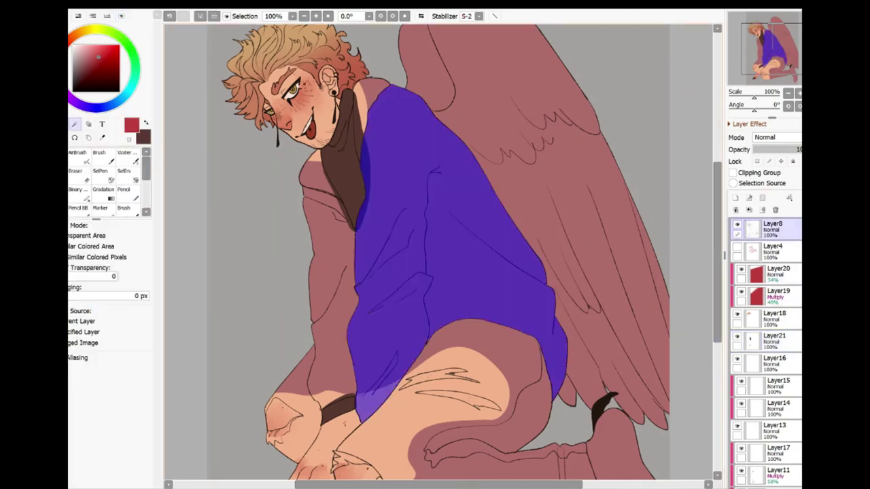
pyautogui.click(370, 119)
pyautogui.click(329, 285)
pyautogui.click(100, 170)
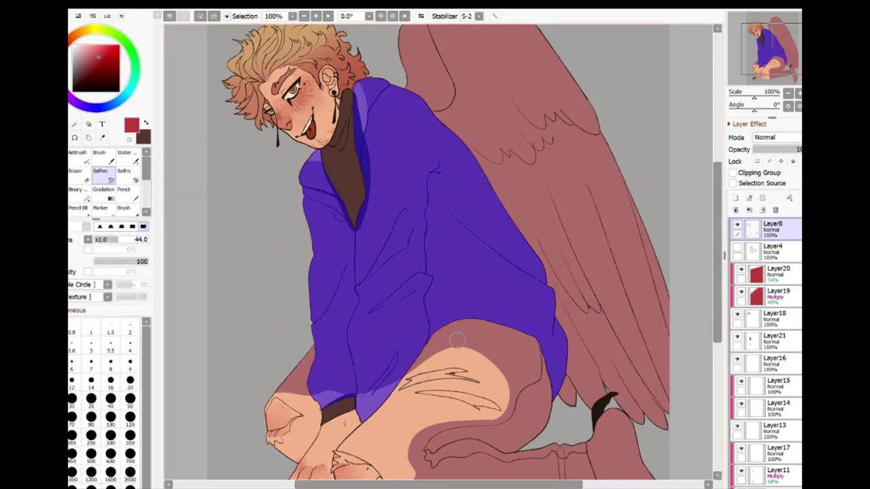
# Fill the jacket selection with red on a new layer above the shirt colour, and deselect.
pyautogui.press('g')
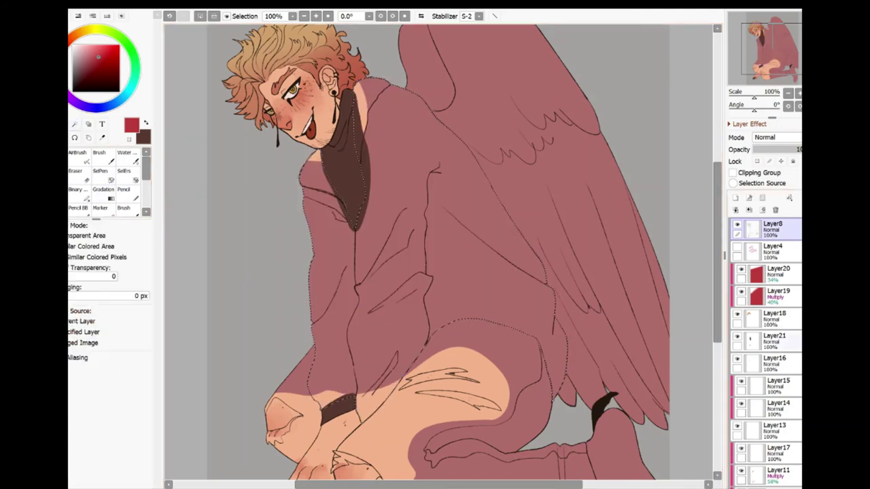
pyautogui.click(771, 342)
pyautogui.click(421, 238)
pyautogui.hotkey('ctrl', 'd')
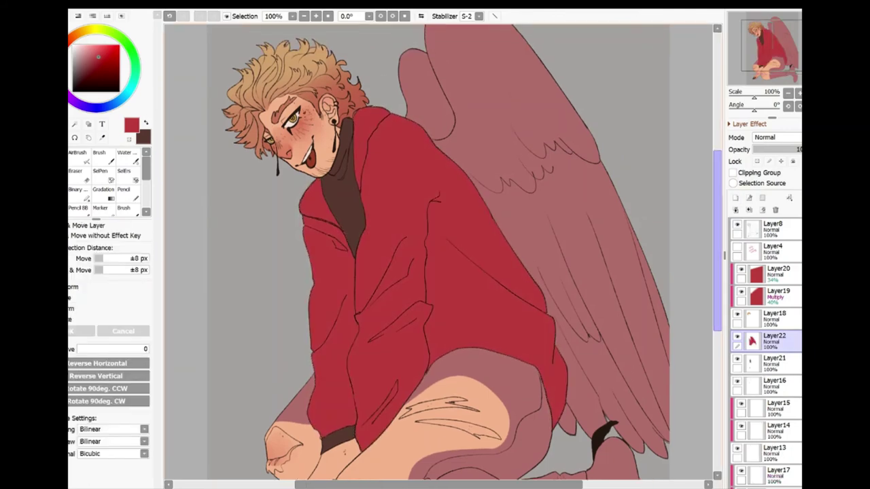
pyautogui.press('n')
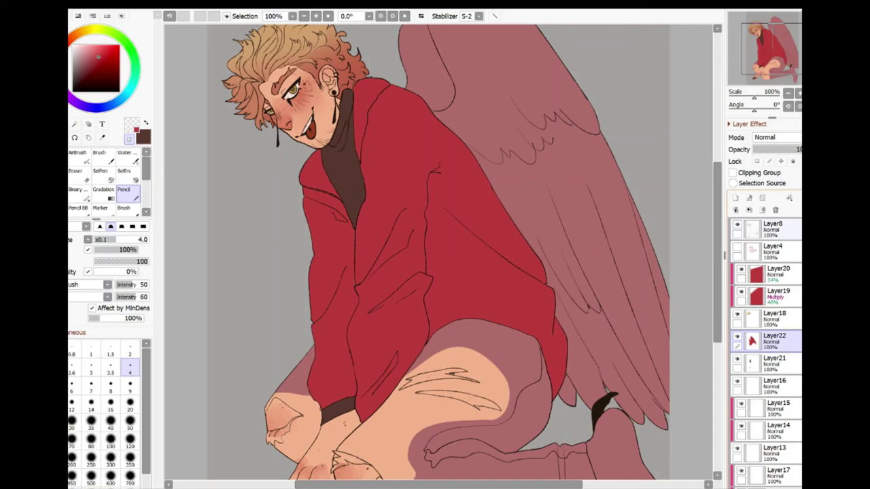
# Move Layer4 above the line art, write "brb" with a smiley in white at size 6, and clear the note.
pyautogui.moveTo(772, 251); pyautogui.dragTo(772, 229)
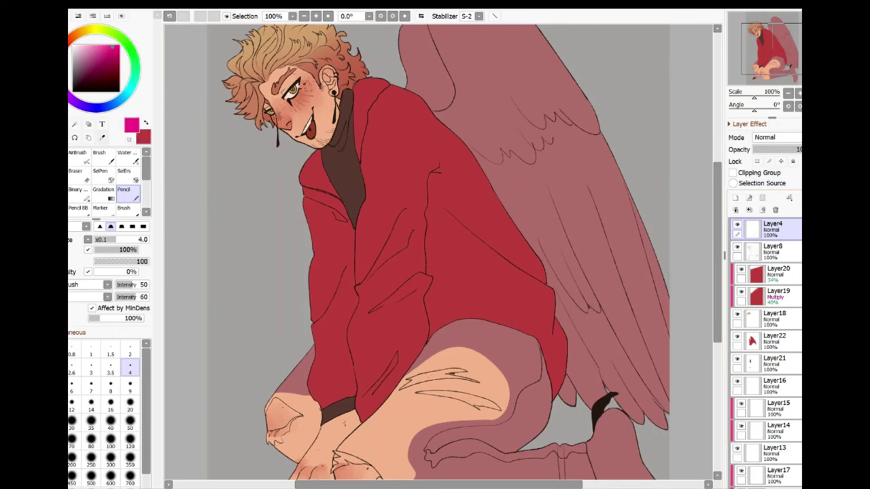
pyautogui.click(71, 364)
pyautogui.click(73, 46)
pyautogui.moveTo(416, 125); pyautogui.dragTo(434, 178)
pyautogui.moveTo(439, 156)
pyautogui.mouseDown()
pyautogui.moveTo(469, 155)
pyautogui.moveTo(484, 170)
pyautogui.mouseUp()
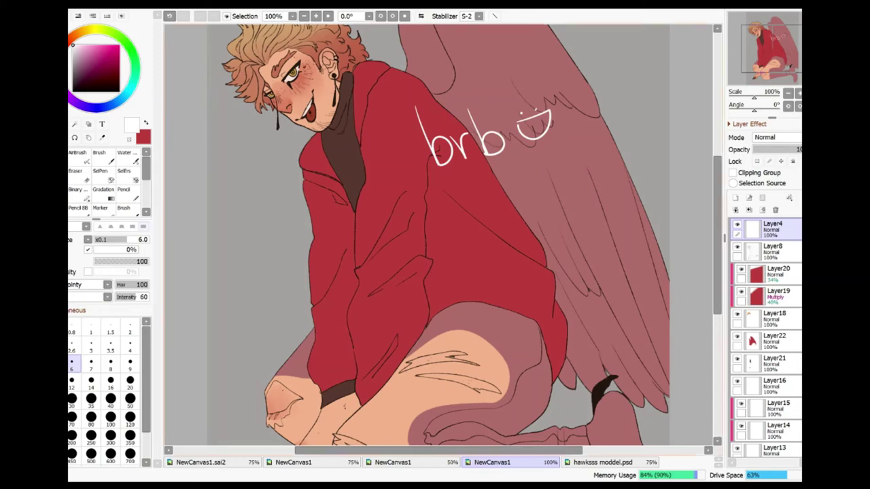
pyautogui.scroll(1, 441, 234)
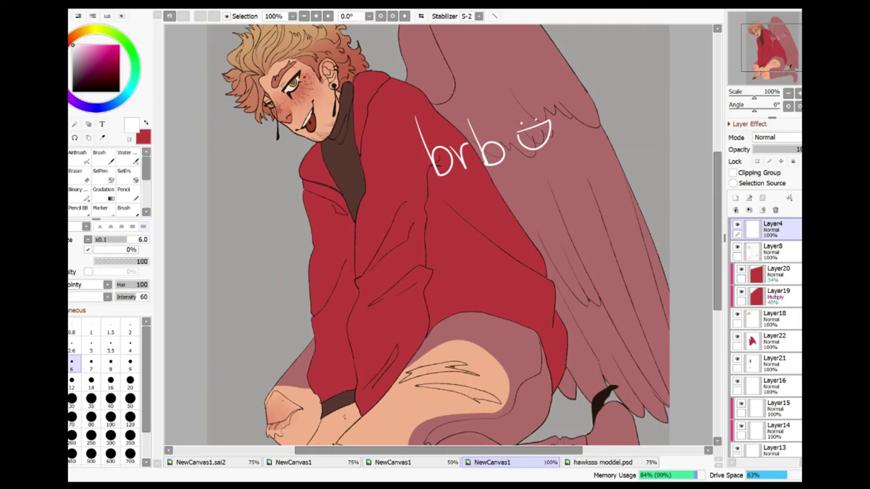
pyautogui.hscroll(1, 441, 237)
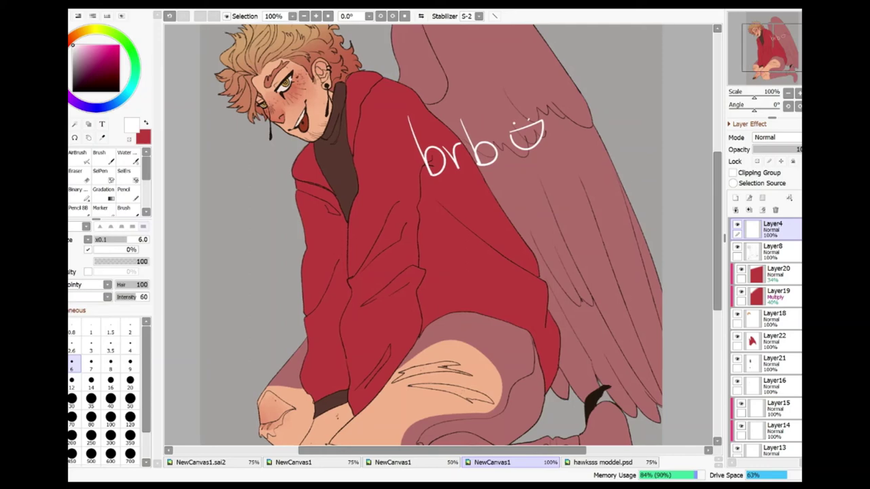
pyautogui.press('Delete')
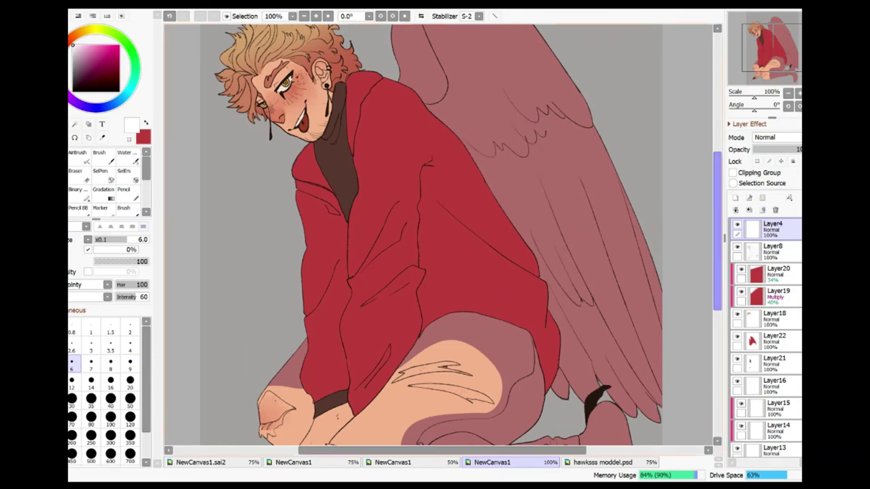
# Add a clipped layer above the red jacket colour and fill it with the dark brown sampled from the drawing.
pyautogui.scroll(-4, 440, 234)
pyautogui.click(768, 339)
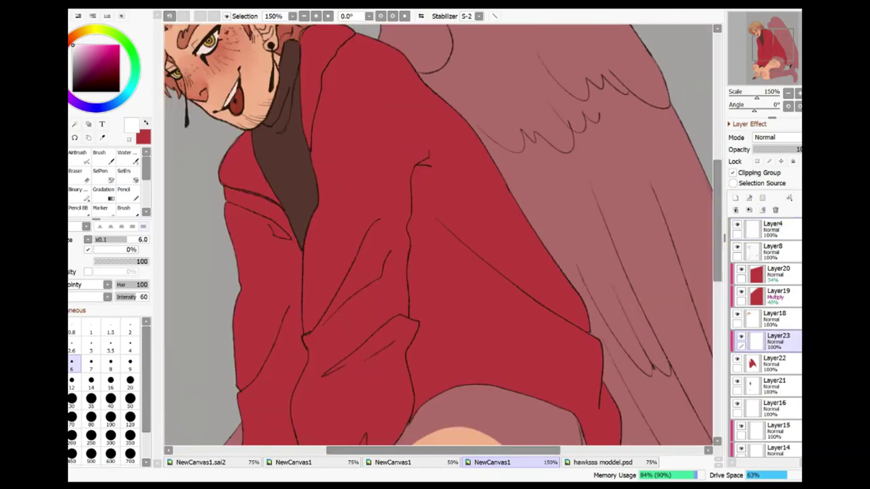
pyautogui.press('b')
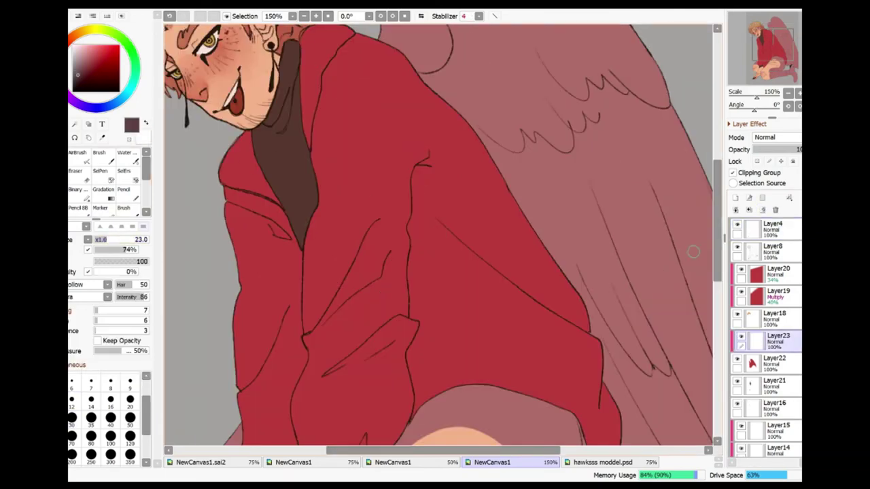
pyautogui.scroll(-5, 437, 234)
pyautogui.scroll(6, 438, 235)
pyautogui.scroll(2, 437, 235)
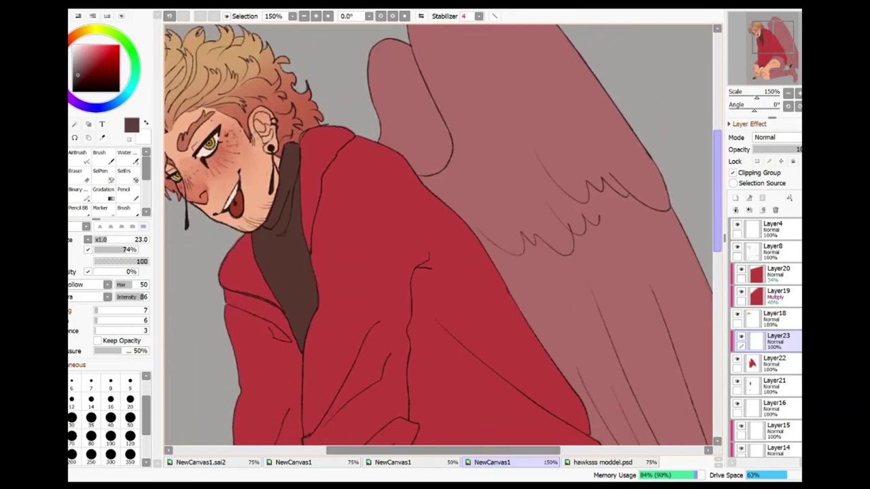
pyautogui.scroll(-2, 438, 234)
pyautogui.press('g')
pyautogui.click(476, 278)
# Reveal two red stripes down the upper part of the near sleeve by painting with transparency using the size 30 brush.
pyautogui.press('b')
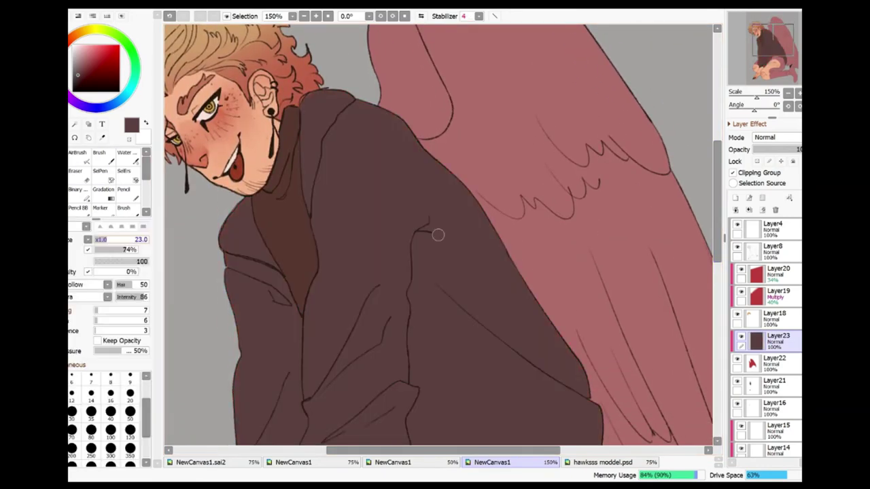
pyautogui.moveTo(316, 180); pyautogui.dragTo(333, 253)
pyautogui.hotkey('ctrl', 'z')
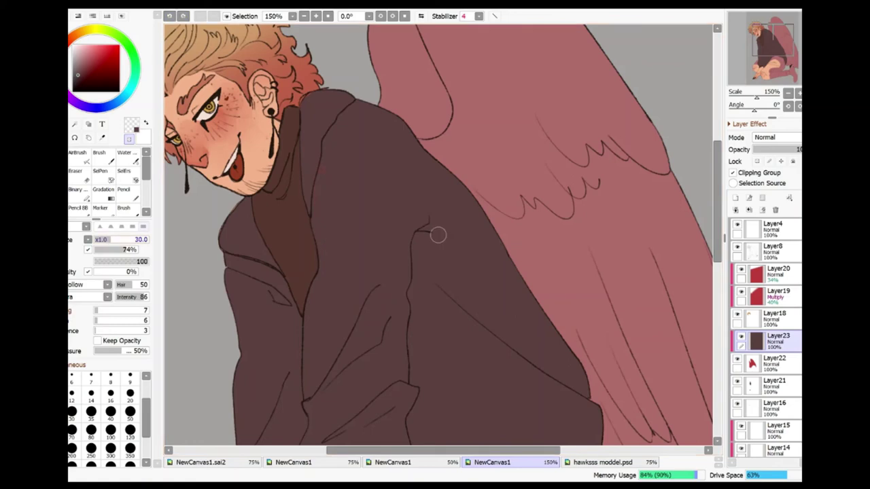
pyautogui.press(']')
pyautogui.press(']')
pyautogui.moveTo(311, 156); pyautogui.dragTo(328, 350)
pyautogui.moveTo(338, 269)
pyautogui.mouseDown()
pyautogui.moveTo(328, 378)
pyautogui.moveTo(333, 428)
pyautogui.mouseUp()
pyautogui.moveTo(327, 109); pyautogui.dragTo(367, 346)
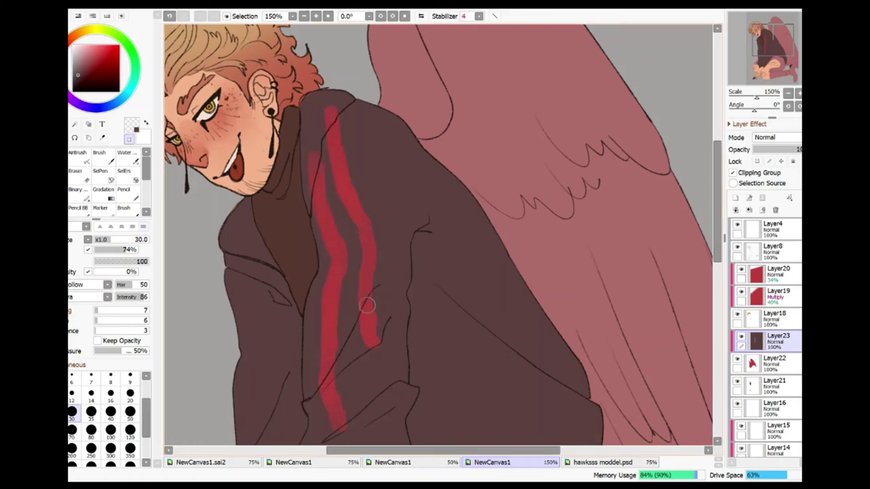
# Extend the red stripes down the near sleeve to the cuff and add one along its front edge by painting with transparency.
pyautogui.scroll(-3, 350, 204)
pyautogui.moveTo(371, 224); pyautogui.dragTo(387, 370)
pyautogui.moveTo(340, 306); pyautogui.dragTo(358, 437)
pyautogui.moveTo(299, 193); pyautogui.dragTo(307, 425)
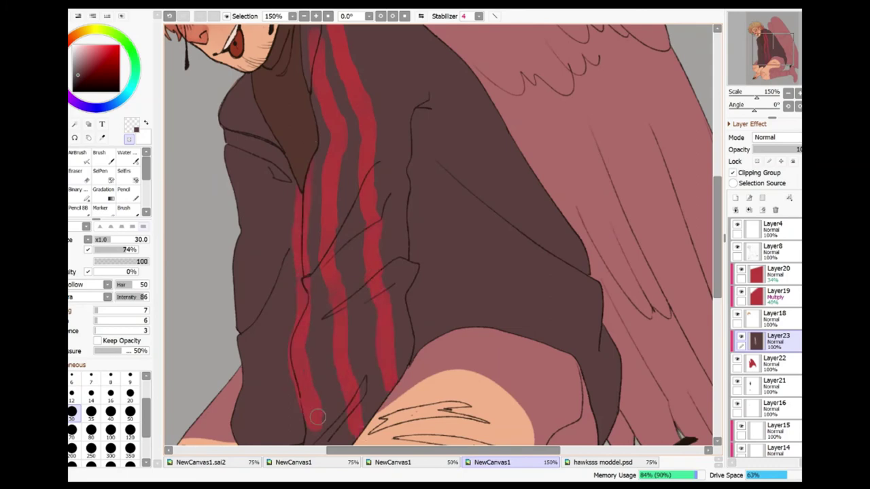
pyautogui.hotkey('ctrl', 'z')
pyautogui.scroll(-2, 308, 408)
pyautogui.moveTo(314, 371); pyautogui.dragTo(293, 92)
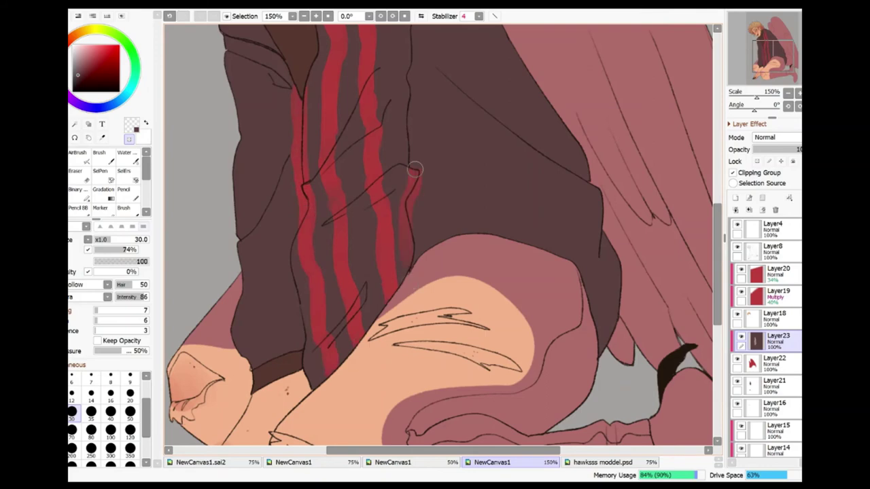
# Reveal more red stripes at the rear of the sleeve and fanning diagonally across the jacket's back with the transparent brush.
pyautogui.scroll(4, 415, 163)
pyautogui.scroll(-1, 415, 163)
pyautogui.moveTo(367, 55)
pyautogui.mouseDown()
pyautogui.moveTo(406, 292)
pyautogui.moveTo(378, 95)
pyautogui.moveTo(409, 184)
pyautogui.moveTo(430, 132)
pyautogui.moveTo(403, 77)
pyautogui.moveTo(425, 133)
pyautogui.moveTo(485, 170)
pyautogui.moveTo(558, 284)
pyautogui.mouseUp()
pyautogui.scroll(-3, 452, 191)
pyautogui.moveTo(419, 93); pyautogui.dragTo(583, 242)
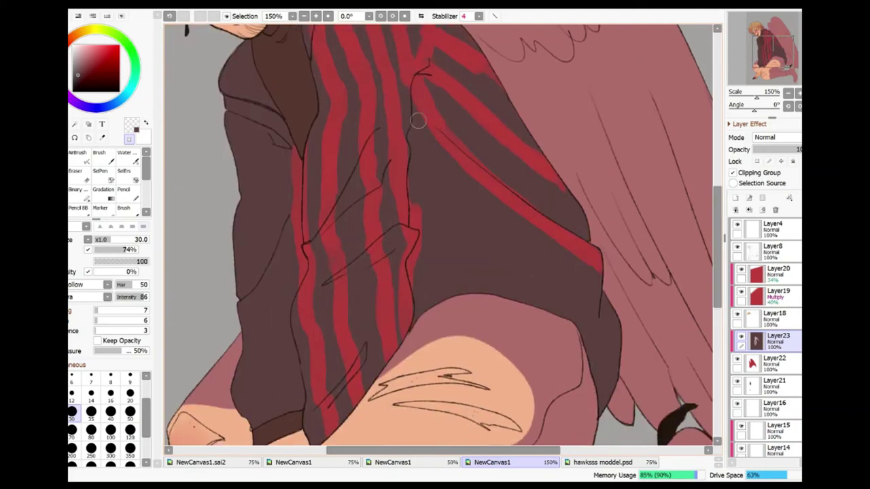
pyautogui.moveTo(418, 120)
pyautogui.mouseDown()
pyautogui.moveTo(485, 249)
pyautogui.moveTo(608, 334)
pyautogui.moveTo(615, 362)
pyautogui.mouseUp()
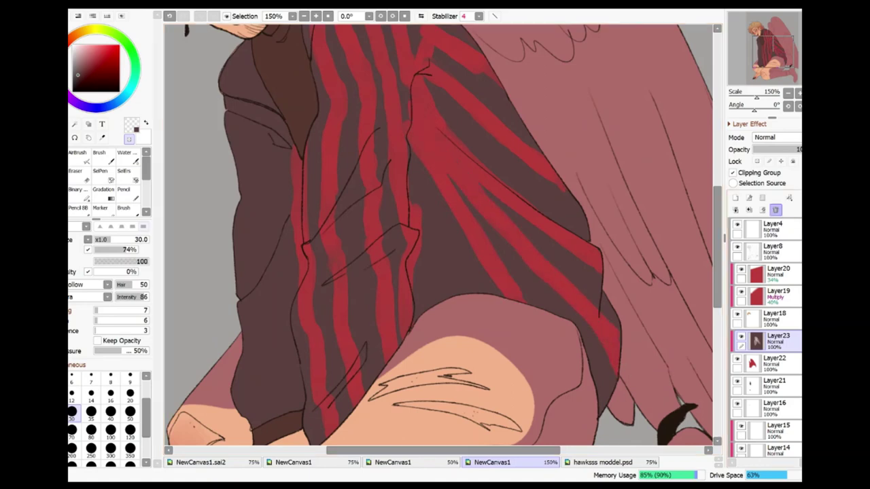
# Delete the clipped dark brown stripe layer above the red jacket colour.
pyautogui.click(776, 210)
pyautogui.click(103, 189)
pyautogui.hotkey('ctrl', '-')
pyautogui.hotkey('ctrl', '-')
pyautogui.moveTo(419, 75); pyautogui.dragTo(419, 177)
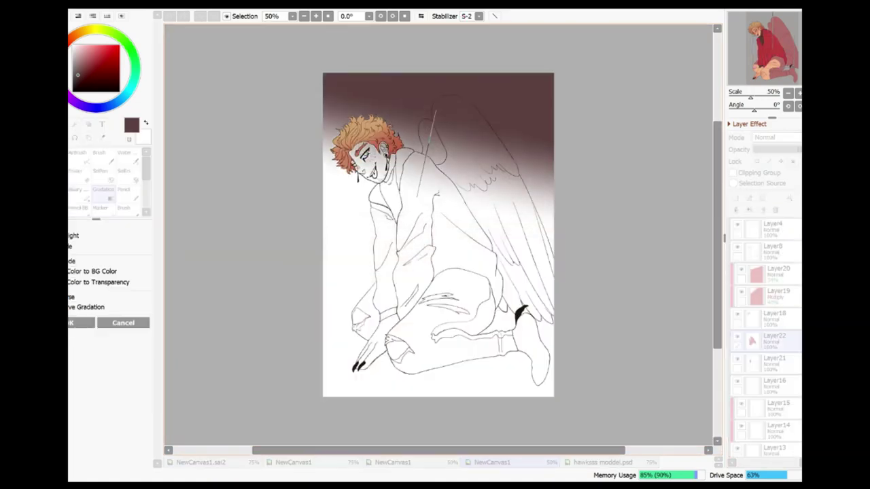
pyautogui.moveTo(419, 109); pyautogui.dragTo(417, 180)
pyautogui.press('Escape')
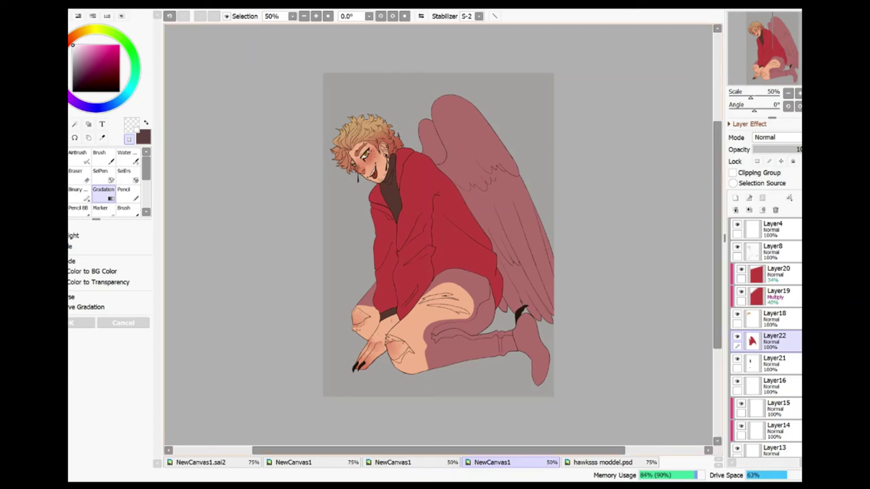
# Add a new clipped layer on top of the hair's colour layers.
pyautogui.click(763, 210)
pyautogui.moveTo(775, 336); pyautogui.dragTo(775, 272)
pyautogui.click(732, 173)
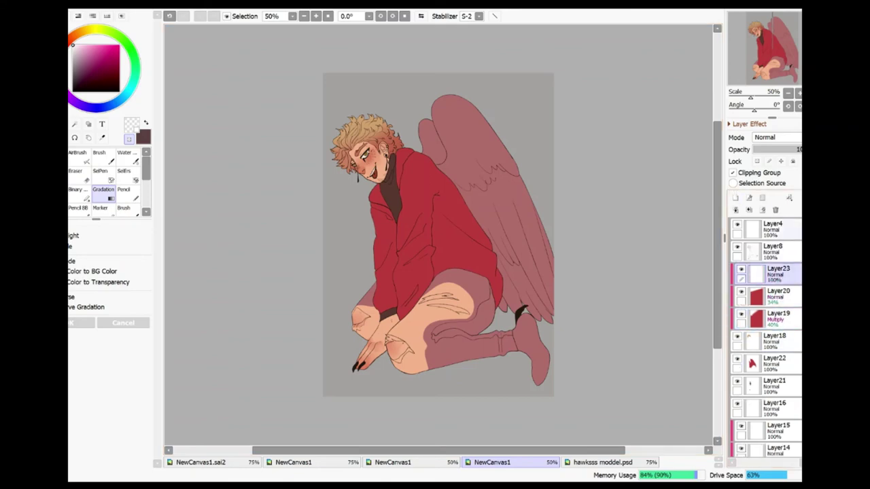
# Paint golden yellow highlights along the blond curls and fringe with the brush.
pyautogui.scroll(3, 381, 204)
pyautogui.scroll(1, 381, 204)
pyautogui.keyDown('alt'); pyautogui.click(228, 261); pyautogui.keyUp('alt')
pyautogui.press('b')
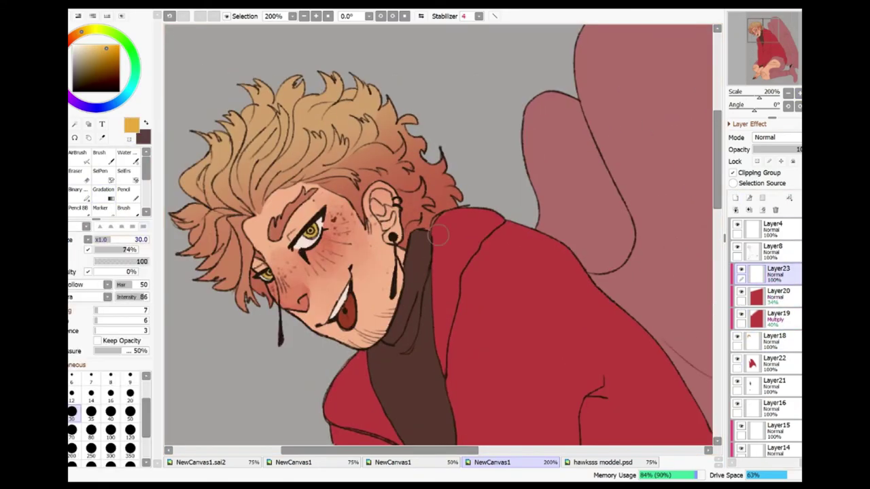
pyautogui.moveTo(229, 256)
pyautogui.mouseDown()
pyautogui.moveTo(210, 235)
pyautogui.moveTo(193, 180)
pyautogui.moveTo(232, 183)
pyautogui.moveTo(294, 162)
pyautogui.moveTo(338, 173)
pyautogui.mouseUp()
pyautogui.moveTo(313, 109); pyautogui.dragTo(254, 117)
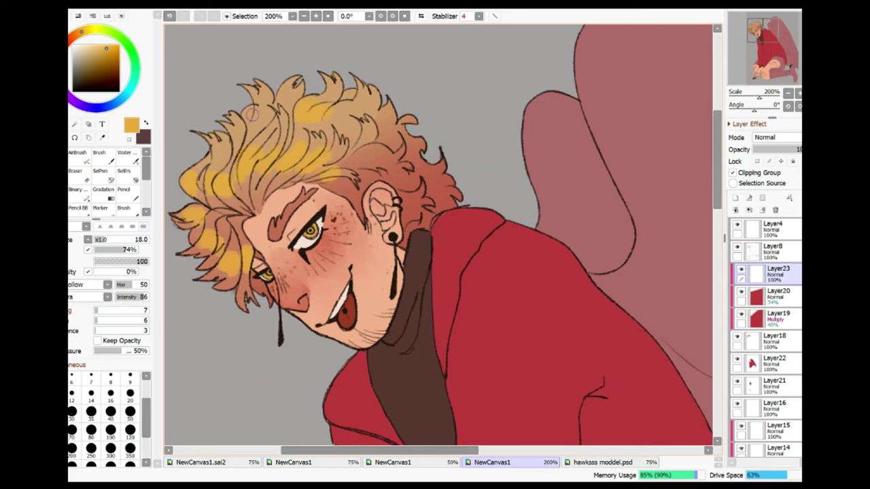
pyautogui.moveTo(430, 365); pyautogui.dragTo(482, 364)
# Trim the hair highlights with the transparent size 12 brush, set their layer to Shine and lower its opacity.
pyautogui.press('c')
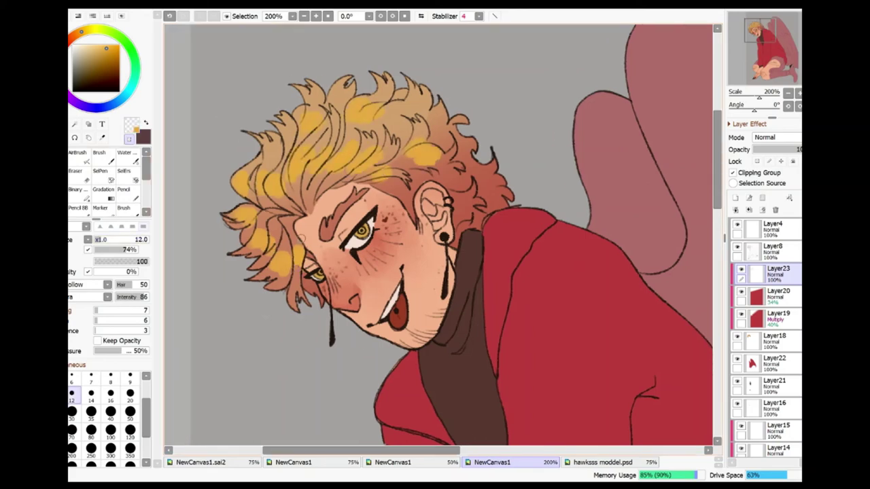
pyautogui.moveTo(285, 253)
pyautogui.mouseDown()
pyautogui.moveTo(265, 224)
pyautogui.moveTo(243, 236)
pyautogui.moveTo(245, 190)
pyautogui.moveTo(267, 162)
pyautogui.moveTo(276, 195)
pyautogui.moveTo(317, 136)
pyautogui.moveTo(309, 180)
pyautogui.mouseUp()
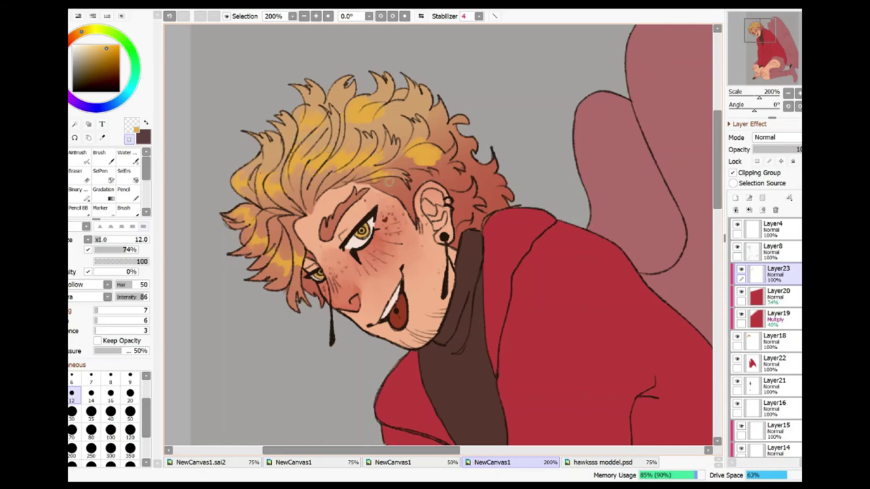
pyautogui.moveTo(408, 157); pyautogui.dragTo(434, 141)
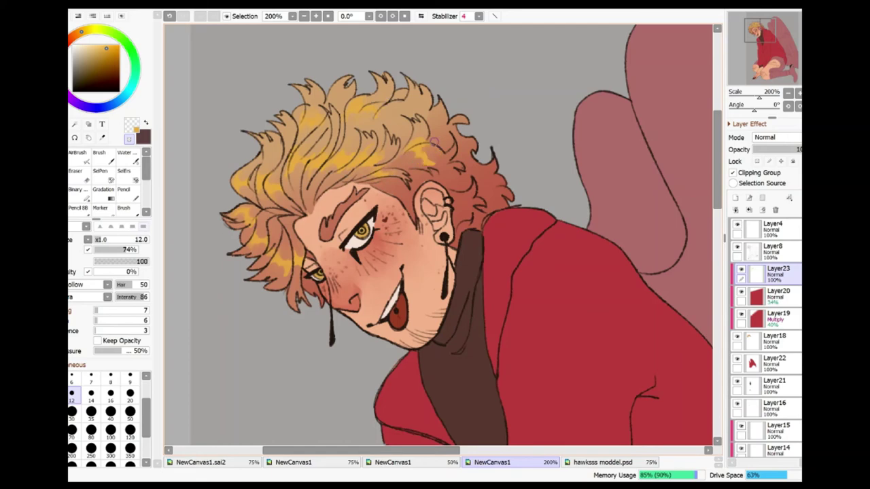
pyautogui.scroll(-3, 774, 137)
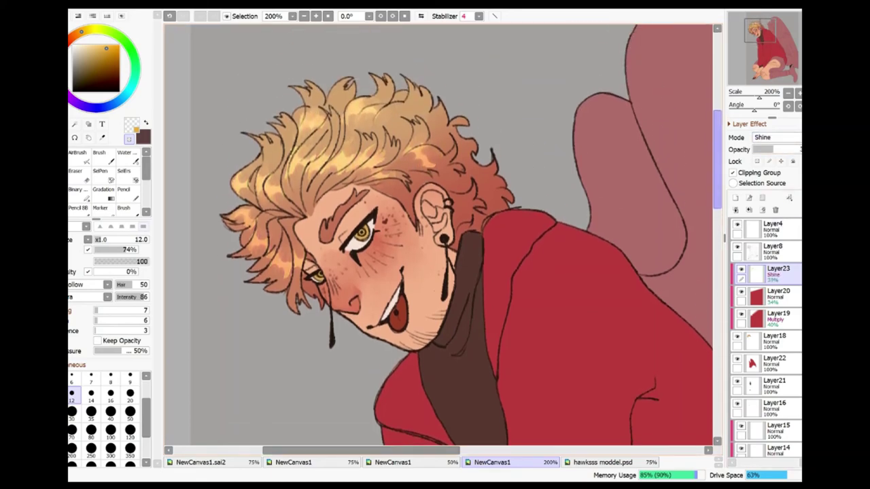
# Add a clipped layer below the highlights and paint dark orange-red shadows on the front locks with the size 4 Pencil.
pyautogui.click(749, 198)
pyautogui.scroll(2, 438, 239)
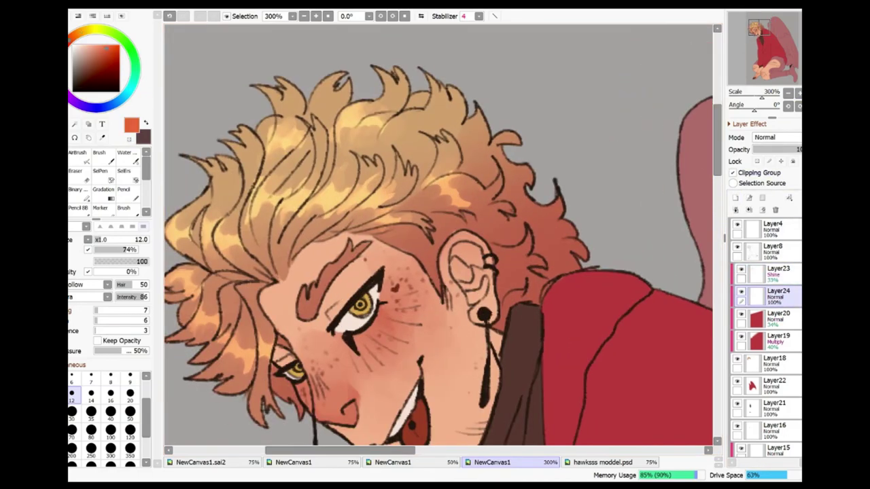
pyautogui.press('n')
pyautogui.moveTo(281, 214)
pyautogui.mouseDown()
pyautogui.moveTo(272, 243)
pyautogui.moveTo(280, 216)
pyautogui.mouseUp()
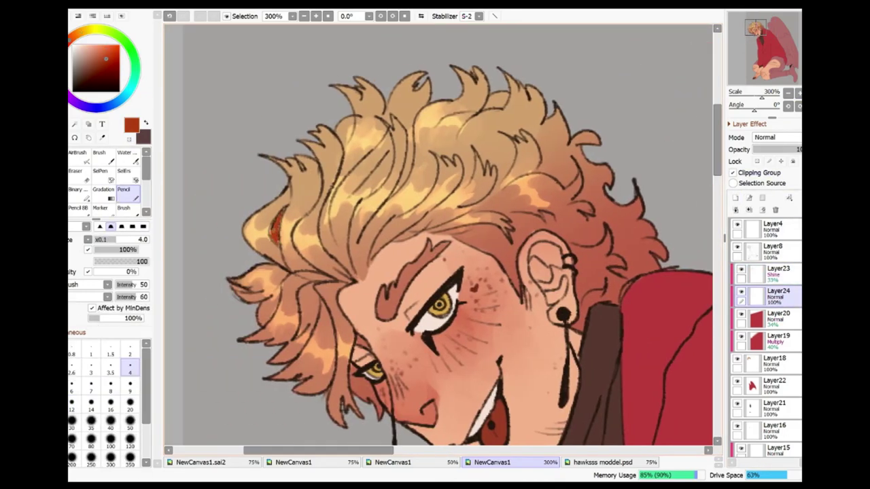
pyautogui.moveTo(312, 302)
pyautogui.mouseDown()
pyautogui.moveTo(314, 320)
pyautogui.moveTo(311, 286)
pyautogui.moveTo(344, 280)
pyautogui.moveTo(333, 299)
pyautogui.moveTo(327, 268)
pyautogui.moveTo(348, 214)
pyautogui.mouseUp()
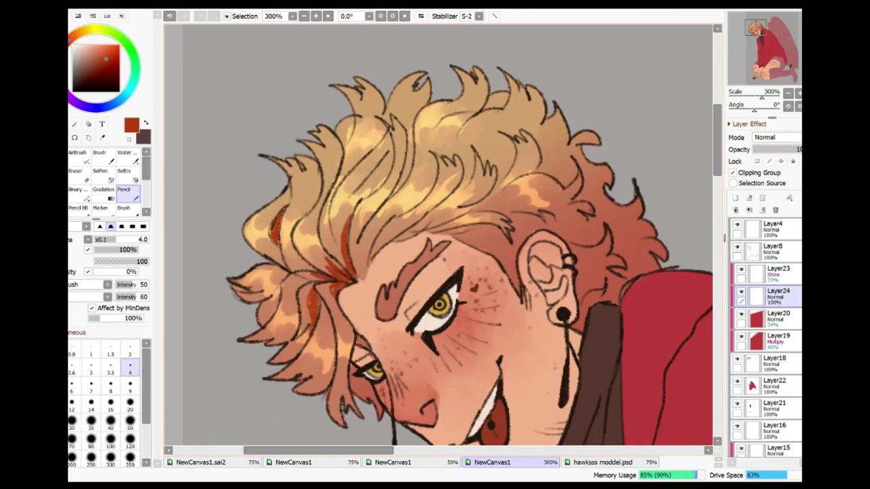
pyautogui.moveTo(359, 336); pyautogui.dragTo(348, 395)
pyautogui.moveTo(319, 367); pyautogui.dragTo(330, 393)
pyautogui.moveTo(325, 303)
pyautogui.mouseDown()
pyautogui.moveTo(320, 330)
pyautogui.moveTo(329, 350)
pyautogui.mouseUp()
pyautogui.press('c')
pyautogui.press('c')
# Paint orange-red shadows where the front curls overlap and at the hair roots above the forehead.
pyautogui.moveTo(312, 255); pyautogui.dragTo(292, 272)
pyautogui.moveTo(310, 256)
pyautogui.mouseDown()
pyautogui.moveTo(279, 280)
pyautogui.moveTo(269, 261)
pyautogui.mouseUp()
pyautogui.moveTo(319, 158); pyautogui.dragTo(306, 200)
pyautogui.moveTo(352, 120); pyautogui.dragTo(344, 146)
pyautogui.hotkey('ctrl', 'z')
pyautogui.moveTo(390, 223); pyautogui.dragTo(371, 261)
pyautogui.moveTo(414, 210); pyautogui.dragTo(379, 238)
pyautogui.moveTo(420, 218); pyautogui.dragTo(400, 241)
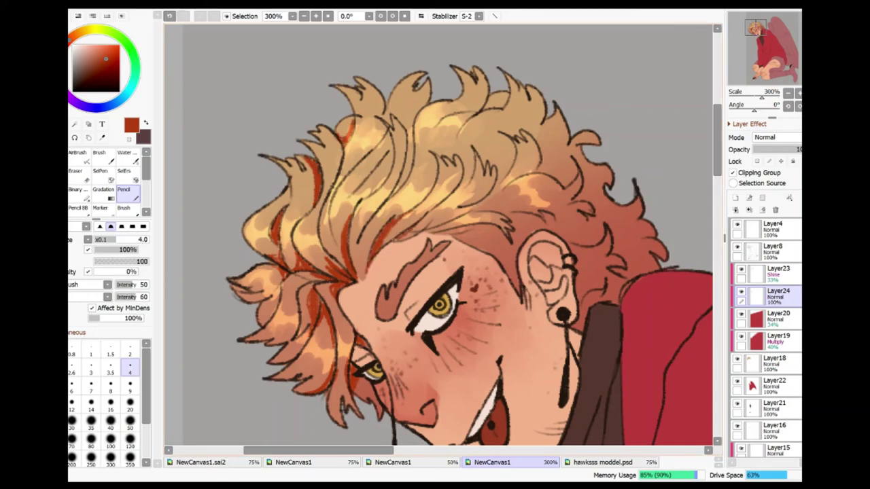
# Continue the orange-red shadows along the hairline toward the ear and shade the eyebrow.
pyautogui.moveTo(438, 210); pyautogui.dragTo(394, 241)
pyautogui.moveTo(469, 211); pyautogui.dragTo(433, 231)
pyautogui.moveTo(345, 214); pyautogui.dragTo(340, 250)
pyautogui.moveTo(460, 218); pyautogui.dragTo(386, 238)
pyautogui.moveTo(329, 317); pyautogui.dragTo(314, 337)
pyautogui.moveTo(326, 374); pyautogui.dragTo(312, 390)
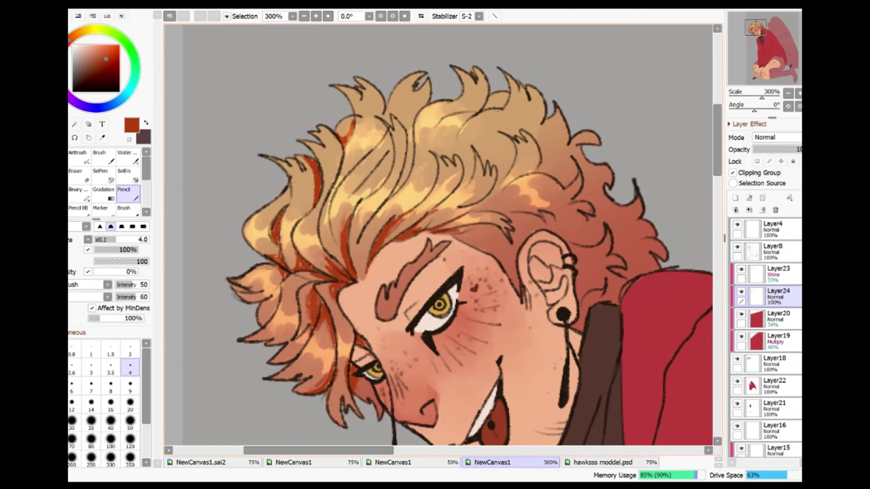
pyautogui.moveTo(507, 221); pyautogui.dragTo(458, 241)
pyautogui.moveTo(401, 295); pyautogui.dragTo(386, 318)
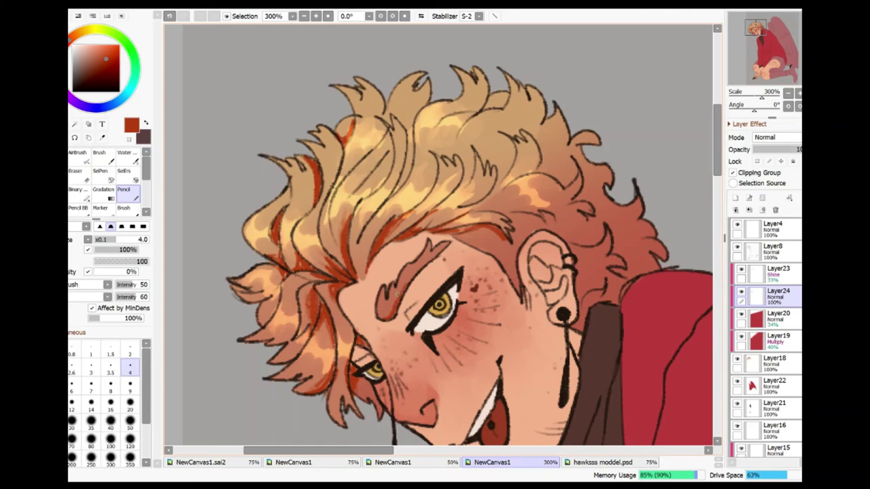
pyautogui.moveTo(442, 247); pyautogui.dragTo(394, 296)
pyautogui.moveTo(521, 275); pyautogui.dragTo(518, 289)
# Handwrite a short pale pink note on Layer4 beside the hair and hide that layer.
pyautogui.click(772, 228)
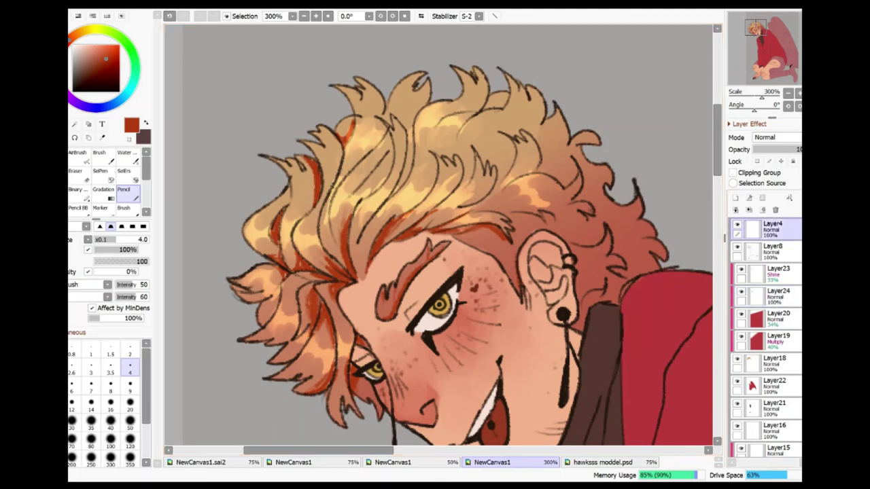
pyautogui.click(77, 47)
pyautogui.moveTo(229, 87); pyautogui.dragTo(218, 129)
pyautogui.moveTo(213, 109)
pyautogui.mouseDown()
pyautogui.moveTo(245, 92)
pyautogui.moveTo(325, 87)
pyautogui.mouseUp()
pyautogui.moveTo(338, 68)
pyautogui.mouseDown()
pyautogui.moveTo(334, 87)
pyautogui.moveTo(342, 84)
pyautogui.mouseUp()
pyautogui.moveTo(294, 123)
pyautogui.mouseDown()
pyautogui.moveTo(312, 116)
pyautogui.moveTo(317, 129)
pyautogui.mouseUp()
pyautogui.moveTo(333, 96)
pyautogui.mouseDown()
pyautogui.moveTo(329, 118)
pyautogui.moveTo(342, 115)
pyautogui.mouseUp()
pyautogui.click(762, 209)
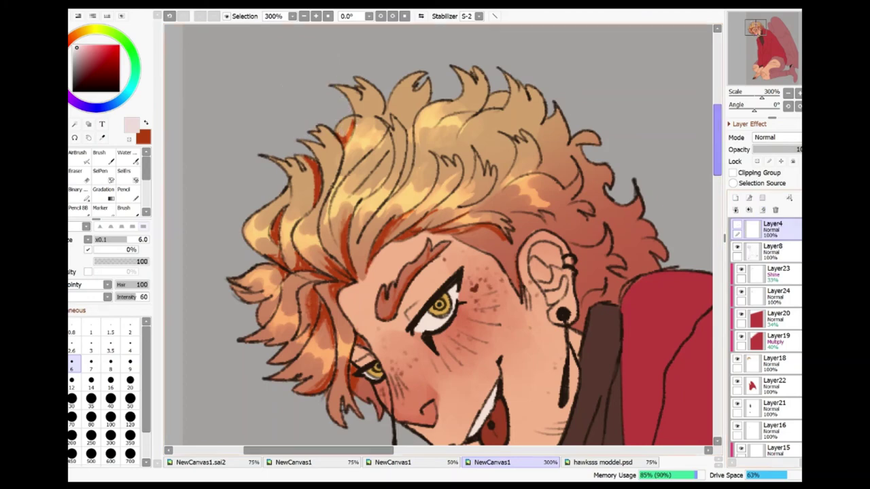
# Paint orange-red shadows on Layer24 in the curls above and behind the ear, down to the jacket collar.
pyautogui.scroll(-3, 439, 234)
pyautogui.click(778, 294)
pyautogui.click(123, 194)
pyautogui.press('x')
pyautogui.moveTo(509, 158)
pyautogui.mouseDown()
pyautogui.moveTo(511, 142)
pyautogui.moveTo(543, 126)
pyautogui.moveTo(565, 136)
pyautogui.moveTo(586, 125)
pyautogui.mouseUp()
pyautogui.moveTo(555, 138); pyautogui.dragTo(566, 131)
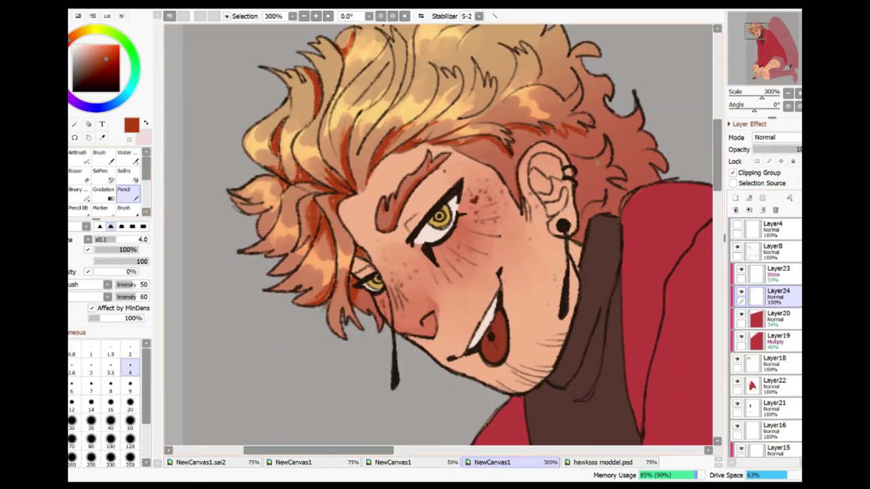
pyautogui.moveTo(576, 238)
pyautogui.mouseDown()
pyautogui.moveTo(598, 204)
pyautogui.moveTo(615, 207)
pyautogui.moveTo(624, 192)
pyautogui.mouseUp()
pyautogui.moveTo(610, 162)
pyautogui.mouseDown()
pyautogui.moveTo(614, 143)
pyautogui.moveTo(648, 157)
pyautogui.mouseUp()
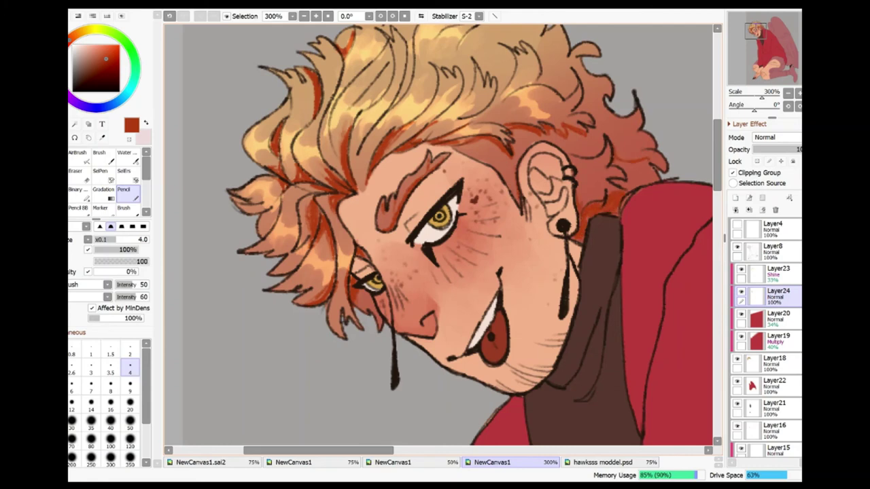
pyautogui.moveTo(611, 183)
pyautogui.mouseDown()
pyautogui.moveTo(664, 170)
pyautogui.moveTo(620, 184)
pyautogui.mouseUp()
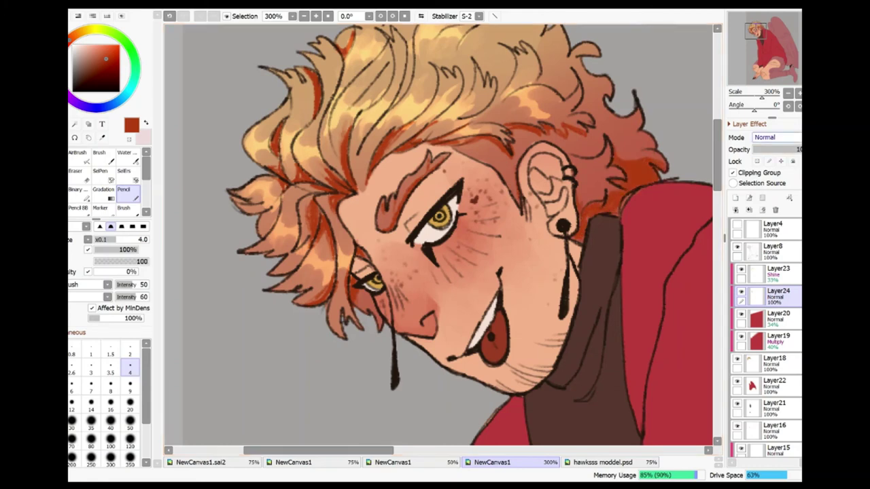
# Set the hair shadow layer to Multiply at 27% opacity and shade the gaps between the top curls.
pyautogui.scroll(-1, 775, 138)
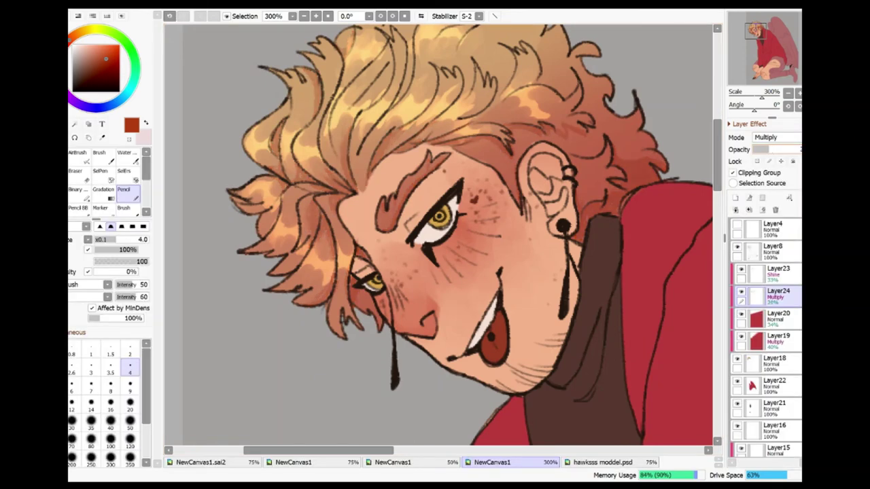
pyautogui.scroll(3, 439, 234)
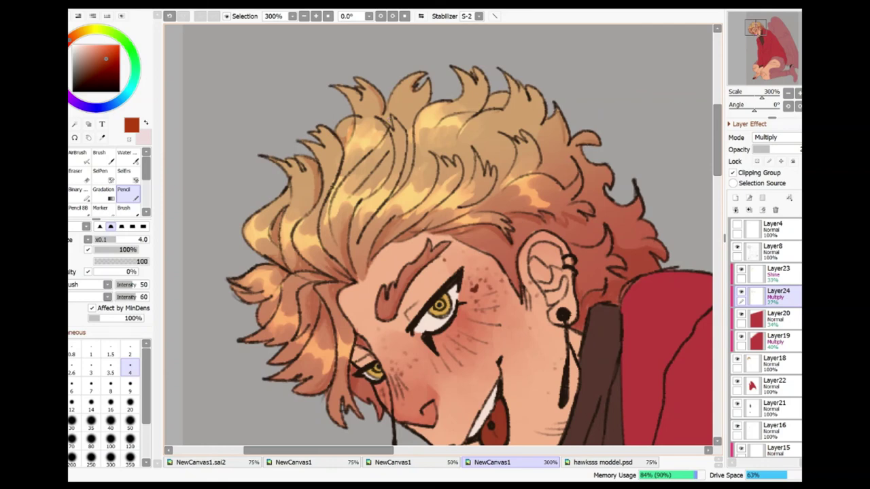
pyautogui.moveTo(528, 85); pyautogui.dragTo(543, 118)
pyautogui.moveTo(488, 89); pyautogui.dragTo(505, 107)
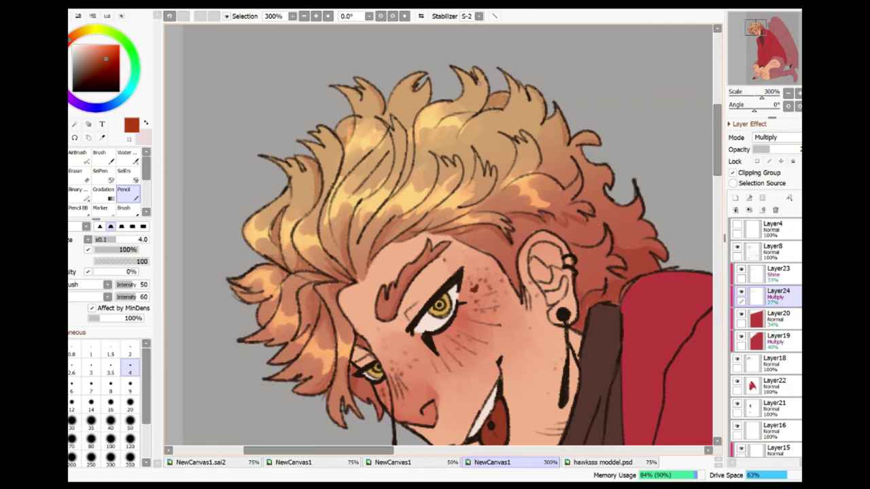
# Add a layer directly below the shirt colour, choose bright red and load the whole figure's silhouette as a selection.
pyautogui.scroll(-4, 439, 235)
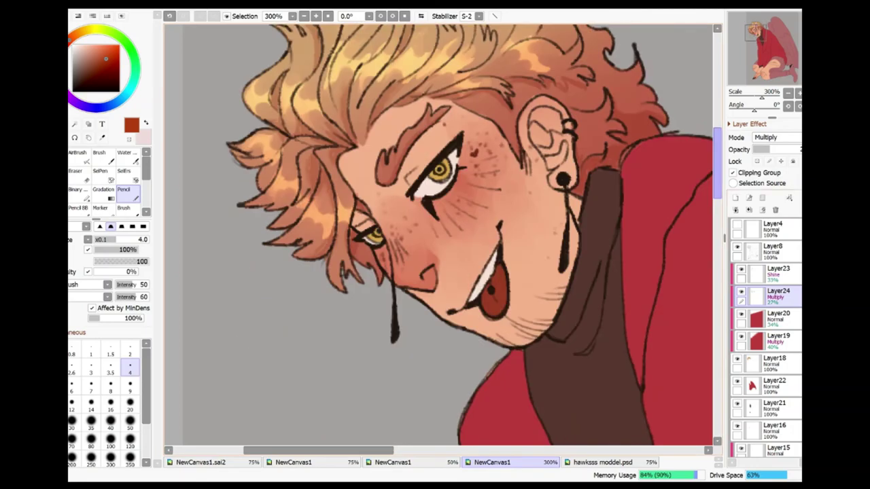
pyautogui.scroll(-5, 438, 235)
pyautogui.scroll(-5, 438, 235)
pyautogui.scroll(2, 439, 235)
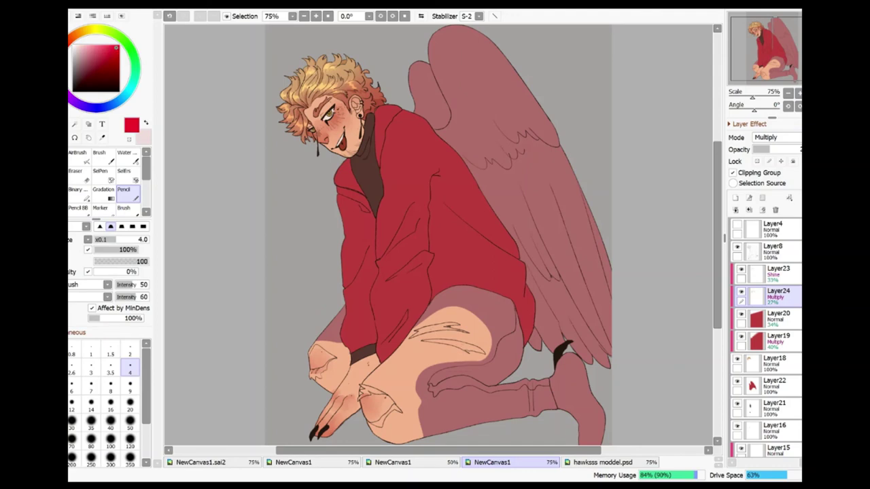
pyautogui.click(75, 124)
pyautogui.click(775, 428)
pyautogui.press('n')
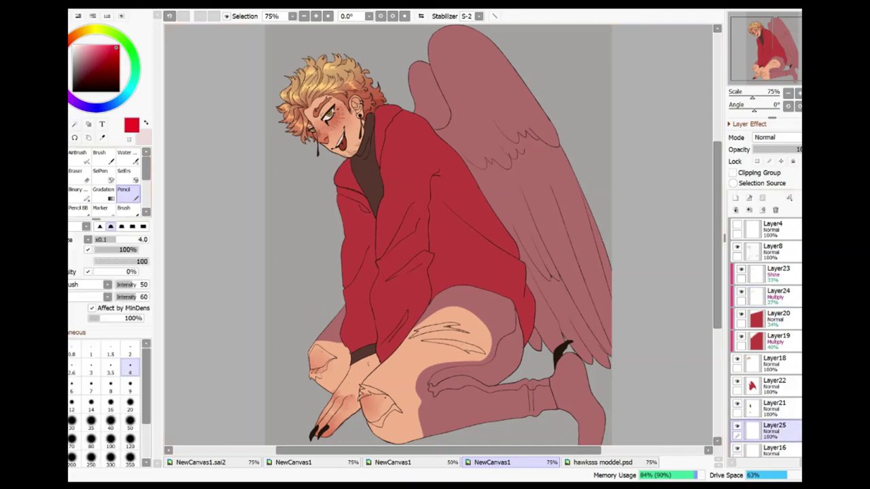
pyautogui.scroll(-5, 765, 340)
pyautogui.click(772, 378)
pyautogui.scroll(5, 765, 340)
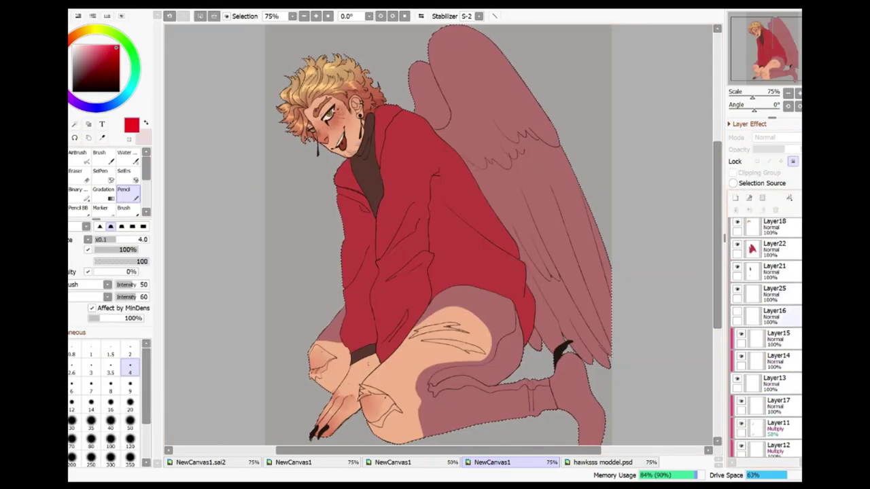
pyautogui.click(772, 293)
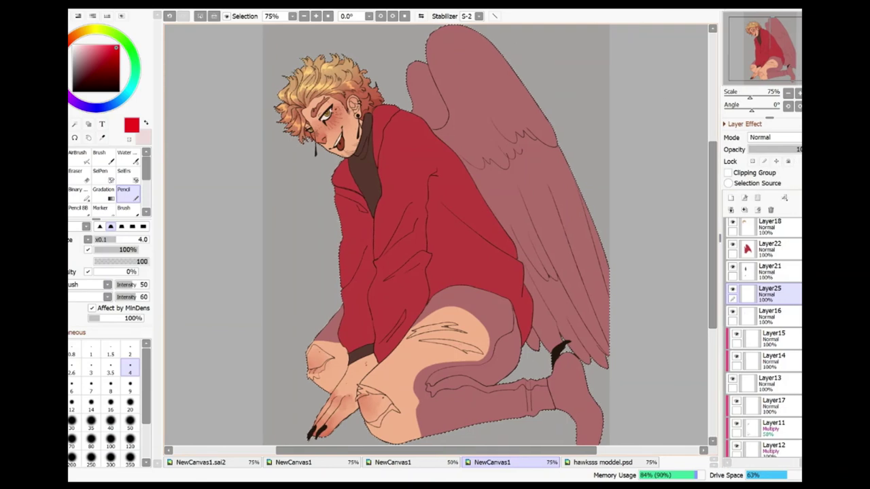
# Fill the wings with red on the new layer and deselect.
pyautogui.click(75, 124)
pyautogui.click(502, 204)
pyautogui.scroll(1, 435, 238)
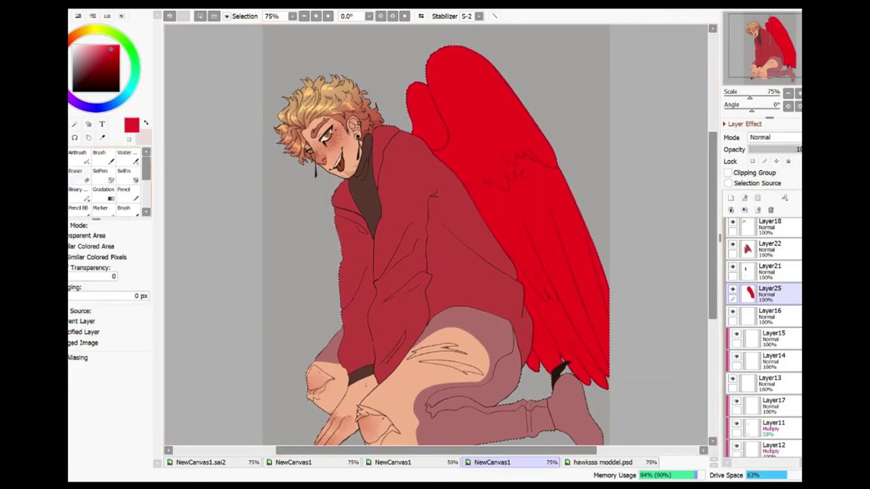
pyautogui.press('v')
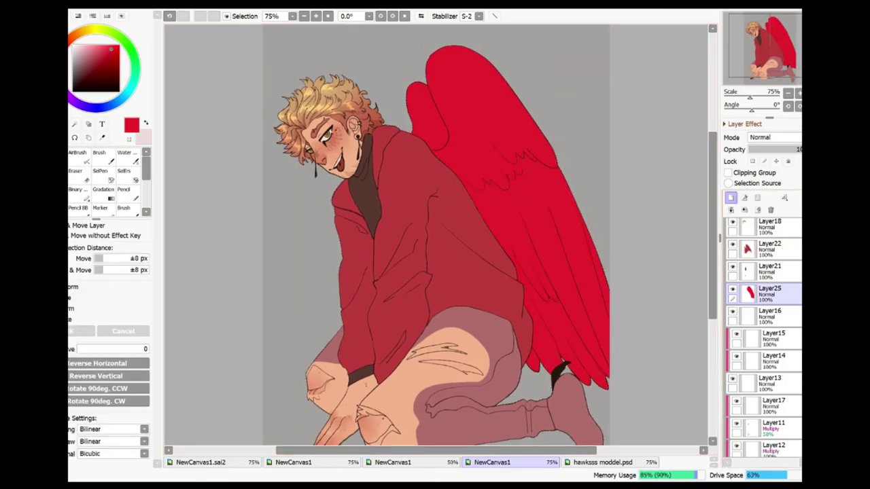
# Add a clipped layer above the wing colour and tint it with a muted brownish-red fill at 41% opacity.
pyautogui.hotkey('ctrl', 'shift', 'n')
pyautogui.press('g')
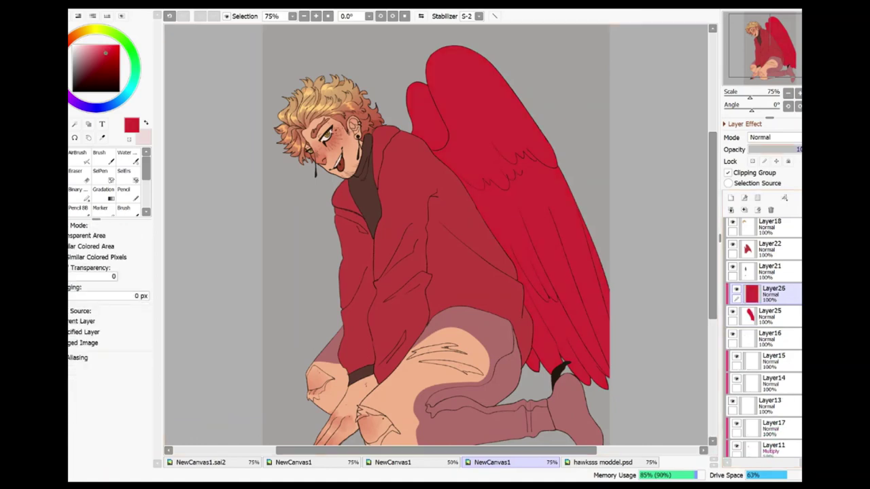
pyautogui.moveTo(802, 149); pyautogui.dragTo(775, 148)
pyautogui.click(97, 57)
pyautogui.click(489, 204)
pyautogui.hotkey('ctrl', 'z')
pyautogui.hotkey('ctrl', 'z')
pyautogui.hotkey('ctrl', 'z')
pyautogui.hotkey('ctrl', 'z')
pyautogui.hotkey('ctrl', 'z')
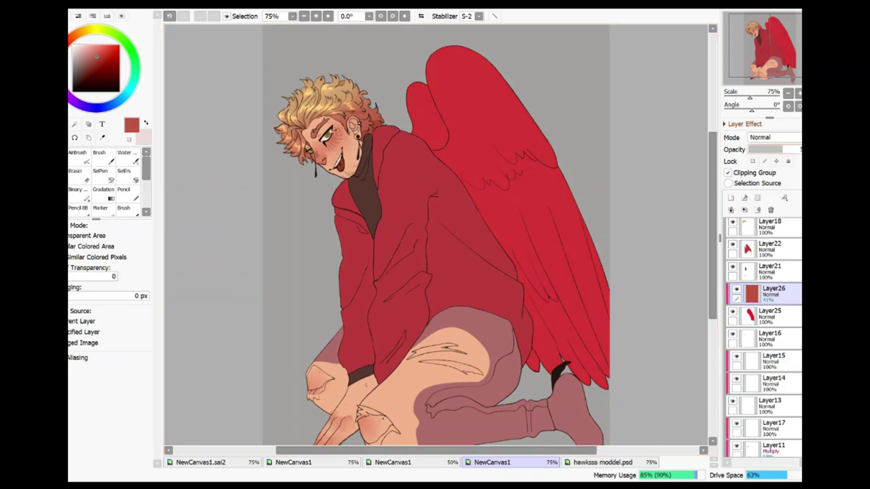
# Merge the tint into the wing layer and start a clipped layer above the red jacket colour with dark brown chosen.
pyautogui.hotkey('ctrl', '+')
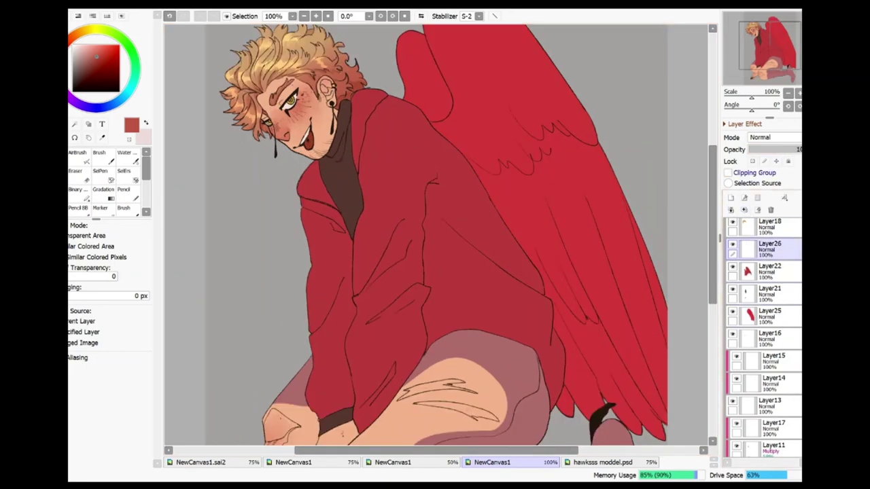
pyautogui.hotkey('ctrl', 'y')
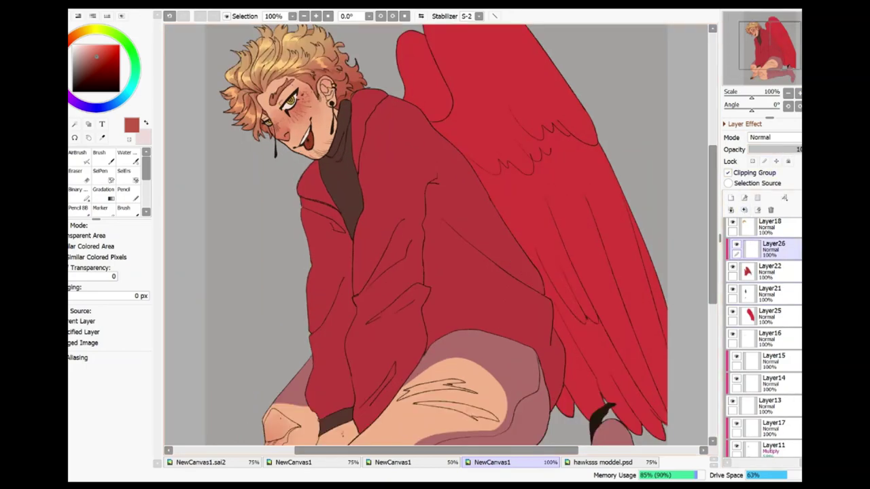
pyautogui.press('x')
pyautogui.hotkey('ctrl', 'f')
pyautogui.scroll(-2, 435, 234)
pyautogui.hotkey('ctrl', 'z')
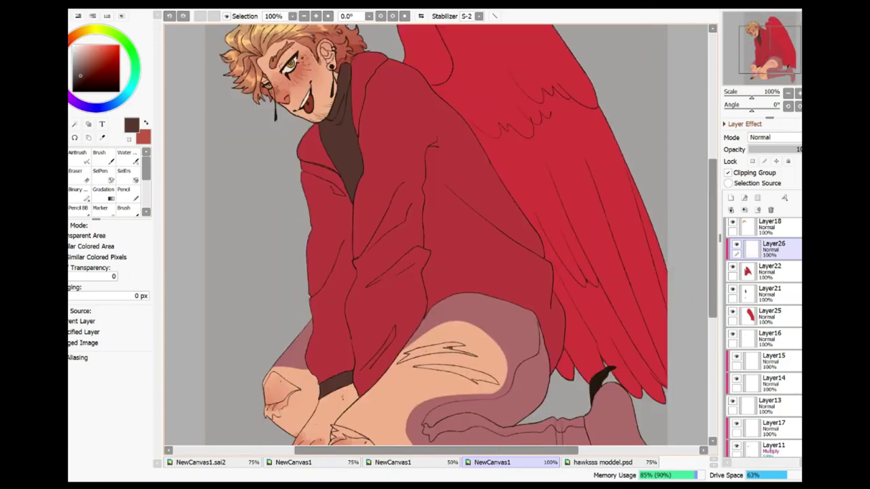